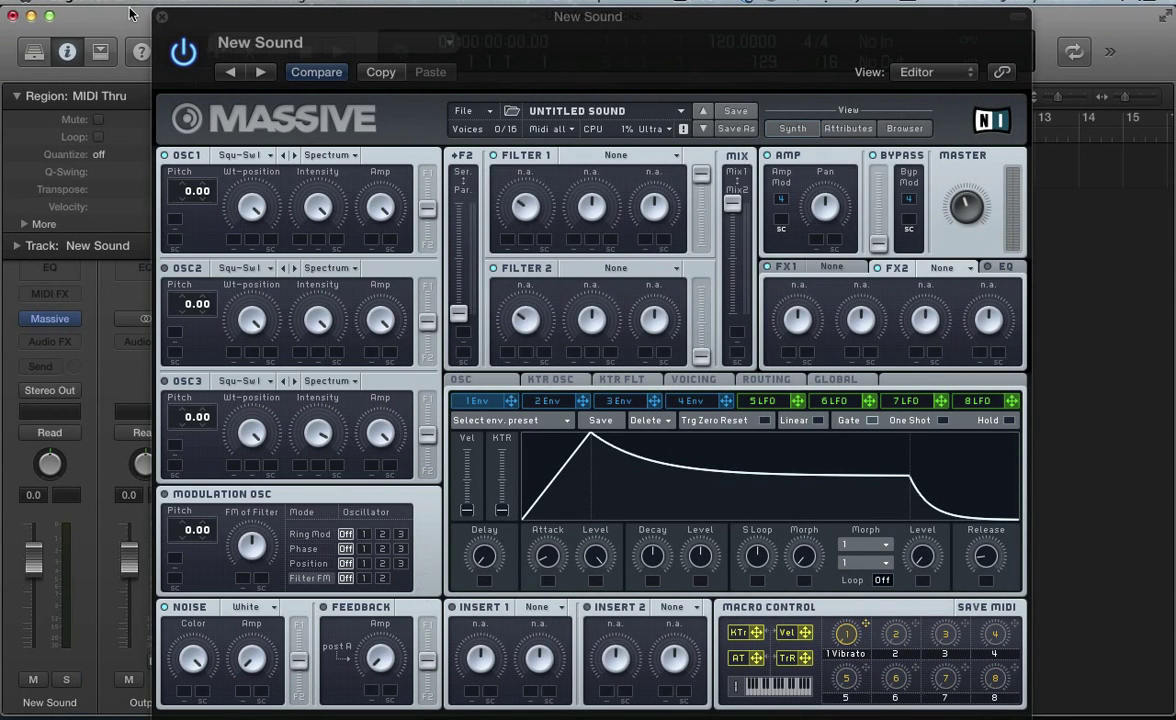
Open the OSC1 wavetable menu of the untitled sound, currently on Square-Saw I.
click(225, 160)
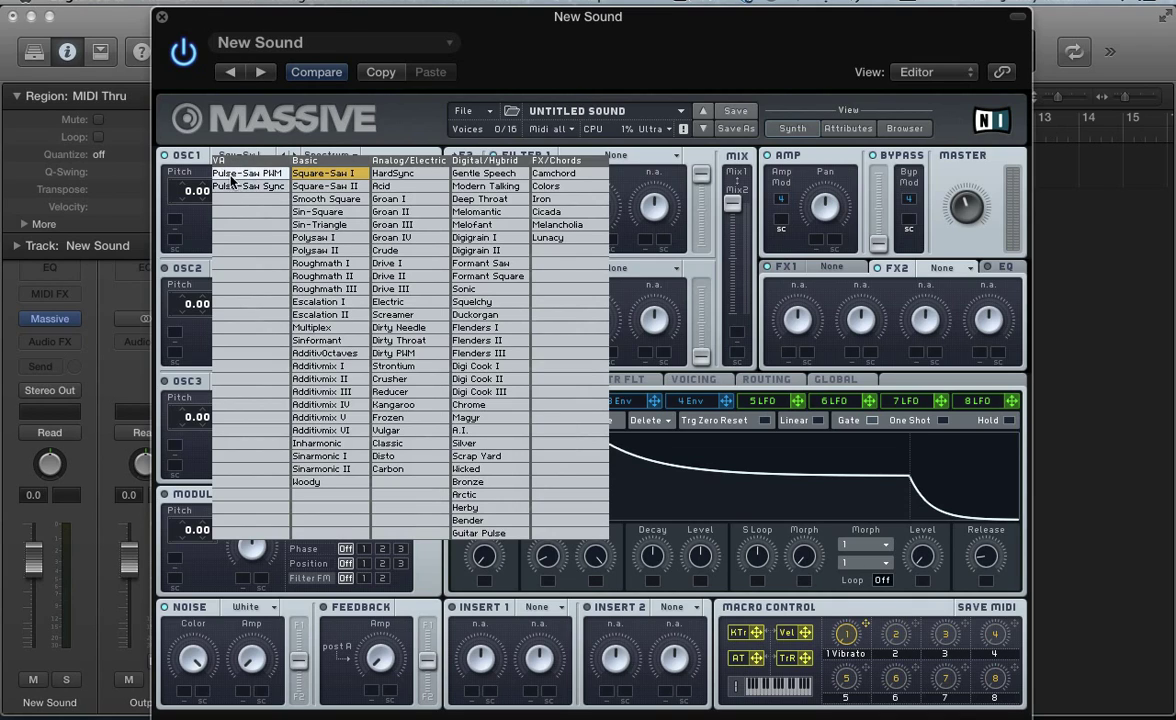
Compare Pulse-Saw PWM and Pulse-Saw Sync on OSC1, ending on Pulse-Saw PWM.
click(231, 175)
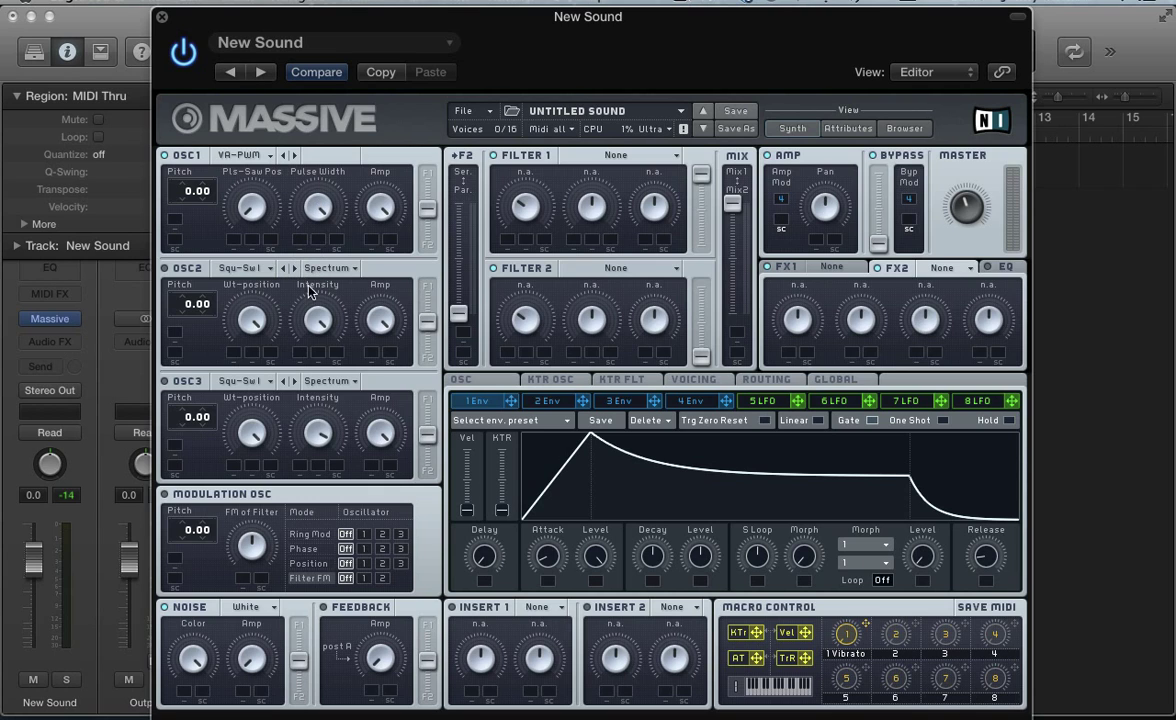
click(238, 156)
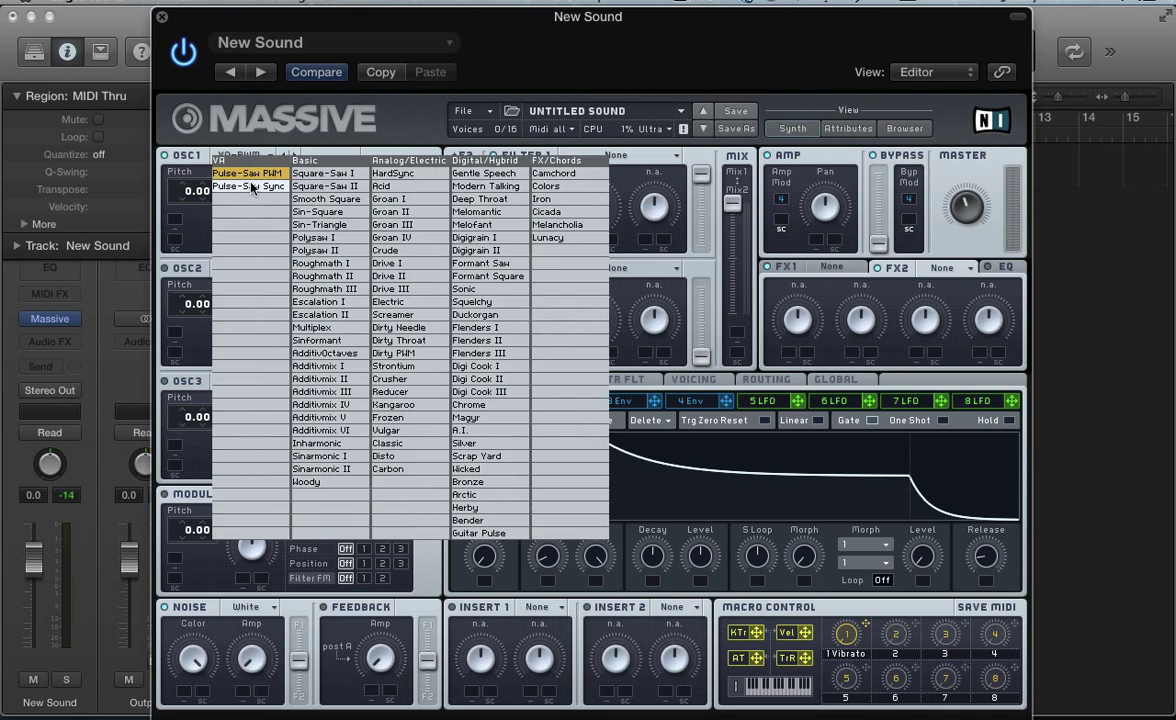
click(252, 186)
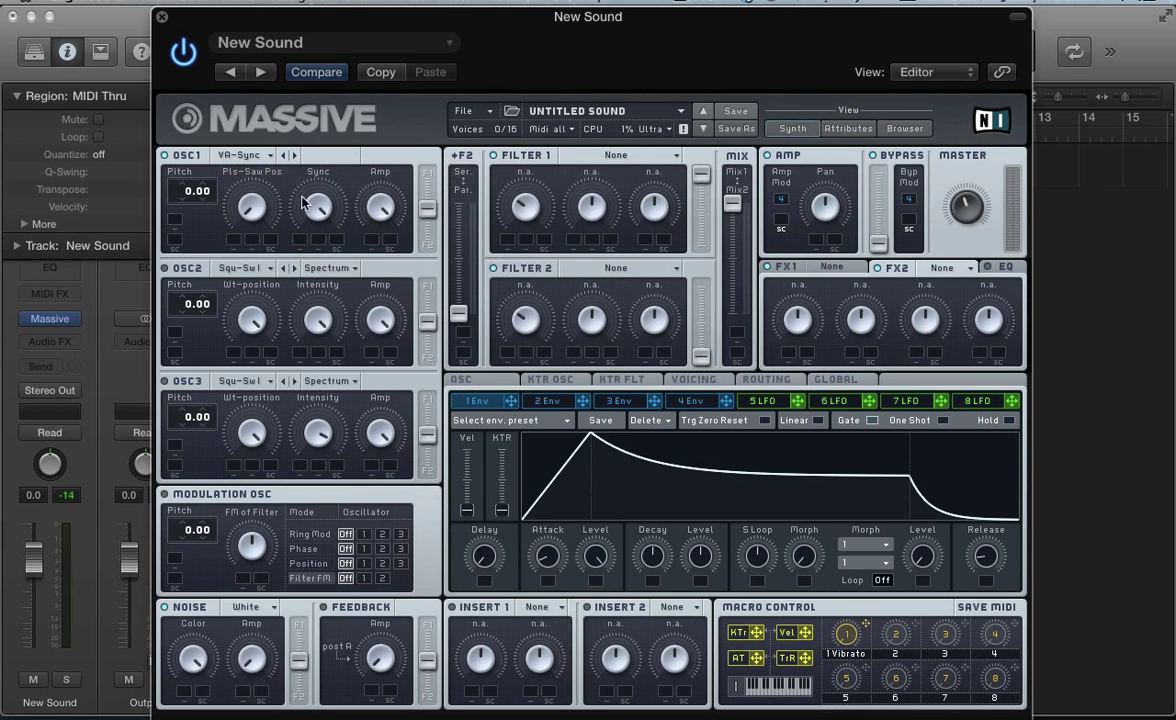
click(240, 156)
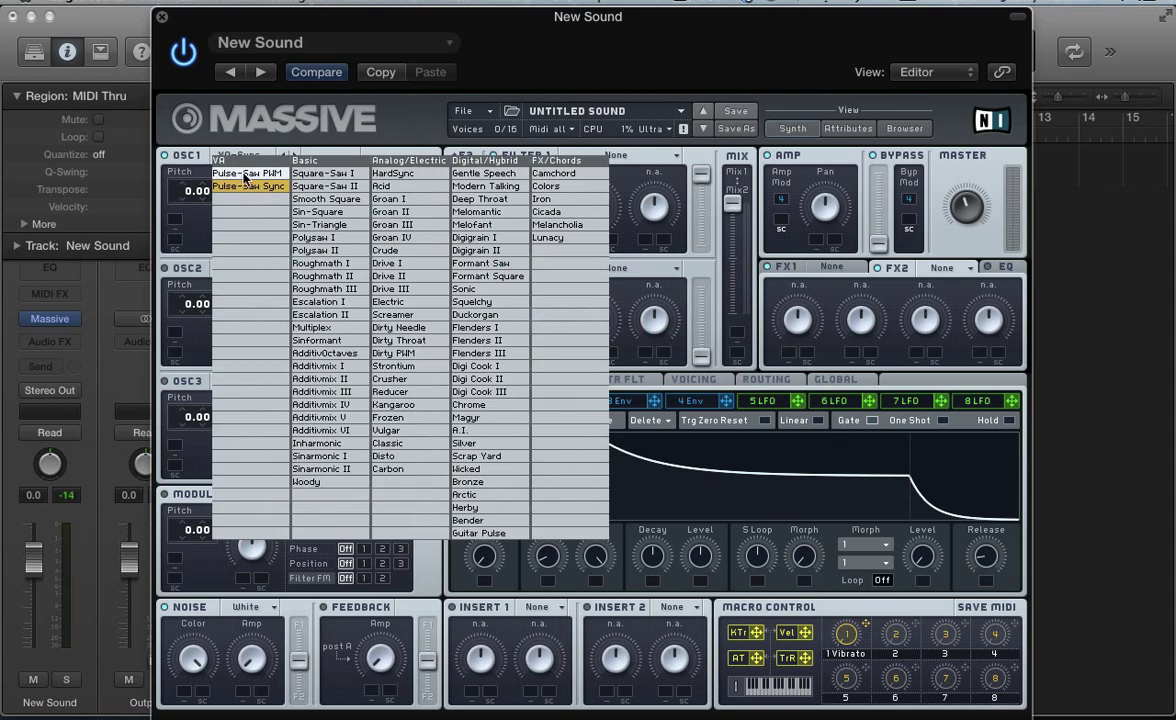
click(245, 153)
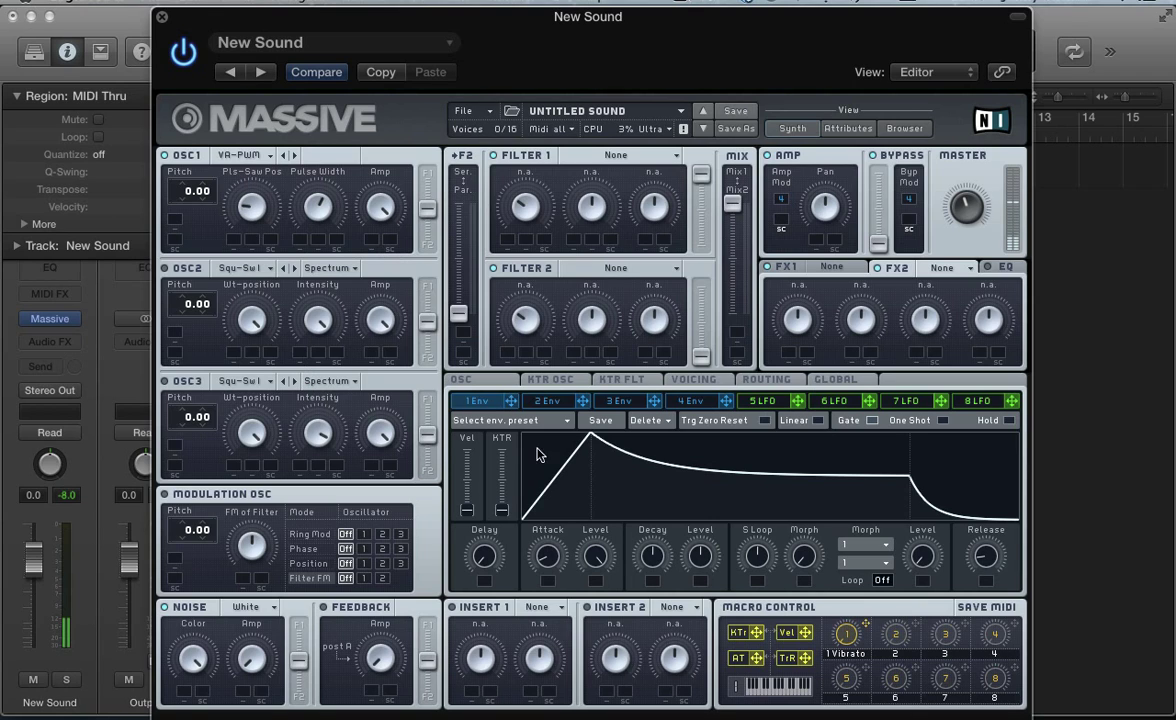
Show the Voicing tab and assign LFO 5 to OSC1's Pulse Width modulation slot.
click(688, 377)
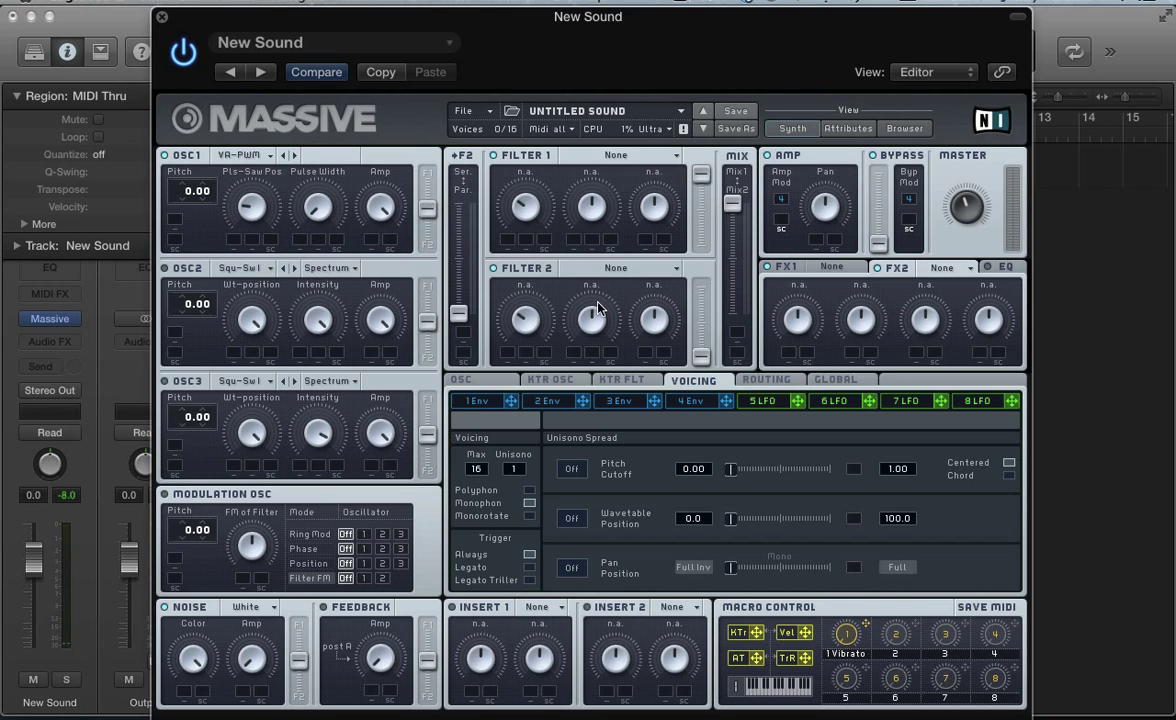
drag(797, 401, 297, 172)
Switch OSC1 to Pulse-Saw Sync and assign LFO 5 to its sync amount with deeper modulation.
click(236, 155)
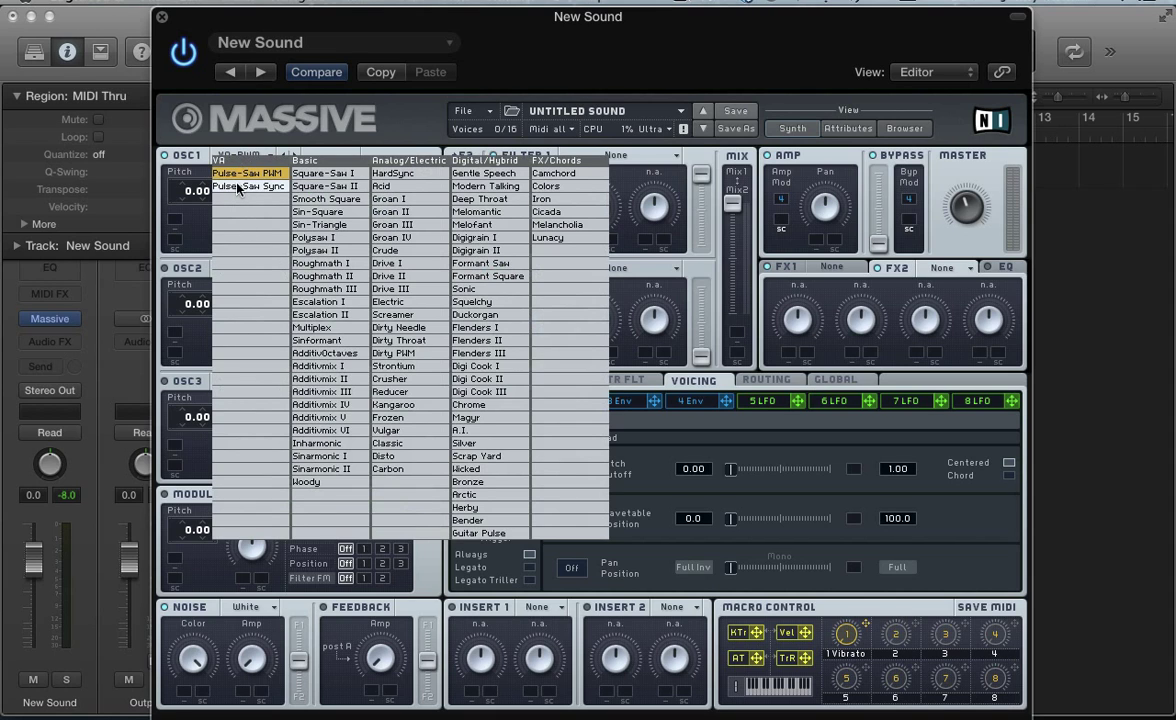
click(248, 186)
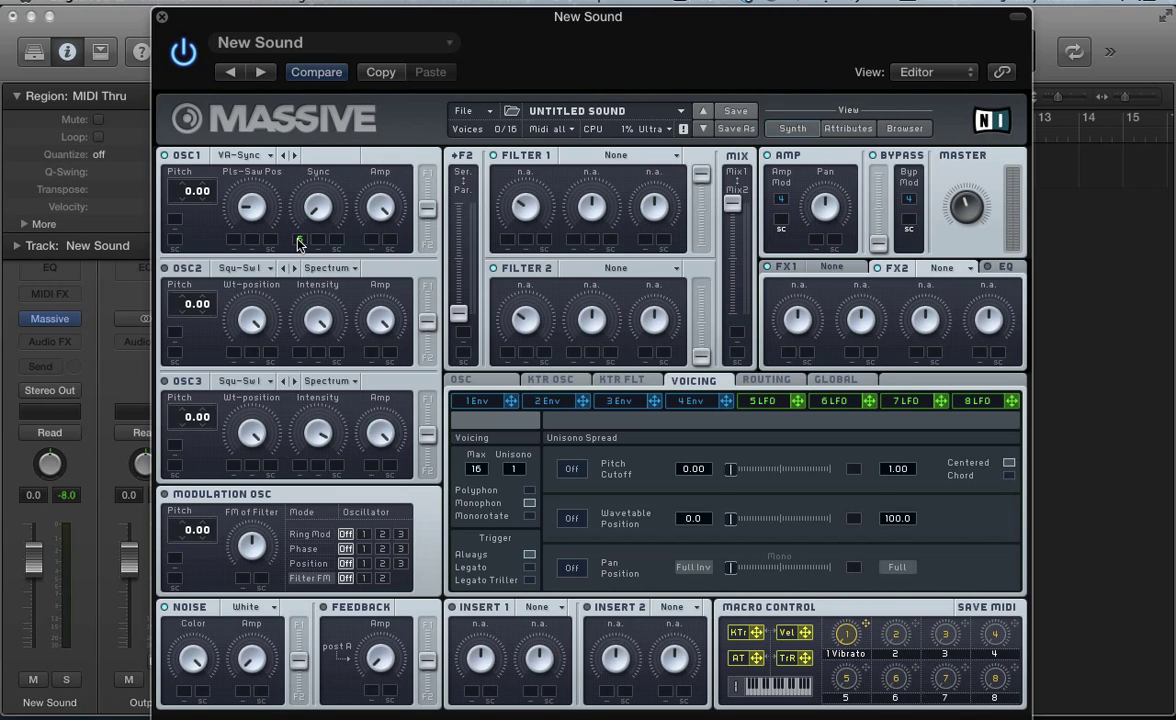
drag(298, 245, 298, 242)
drag(313, 213, 306, 180)
click(328, 268)
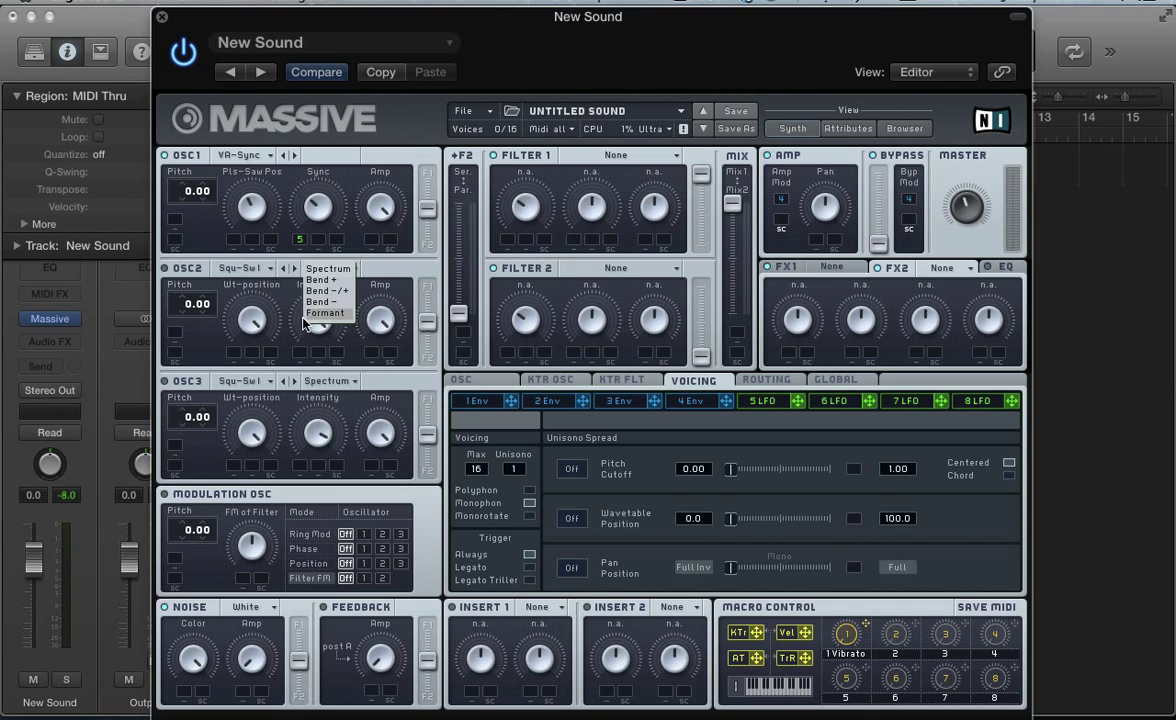
click(270, 232)
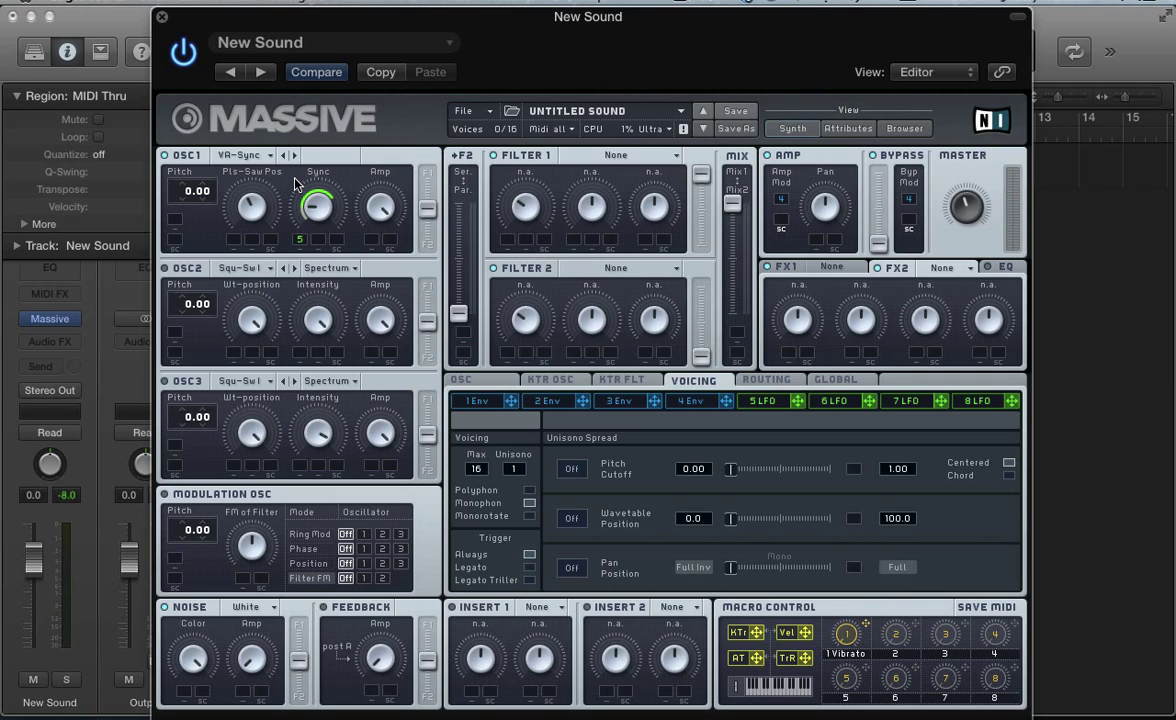
Start a New Sound with OSC1 on Sin-Square, pitched down to -24 semitones.
click(463, 111)
click(475, 114)
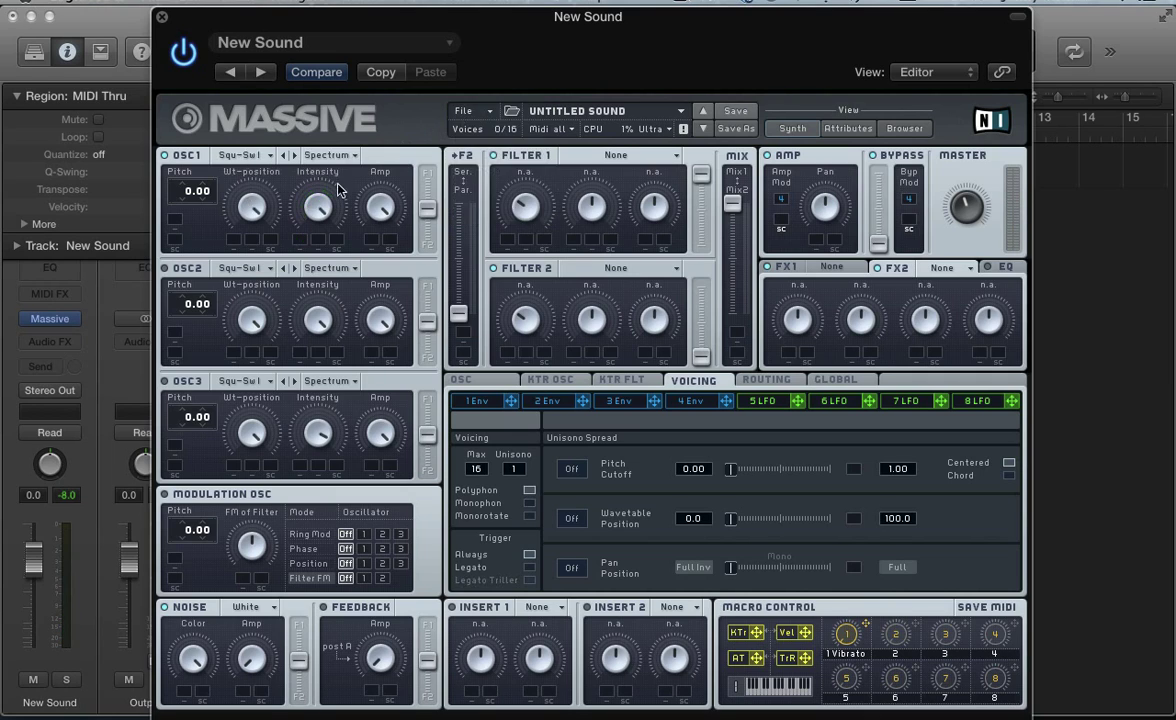
click(232, 155)
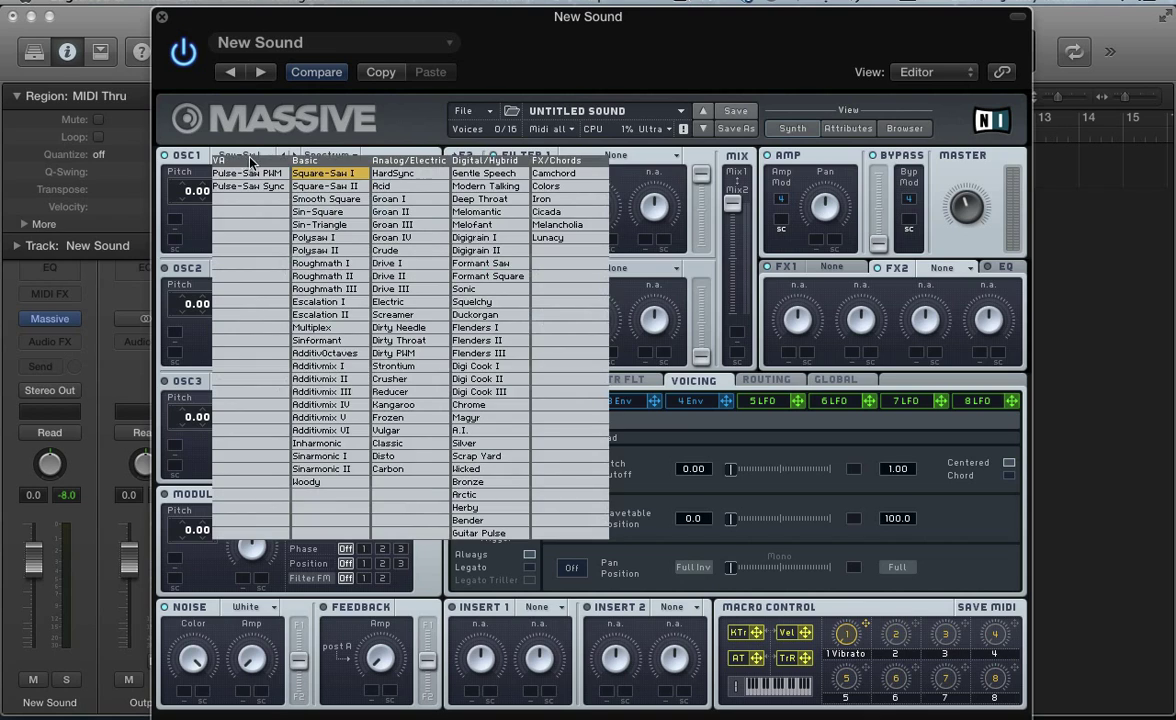
click(316, 212)
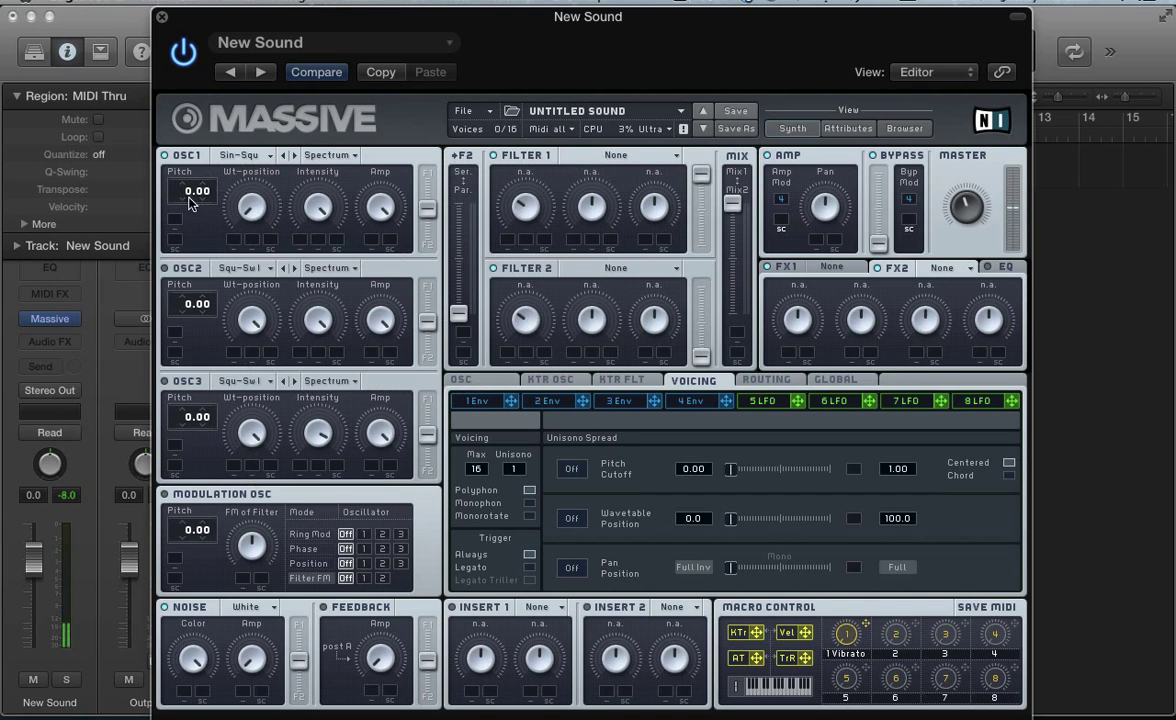
drag(184, 195, 184, 204)
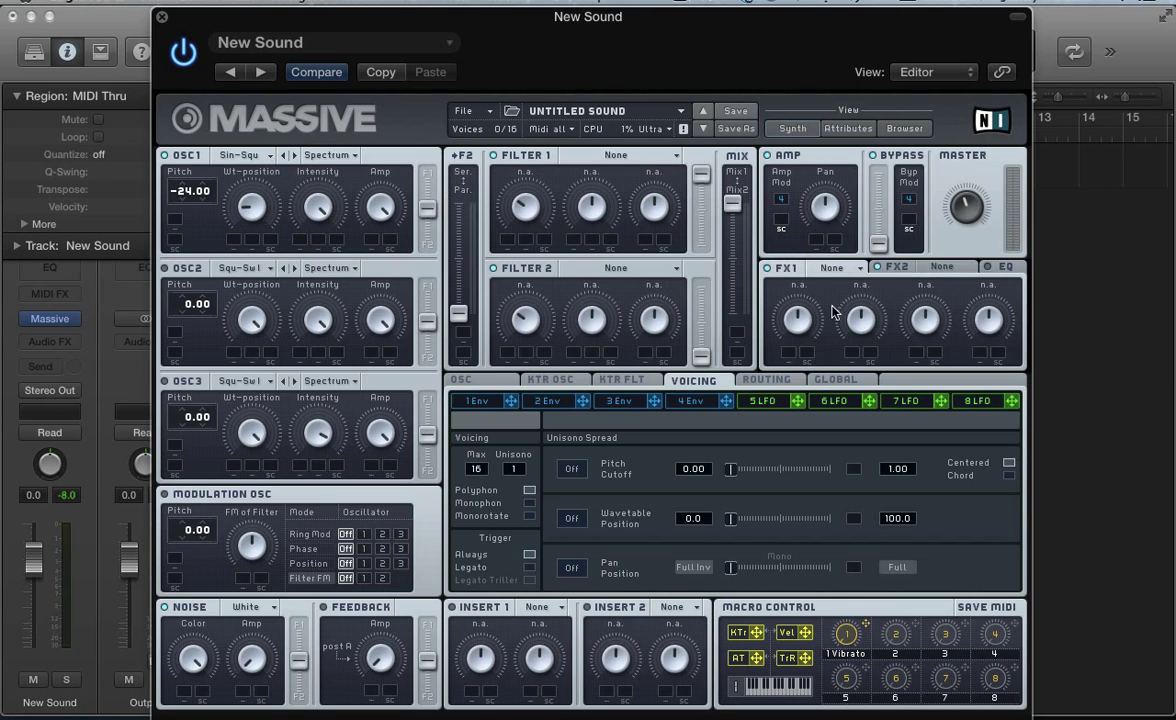
Put Classic Tube on FX1 with lower Drive and shorten envelope 4's decay.
click(831, 267)
click(831, 434)
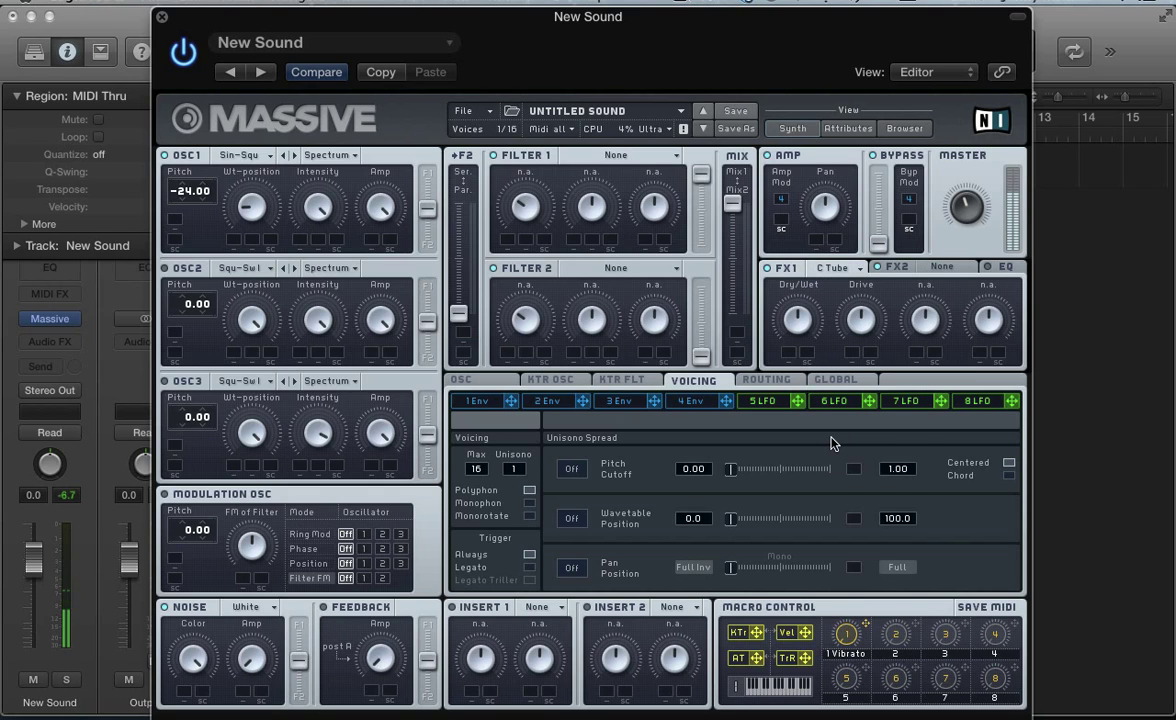
drag(860, 320, 866, 349)
click(683, 402)
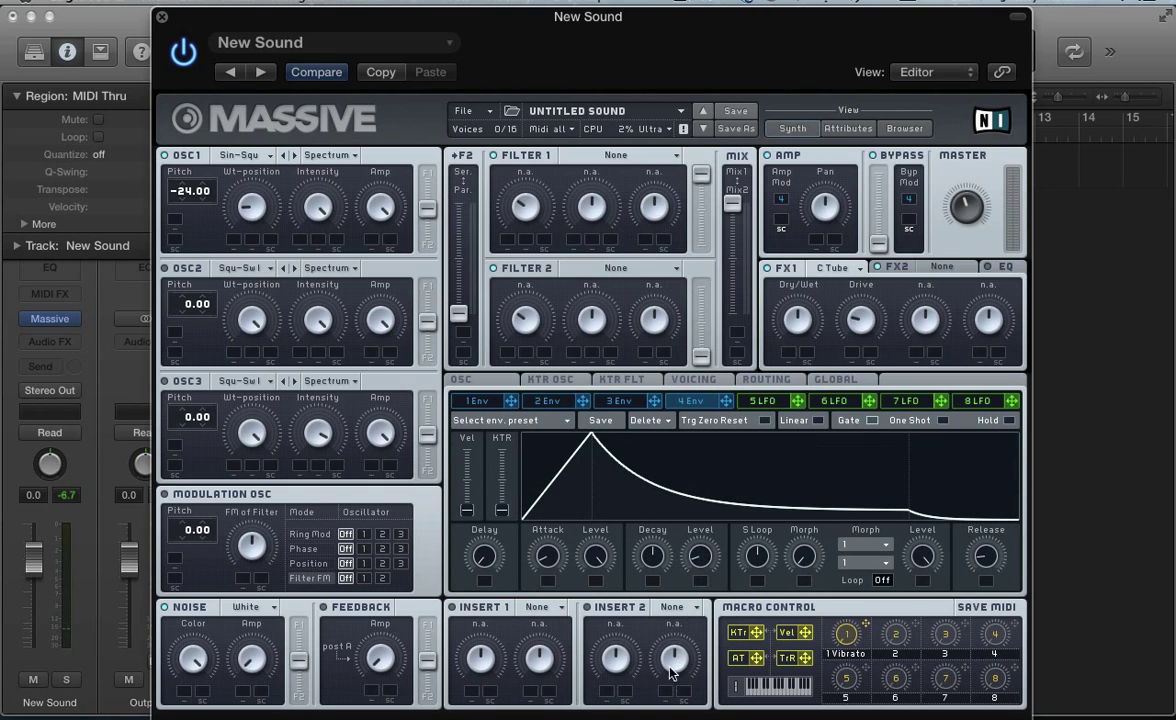
drag(700, 557, 648, 540)
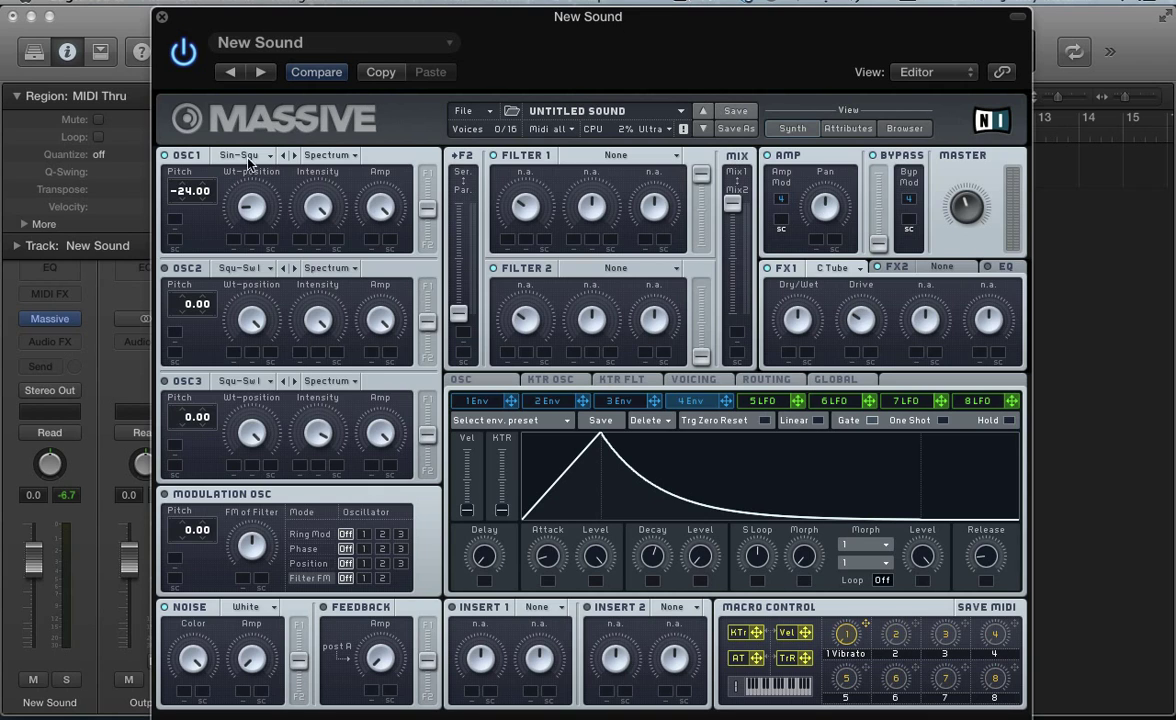
Start a New Sound with OSC1 on the Woody wavetable, pitched up 24 semitones.
click(477, 108)
click(488, 118)
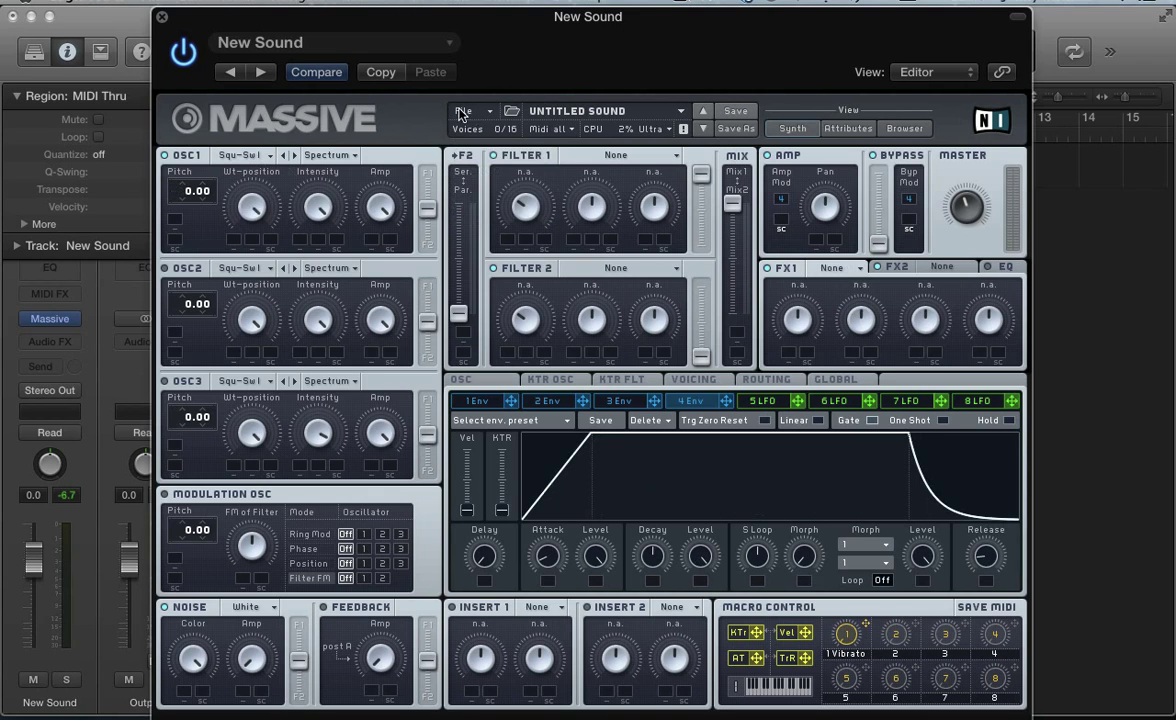
click(240, 155)
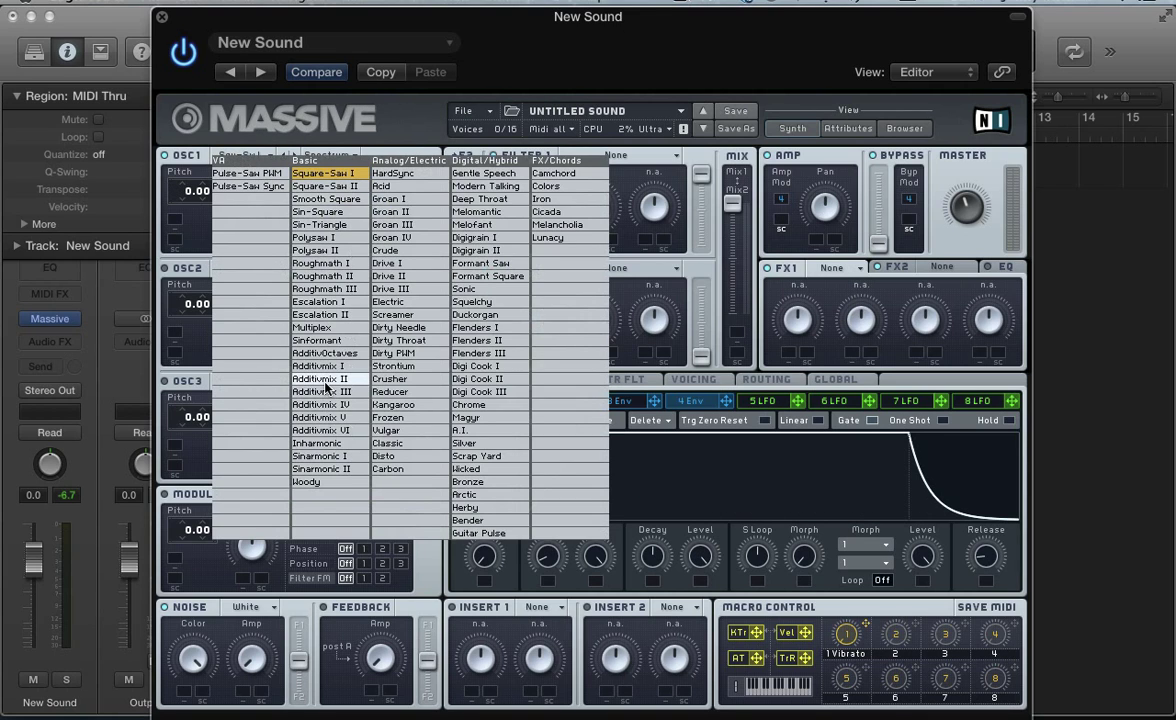
click(321, 485)
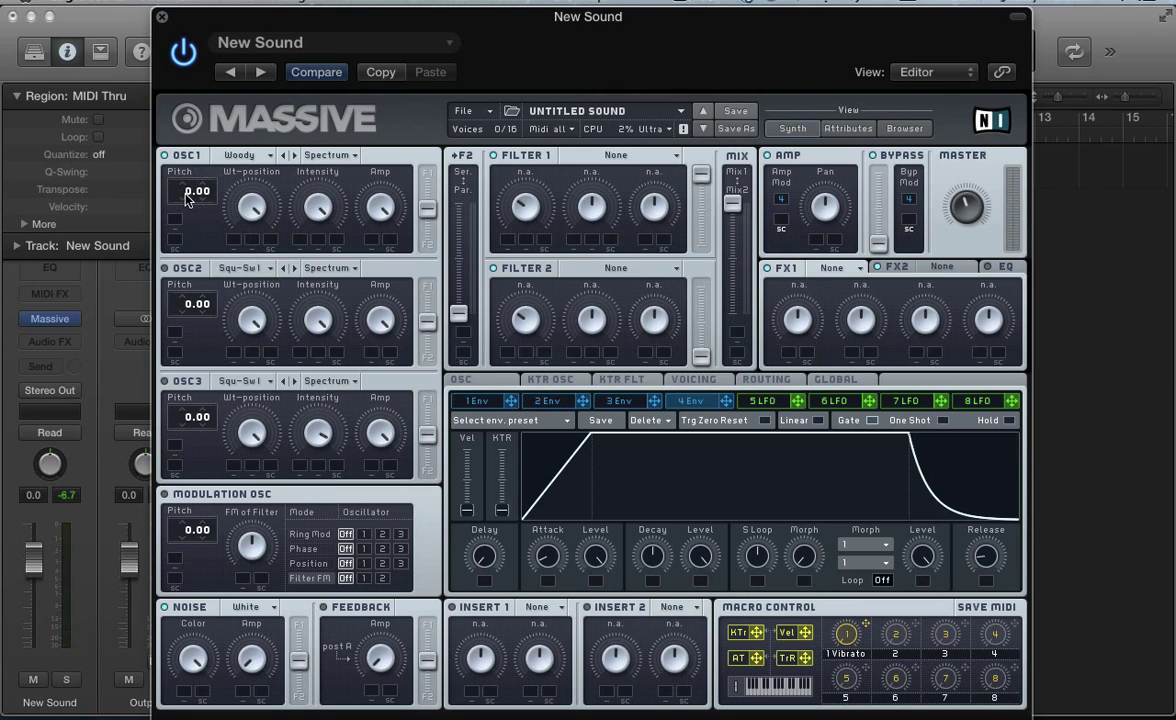
drag(188, 199, 200, 186)
Make filter 1 a Lowpass 4 with its cutoff modulated by envelope 1.
click(493, 400)
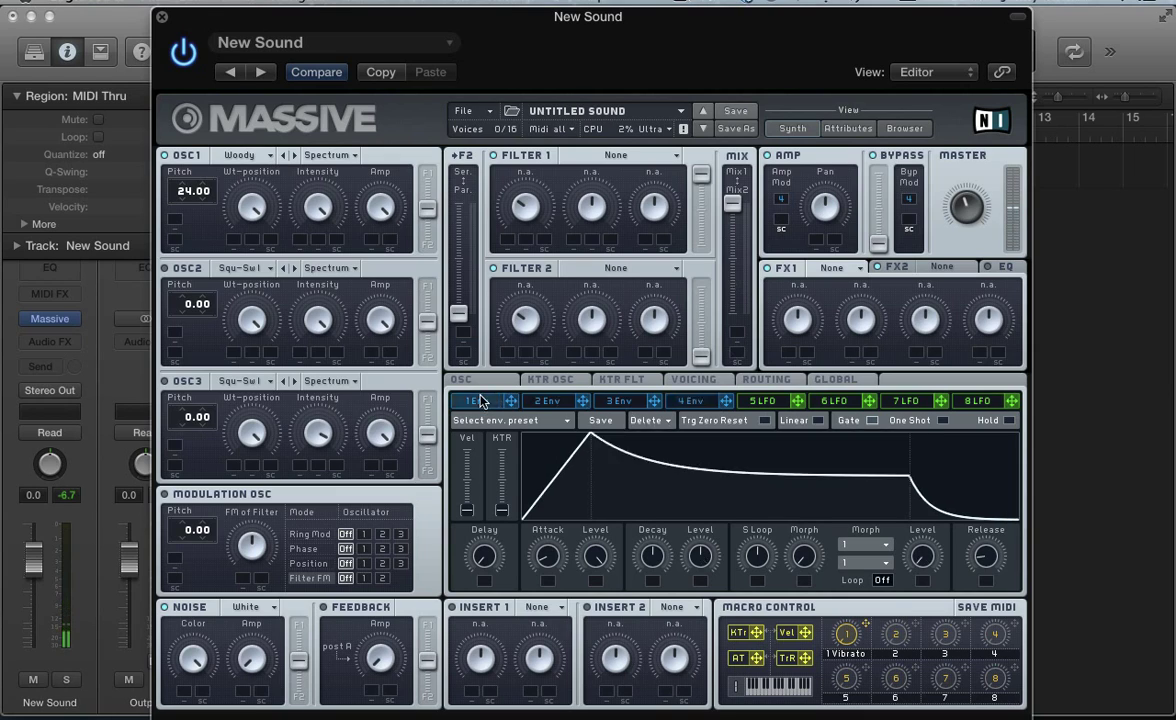
click(615, 156)
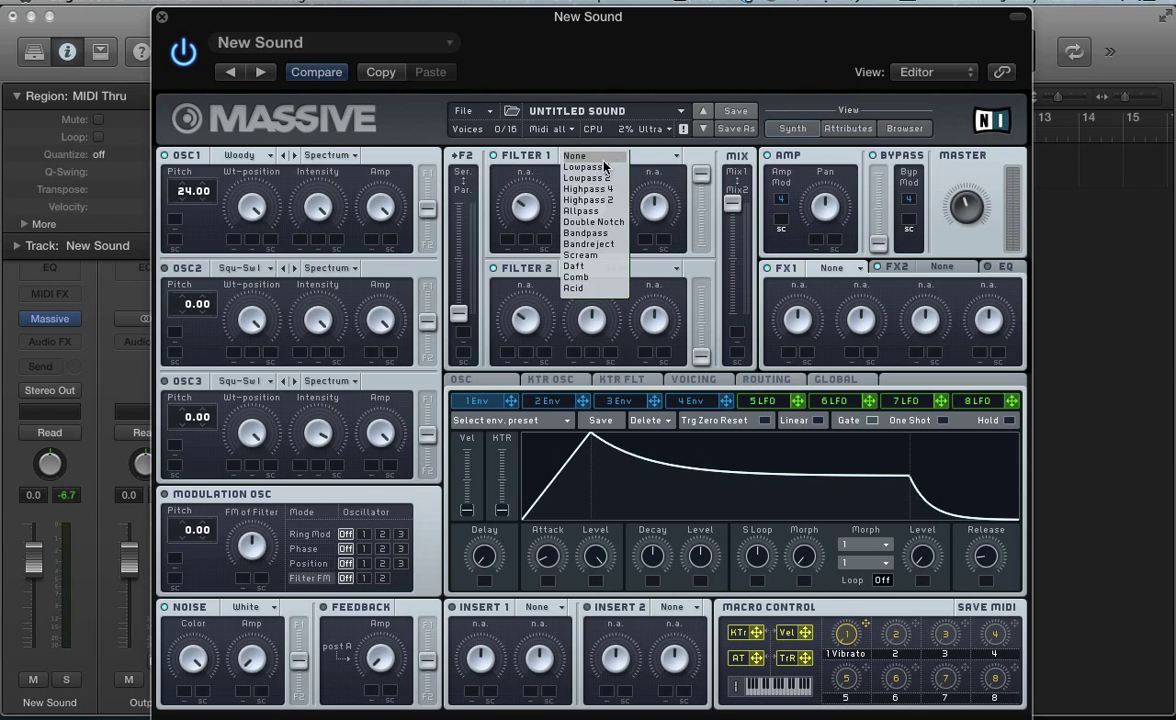
click(590, 166)
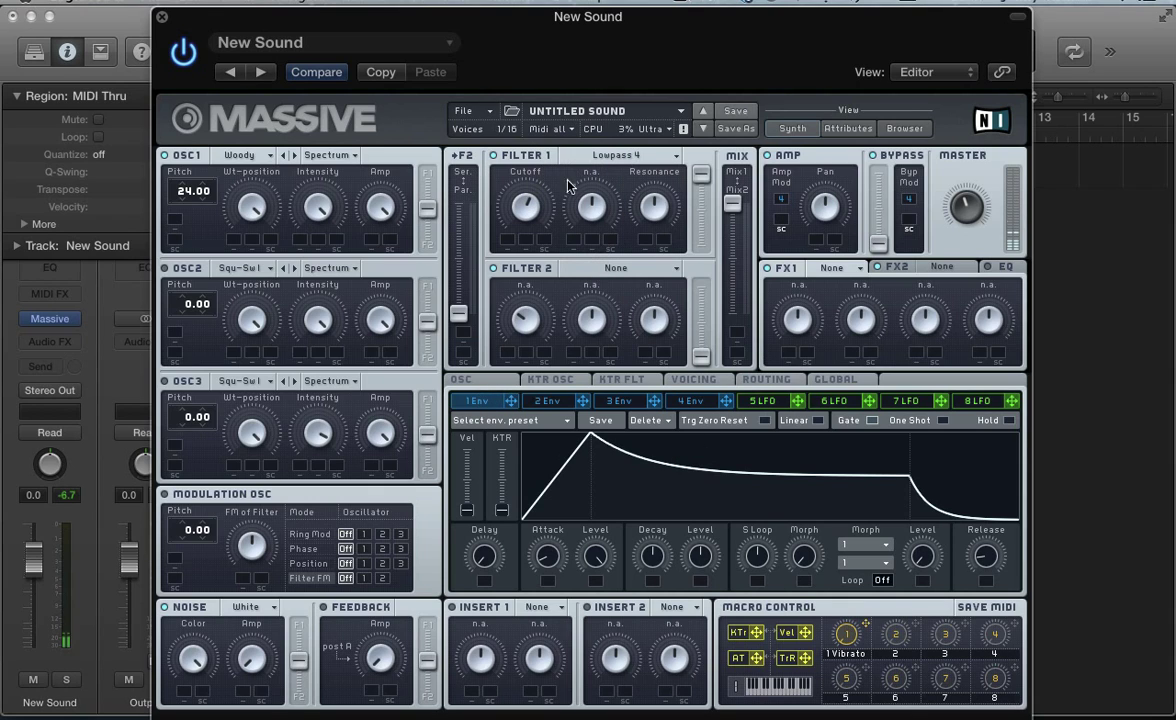
drag(505, 411, 507, 232)
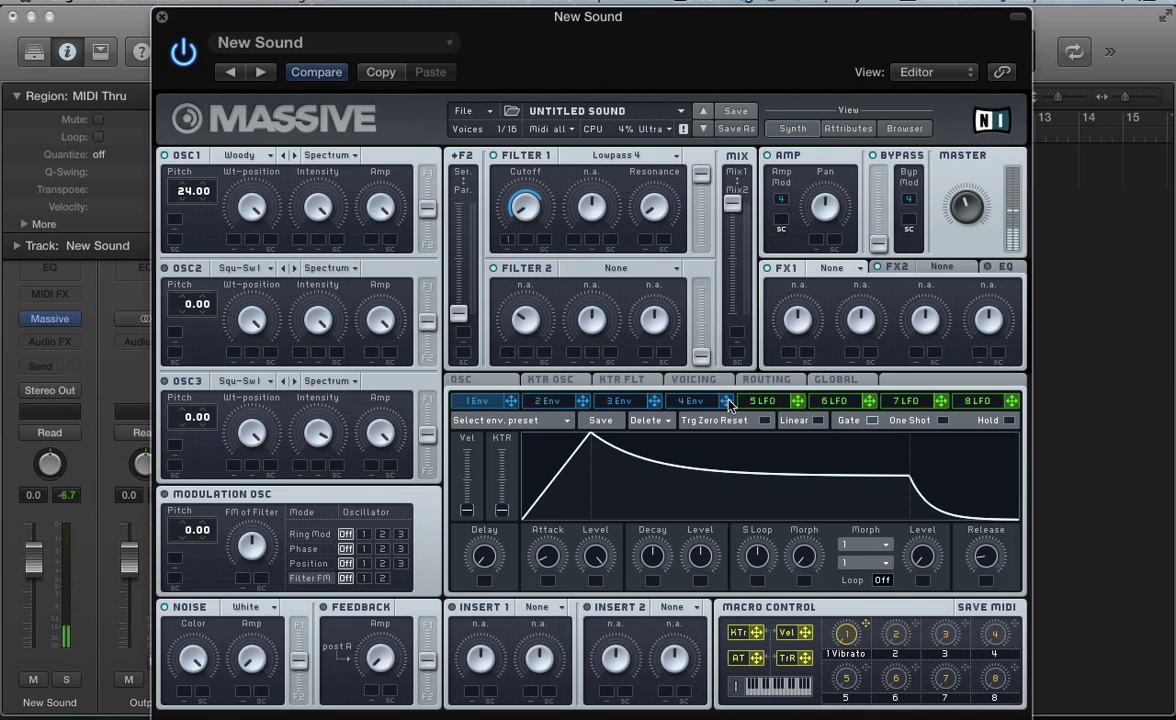
Add Chorus to the second effect slot and Reverb to the first.
click(937, 267)
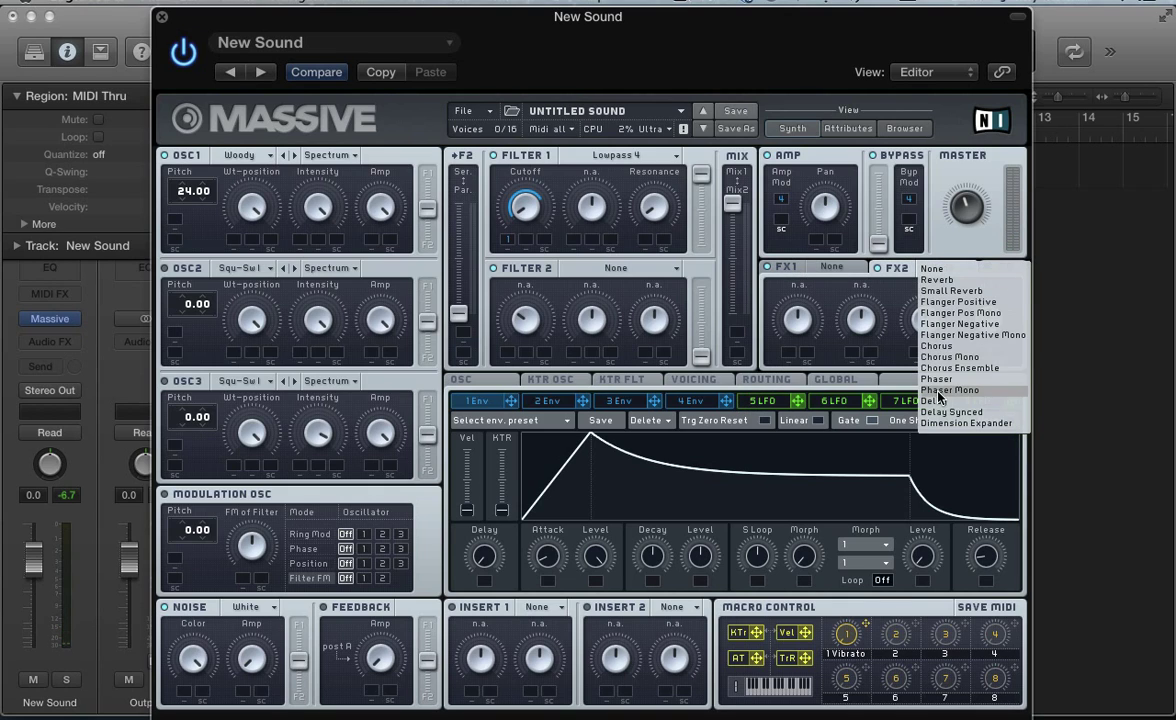
click(938, 346)
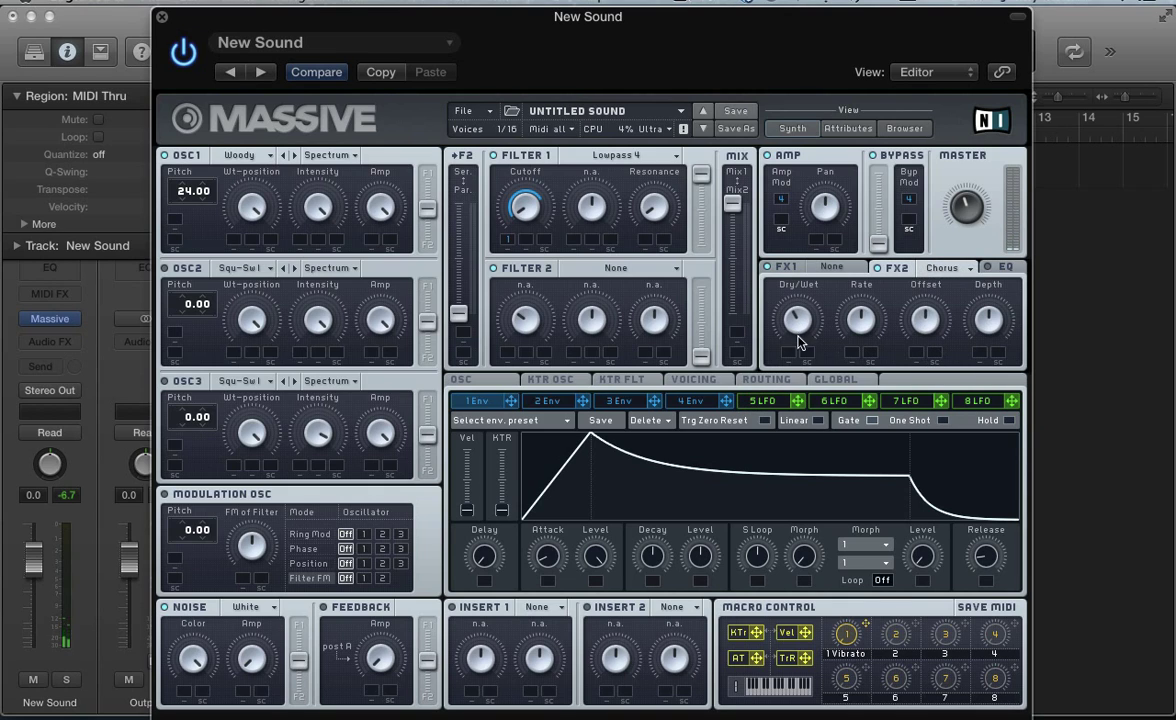
click(830, 267)
click(830, 267)
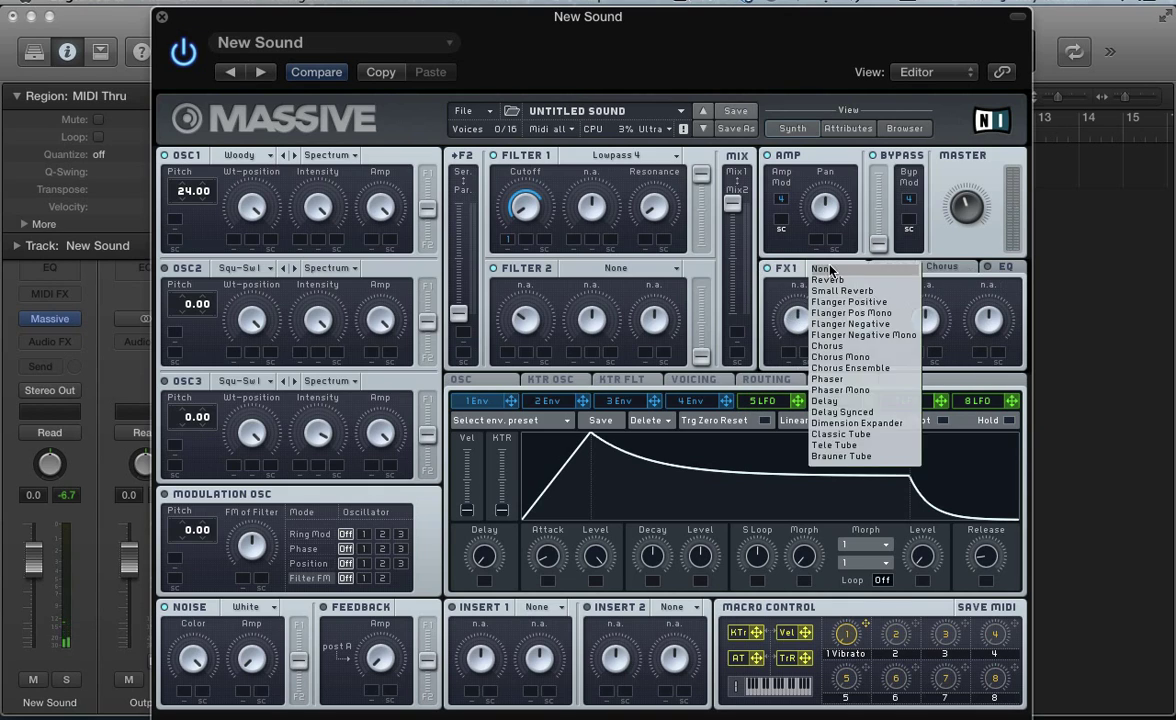
click(840, 280)
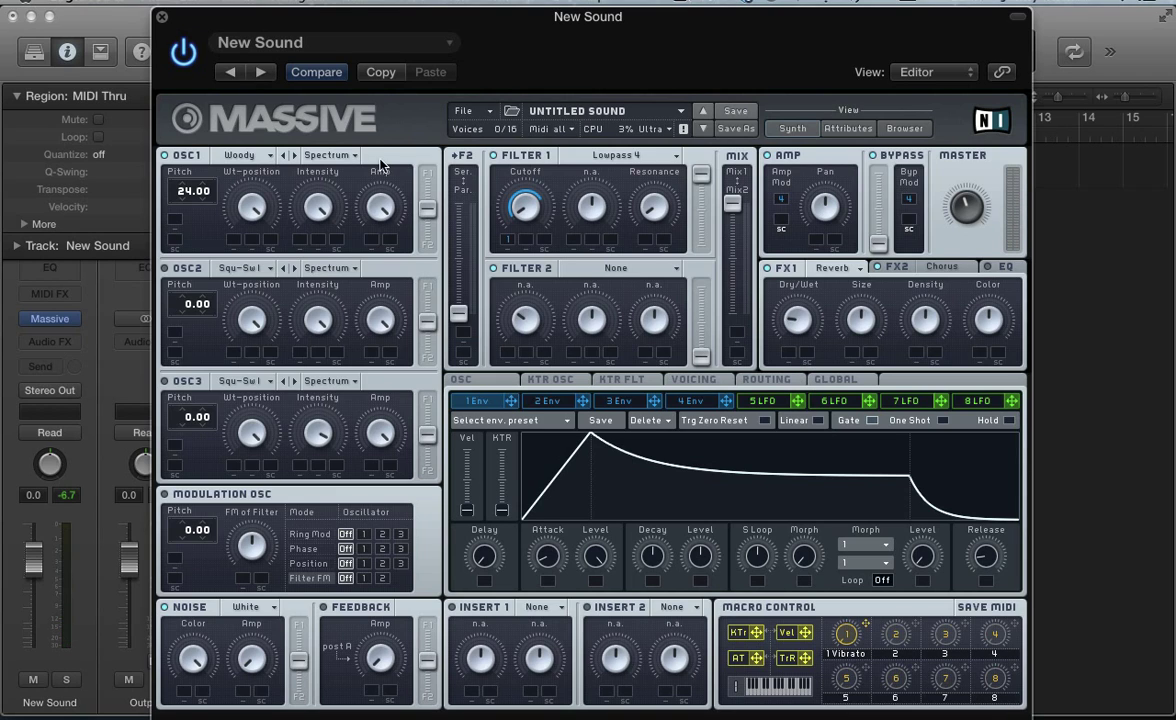
Reset to a new blank sound and show the OSC1 wavetable list.
click(466, 111)
click(468, 113)
click(243, 155)
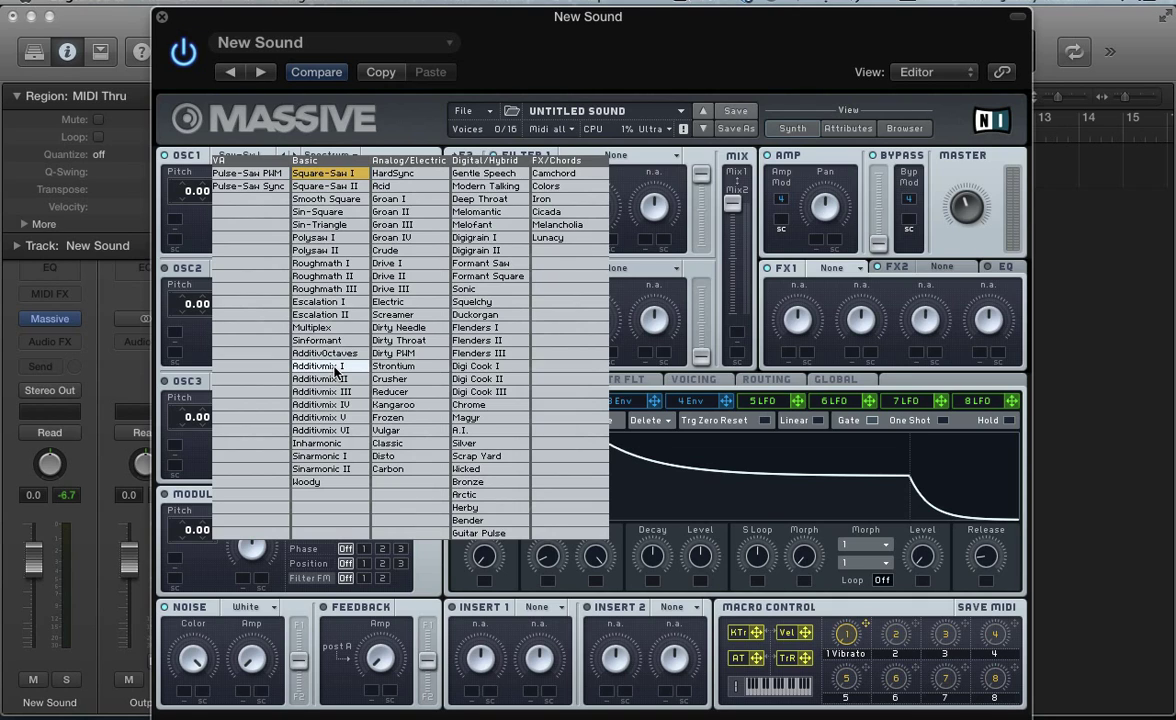
Pick Additivmix III for OSC1, audition Additivmix IV and V, and return to Additivmix III.
click(320, 392)
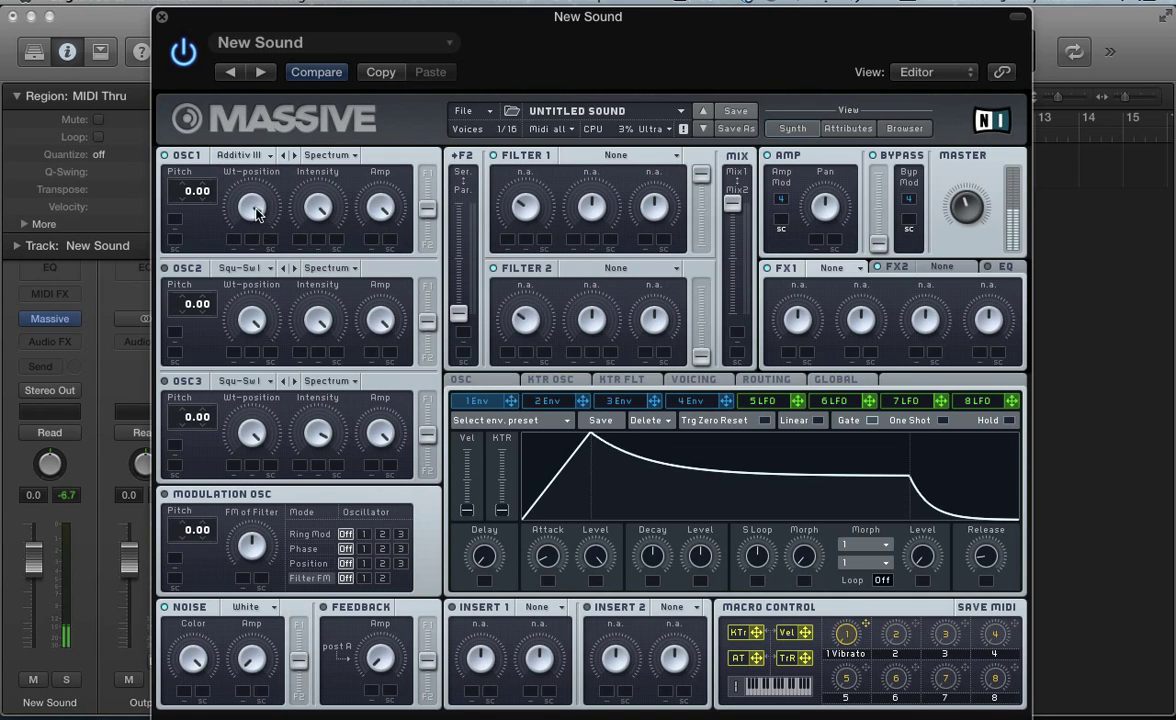
click(291, 155)
click(292, 156)
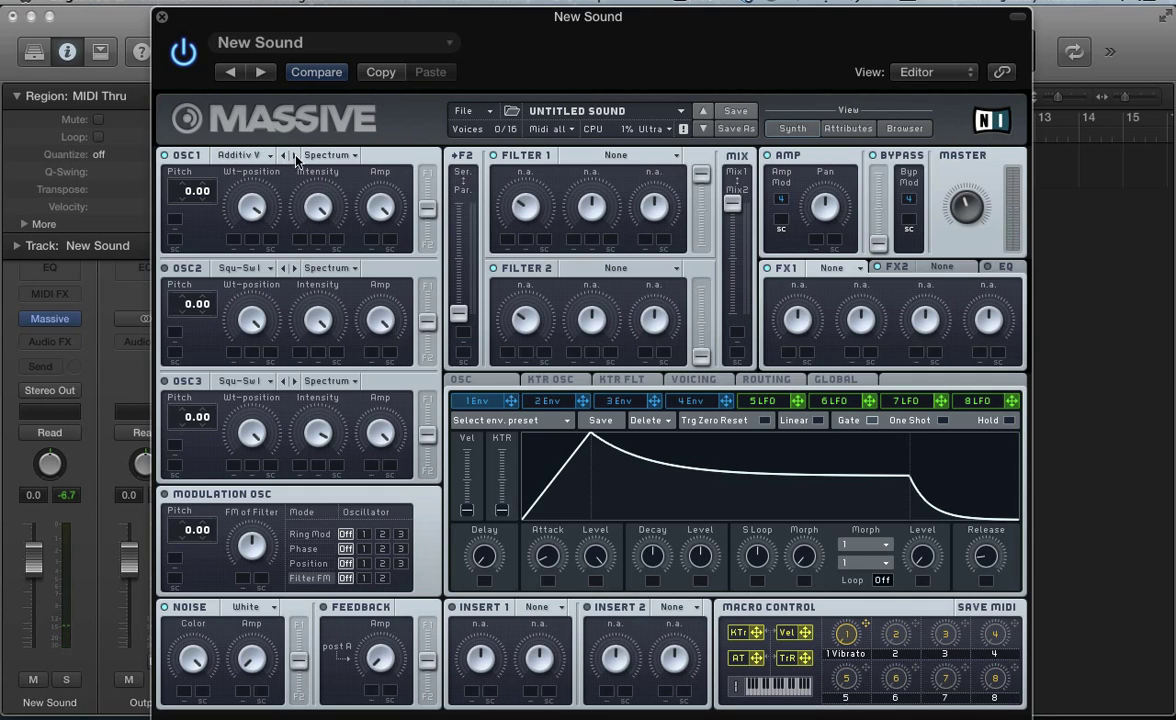
click(284, 156)
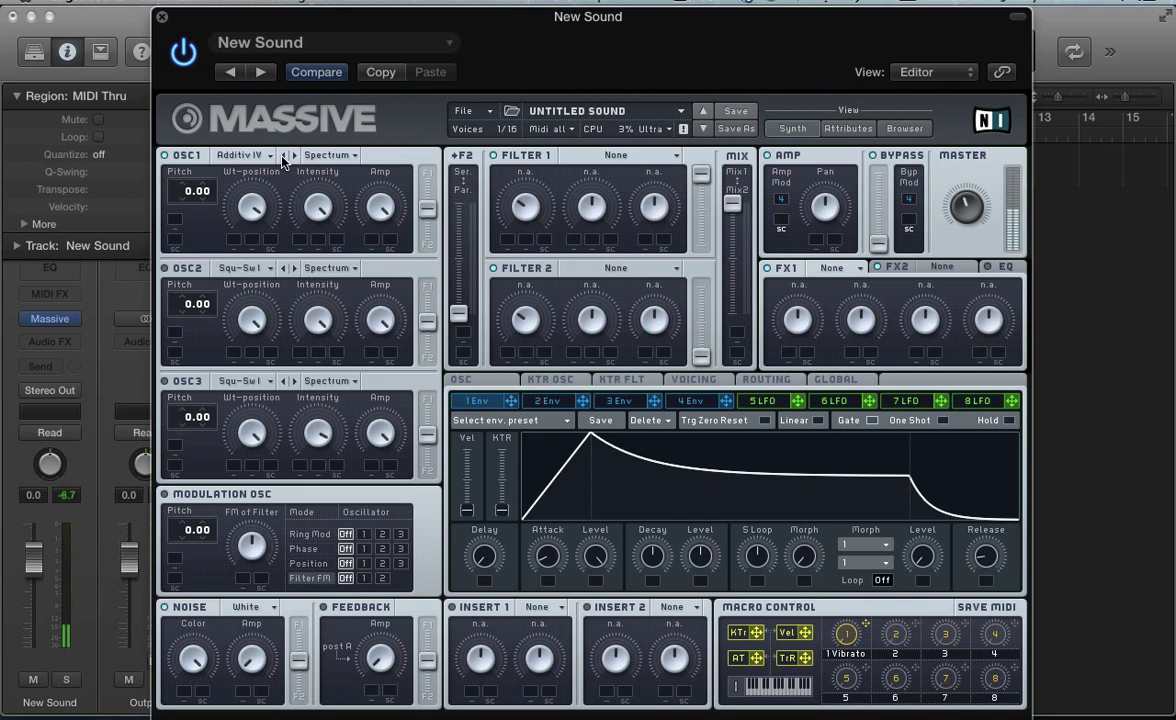
click(284, 156)
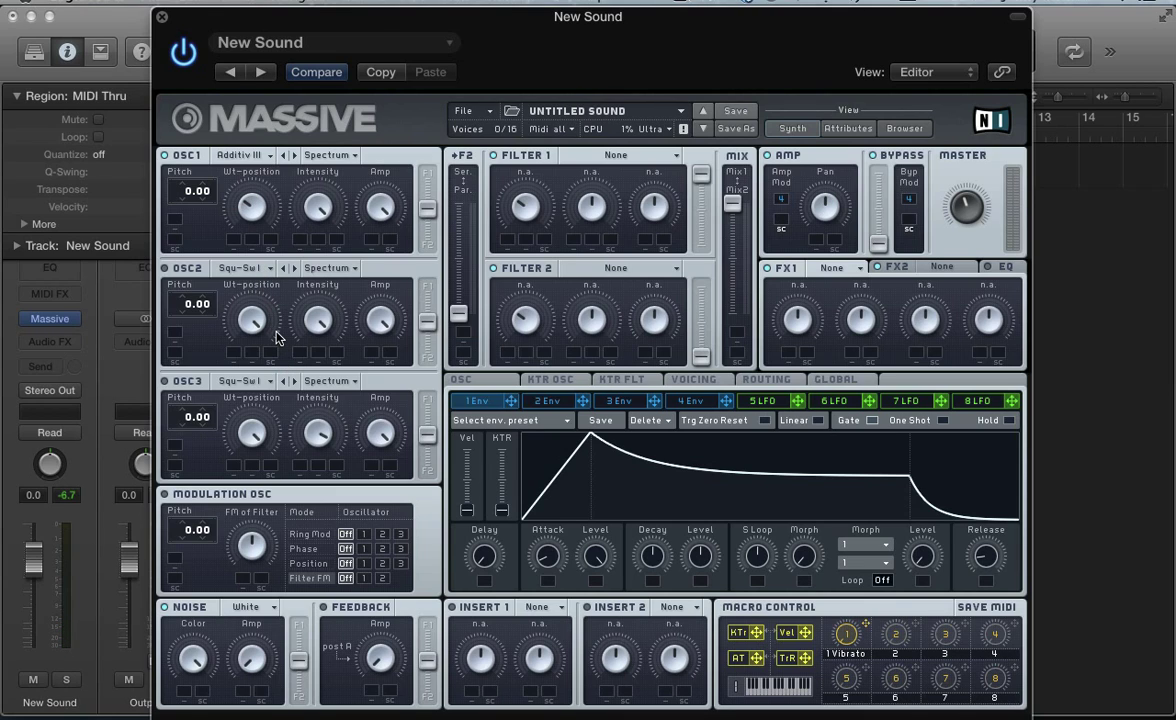
Load Roughmath II on OSC1 and switch the voicing to Monophon.
click(238, 155)
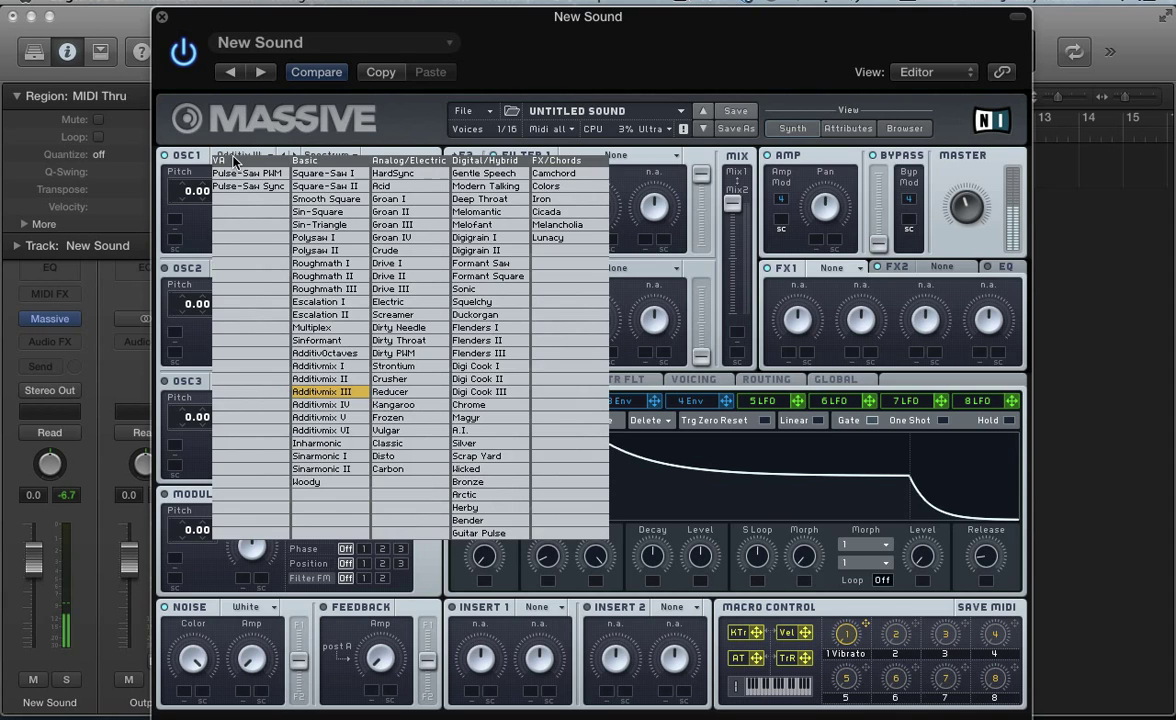
click(291, 276)
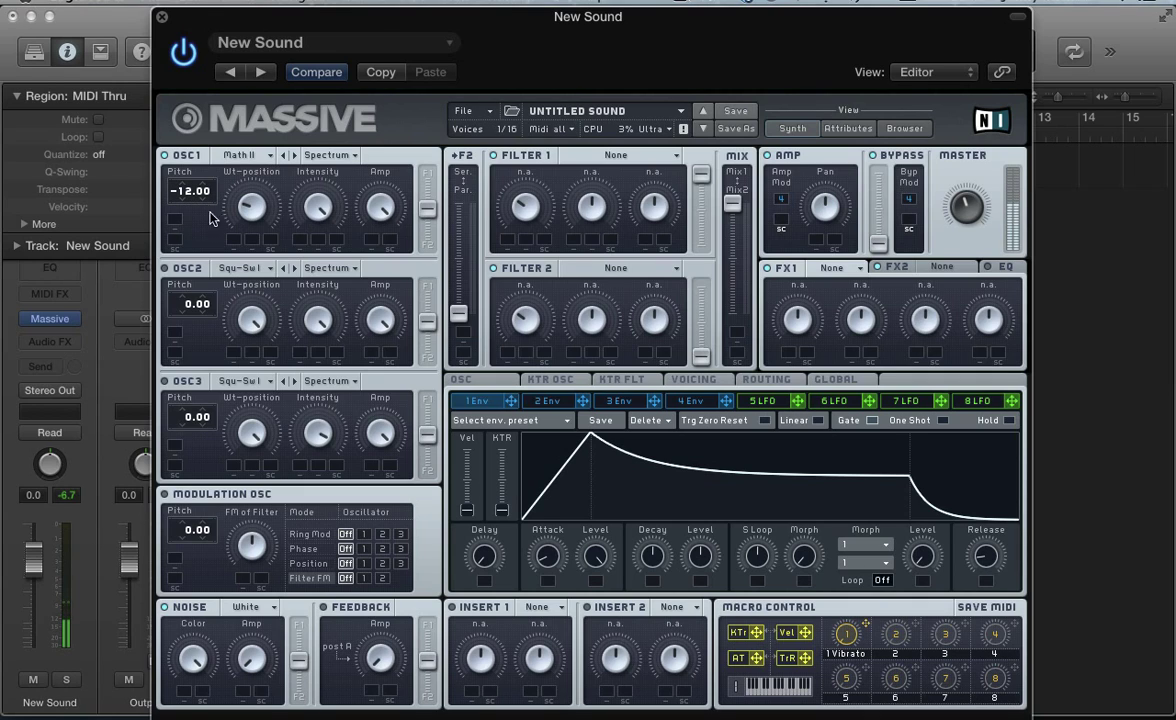
click(330, 155)
click(693, 380)
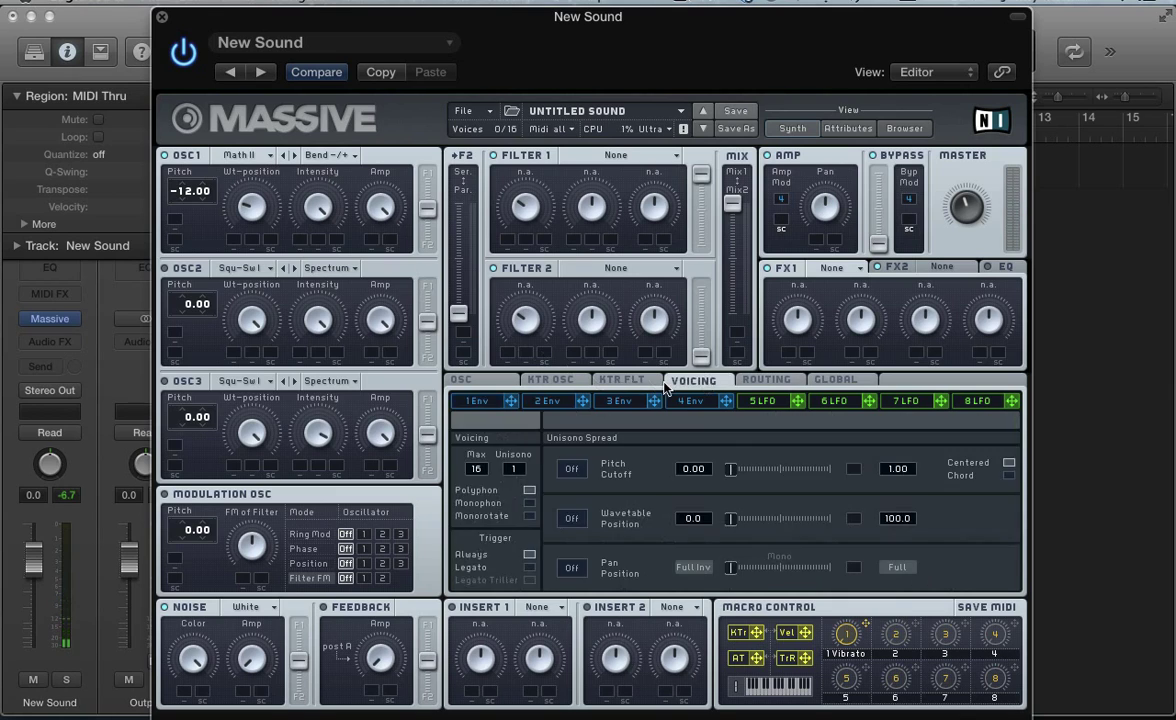
click(529, 503)
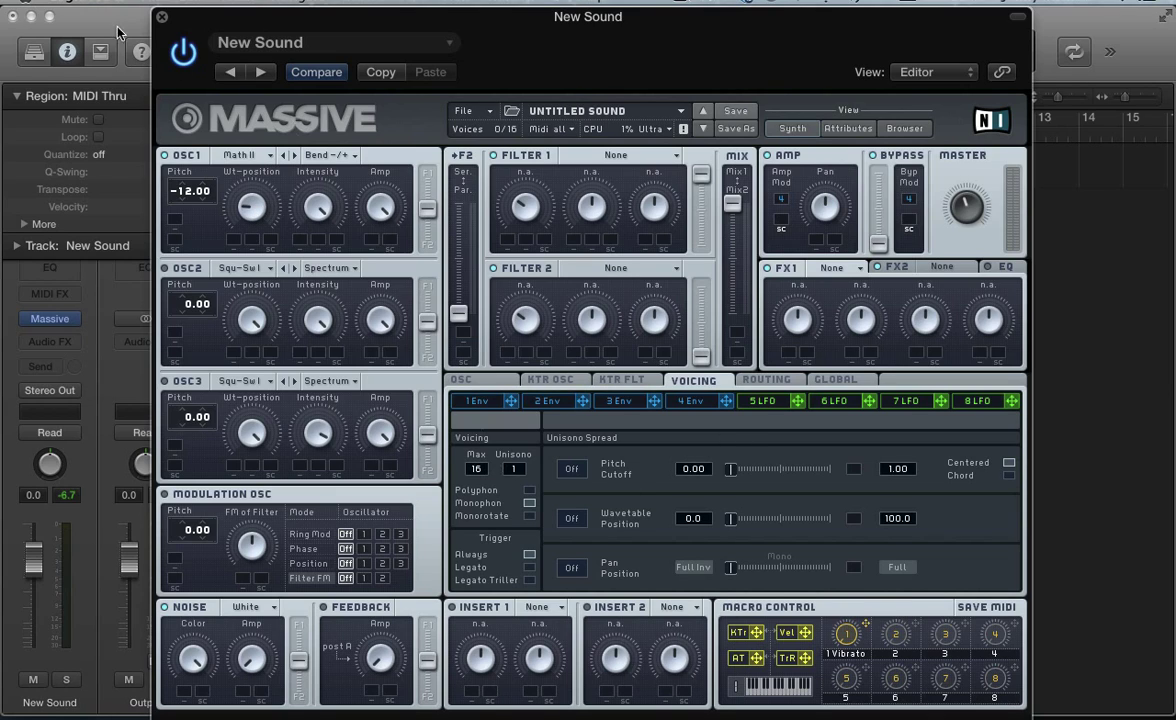
Leave OSC1 in Bend -/+ mode, then reset to a new blank sound.
click(350, 157)
click(240, 187)
click(463, 110)
click(428, 110)
Load Strontium on OSC1, set its mode to Bend -/+, and reopen the wavetable list.
click(241, 155)
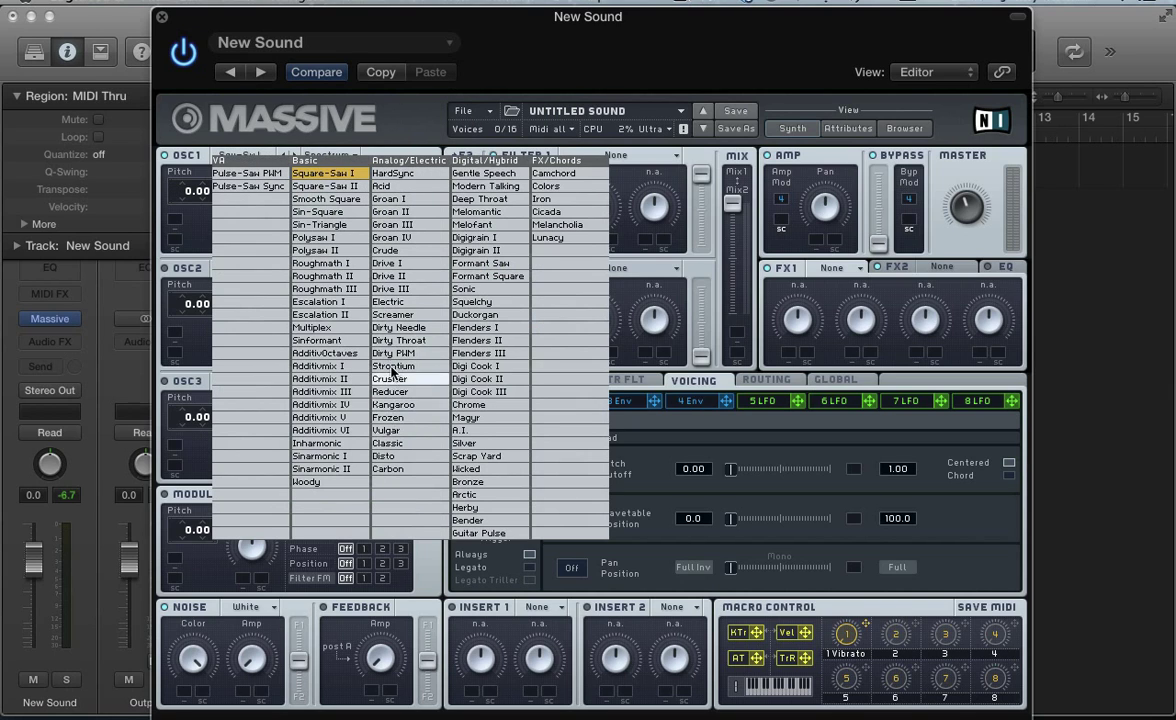
click(389, 367)
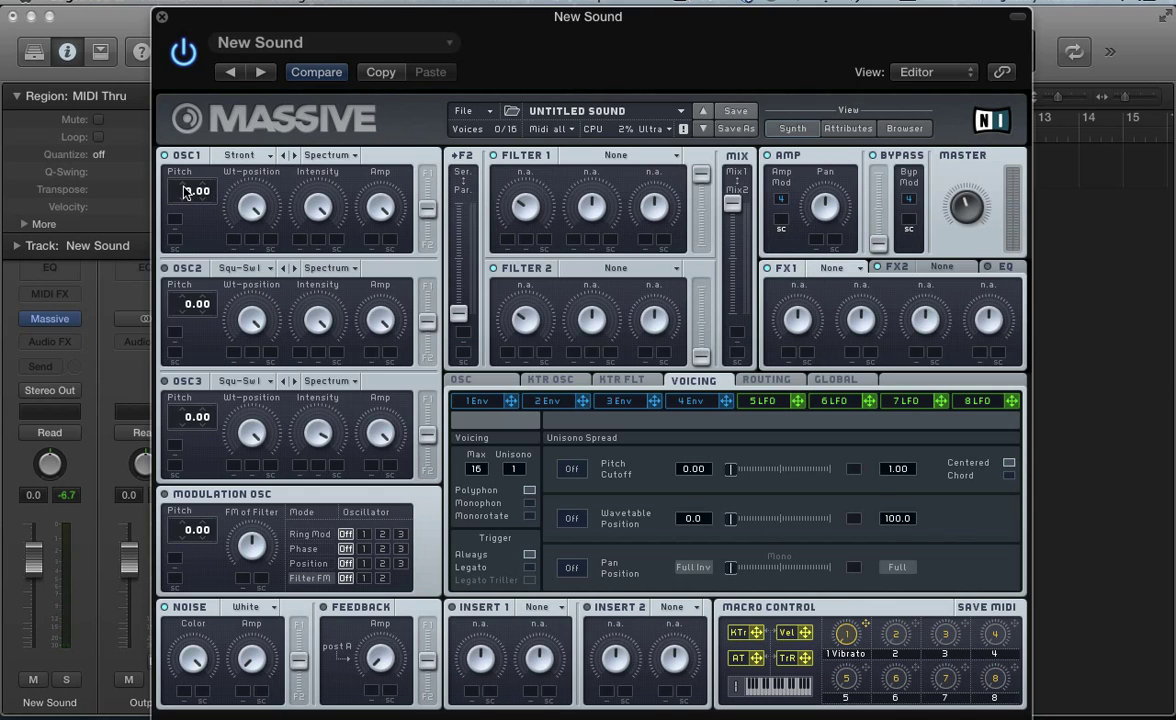
click(352, 155)
click(312, 192)
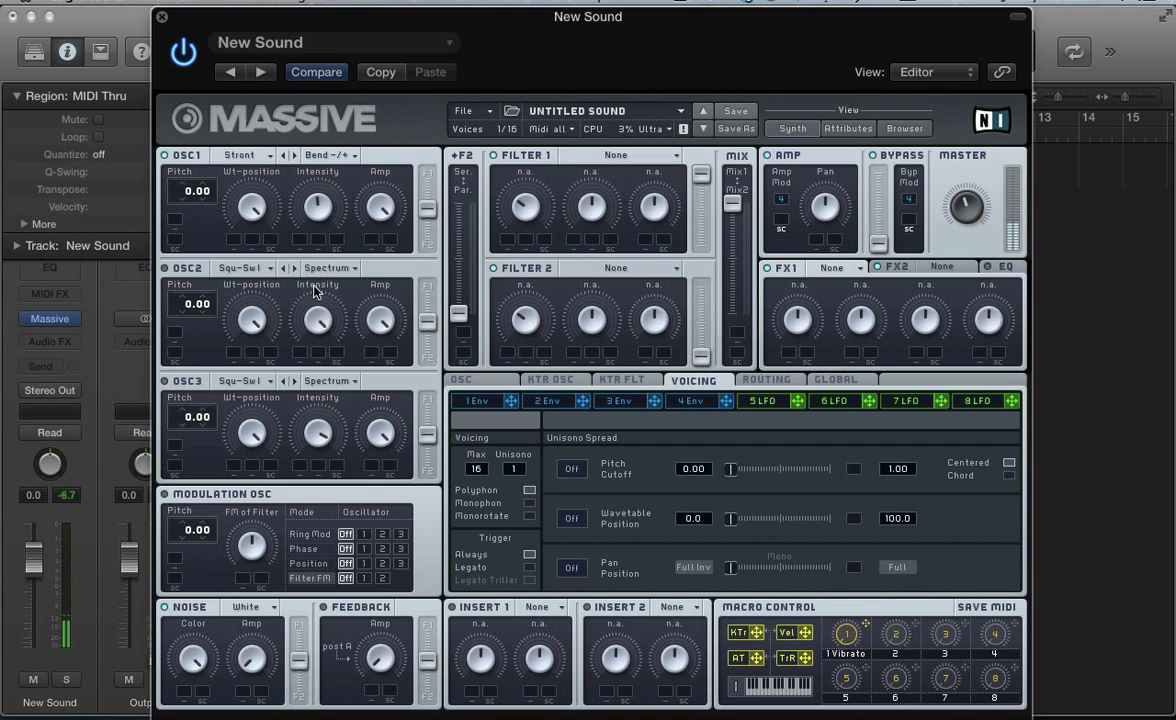
click(240, 155)
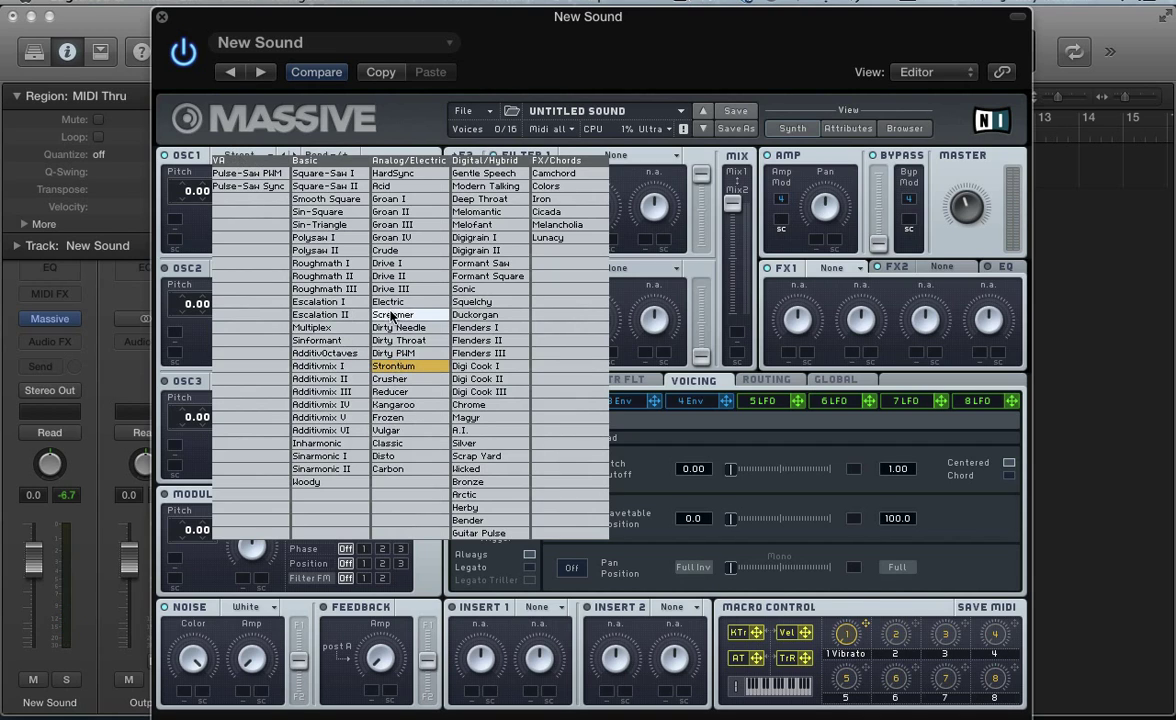
Load Screamer on OSC1 in Spectrum mode, monophonic, with Classic Tube on FX1.
click(392, 313)
click(310, 156)
click(327, 162)
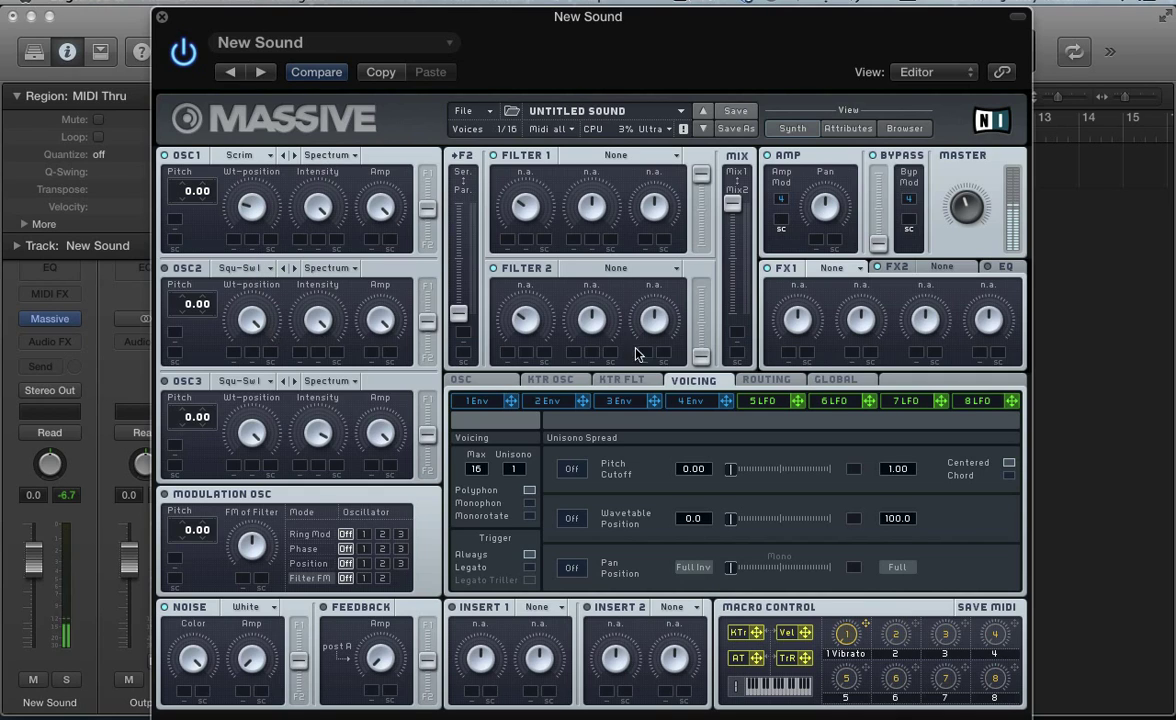
click(529, 504)
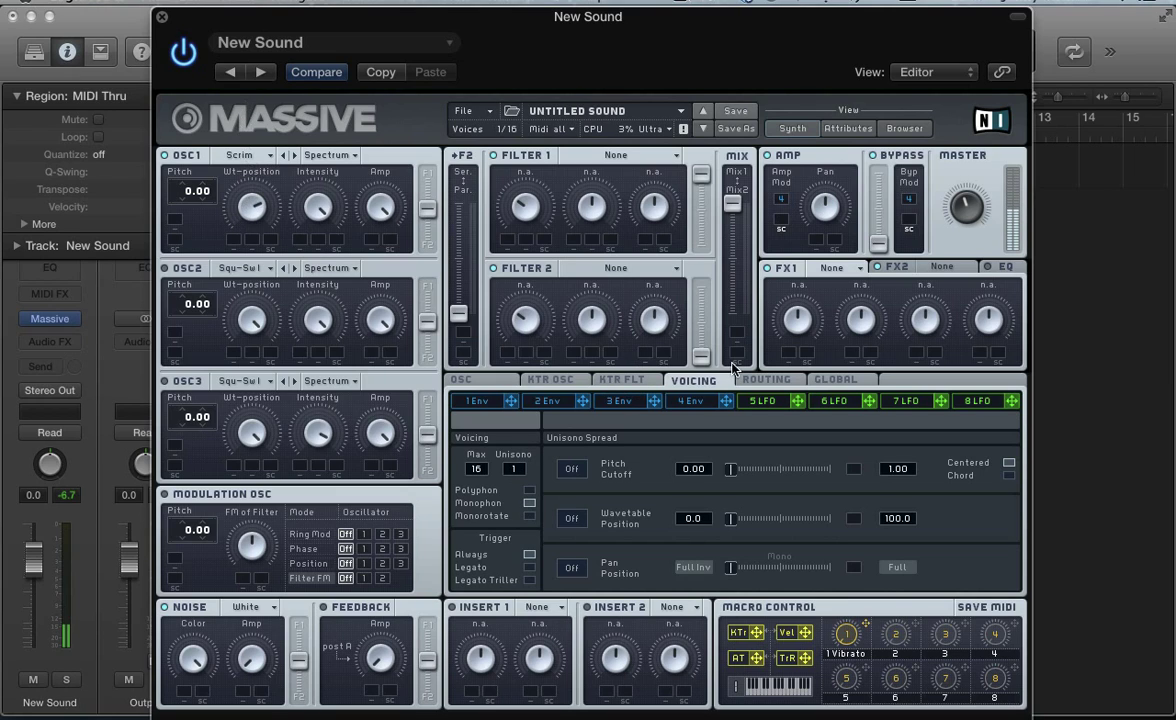
click(830, 267)
click(840, 434)
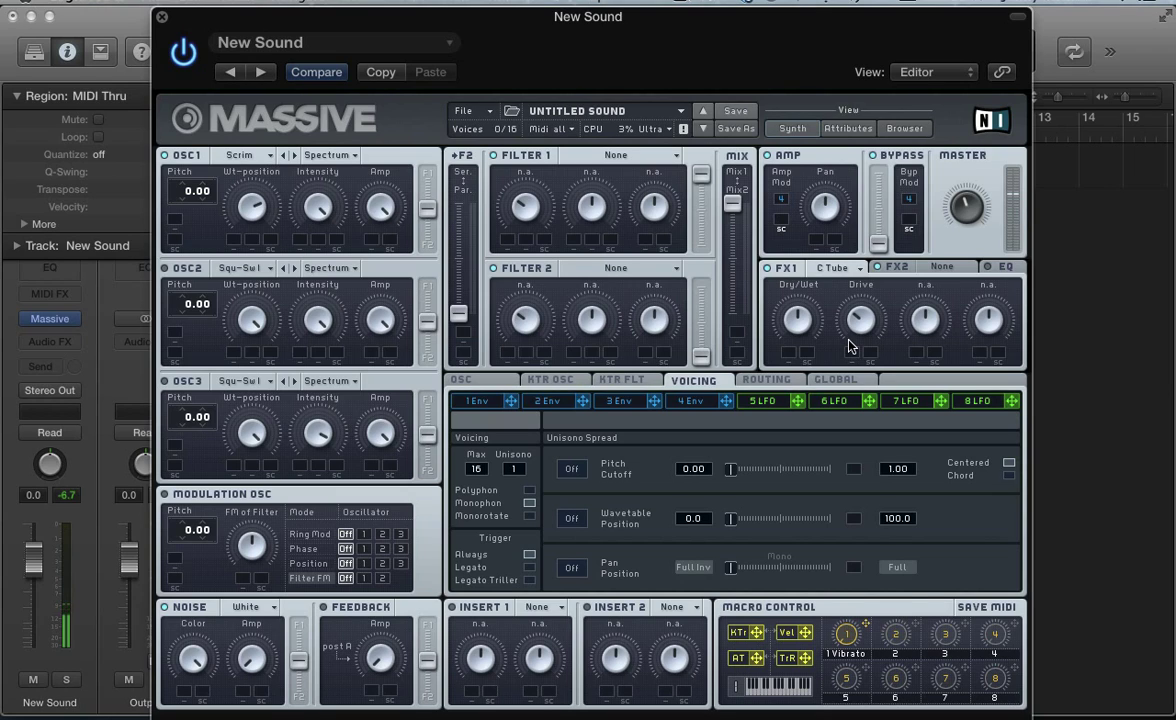
Reset to a new blank sound and show the OSC1 wavetable list.
click(465, 111)
click(432, 108)
click(268, 158)
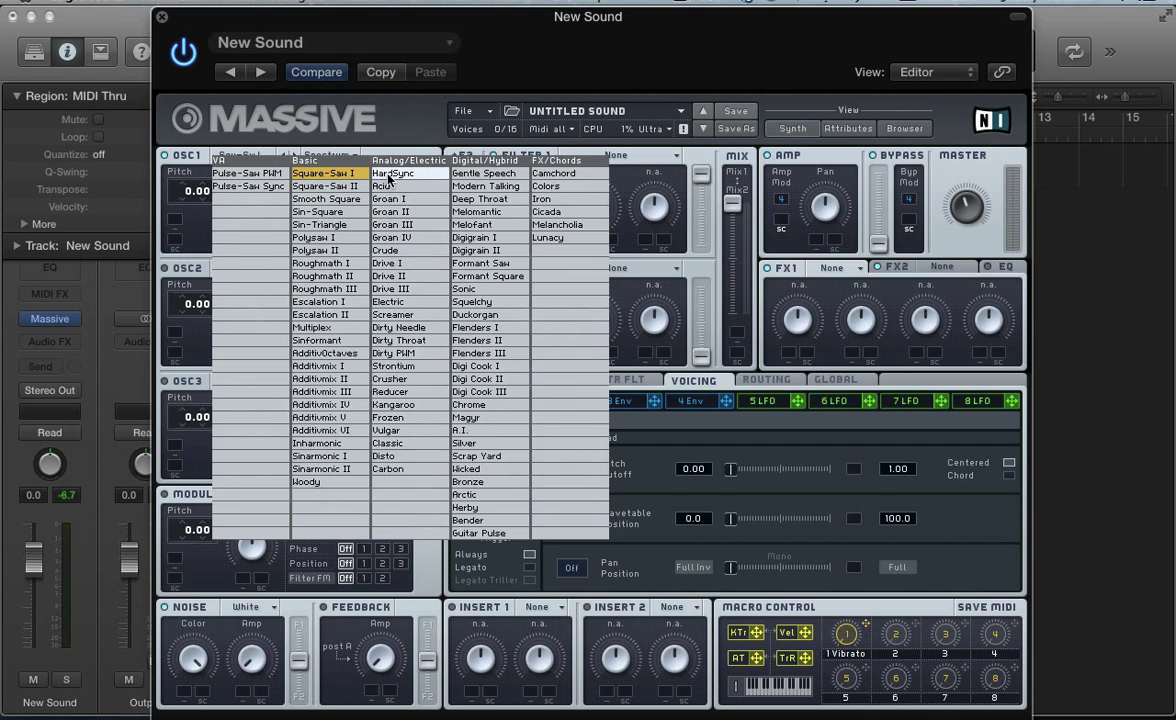
Try HardSync on OSC1, settle on the Acid wavetable, and bring up Filter 1's type list.
click(390, 175)
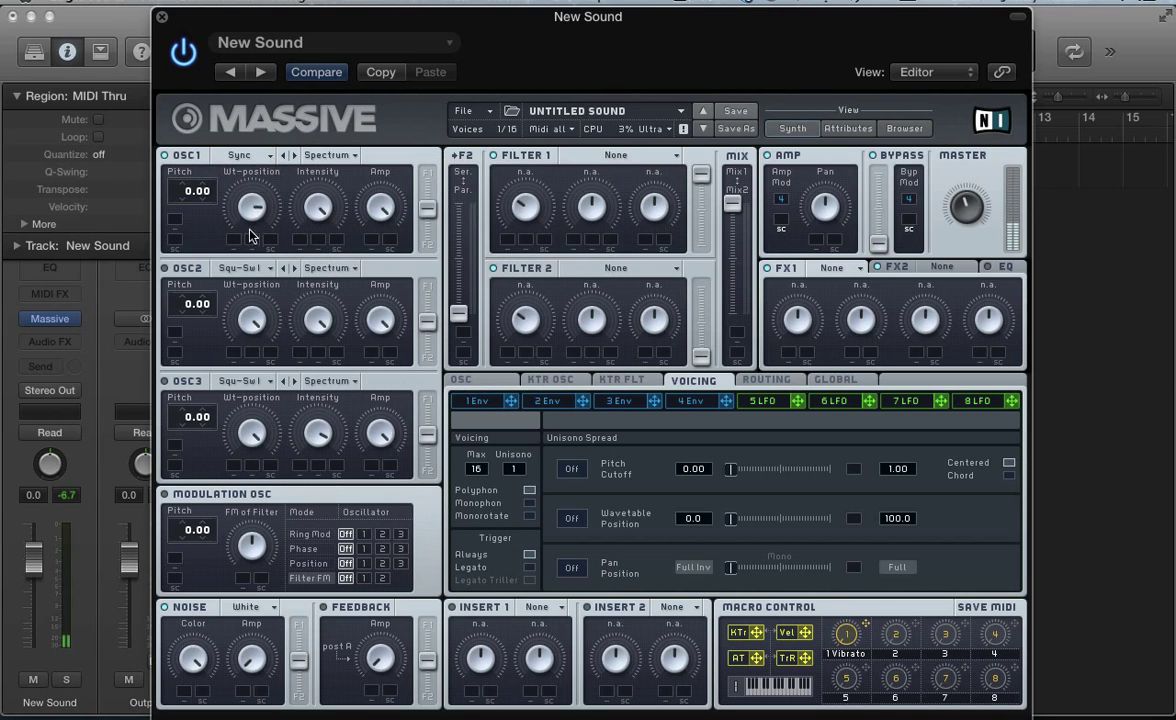
click(240, 155)
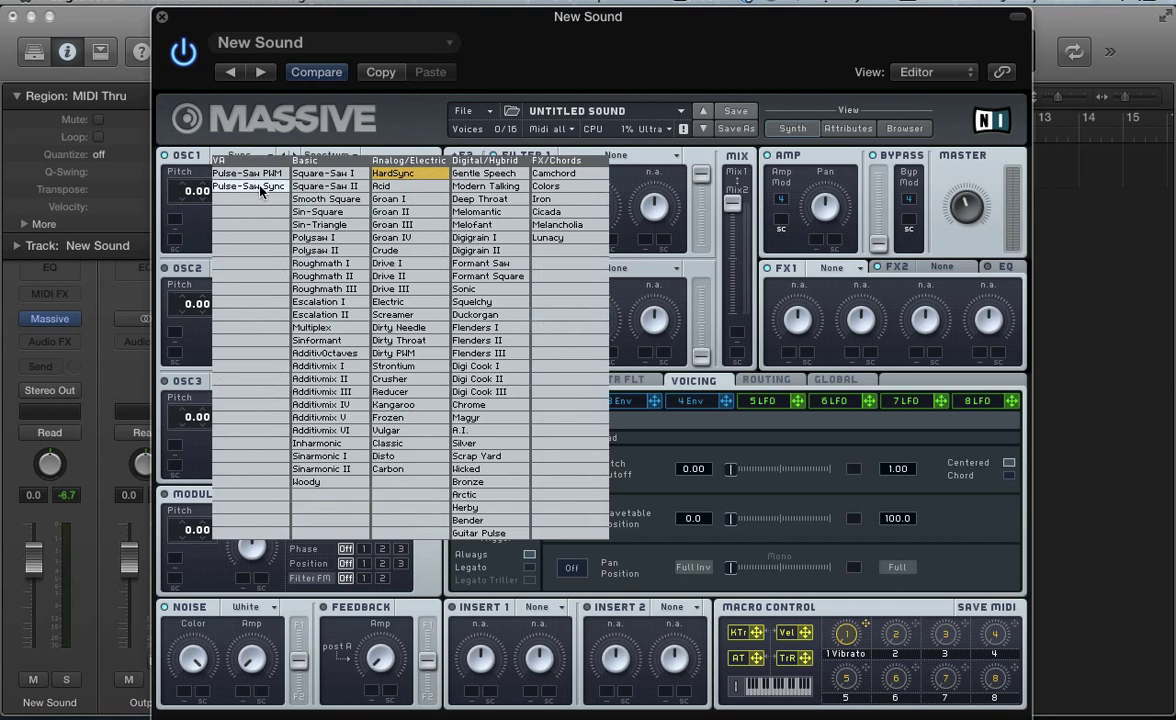
click(382, 186)
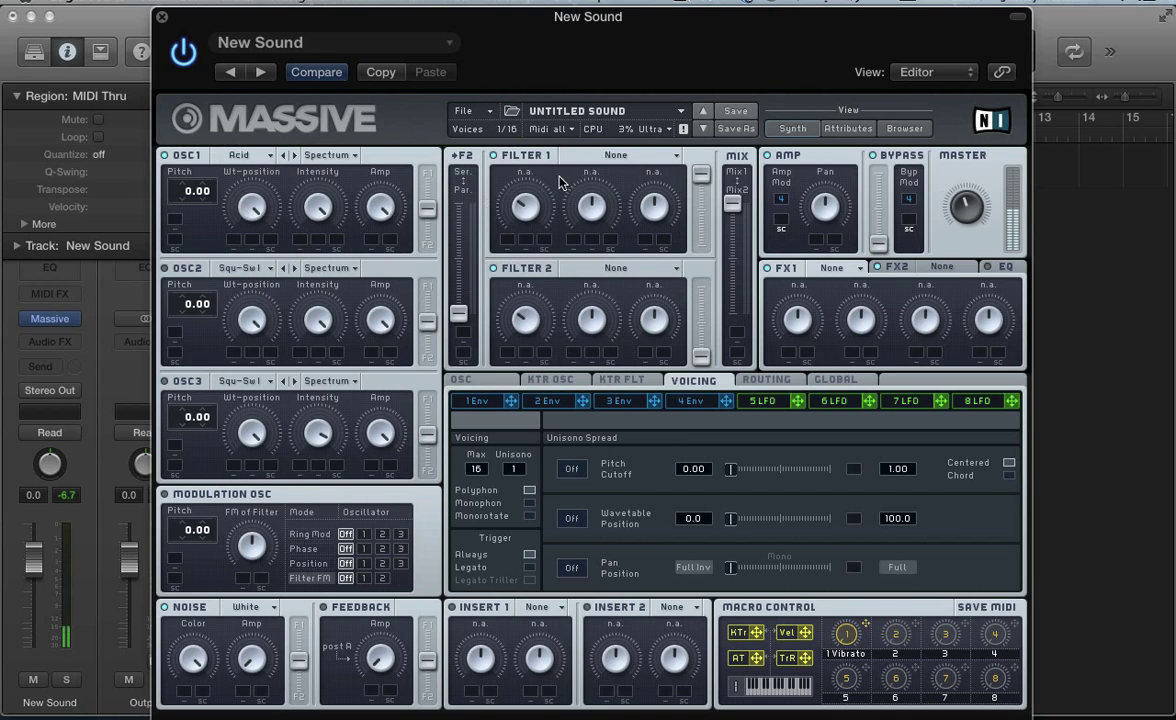
click(600, 155)
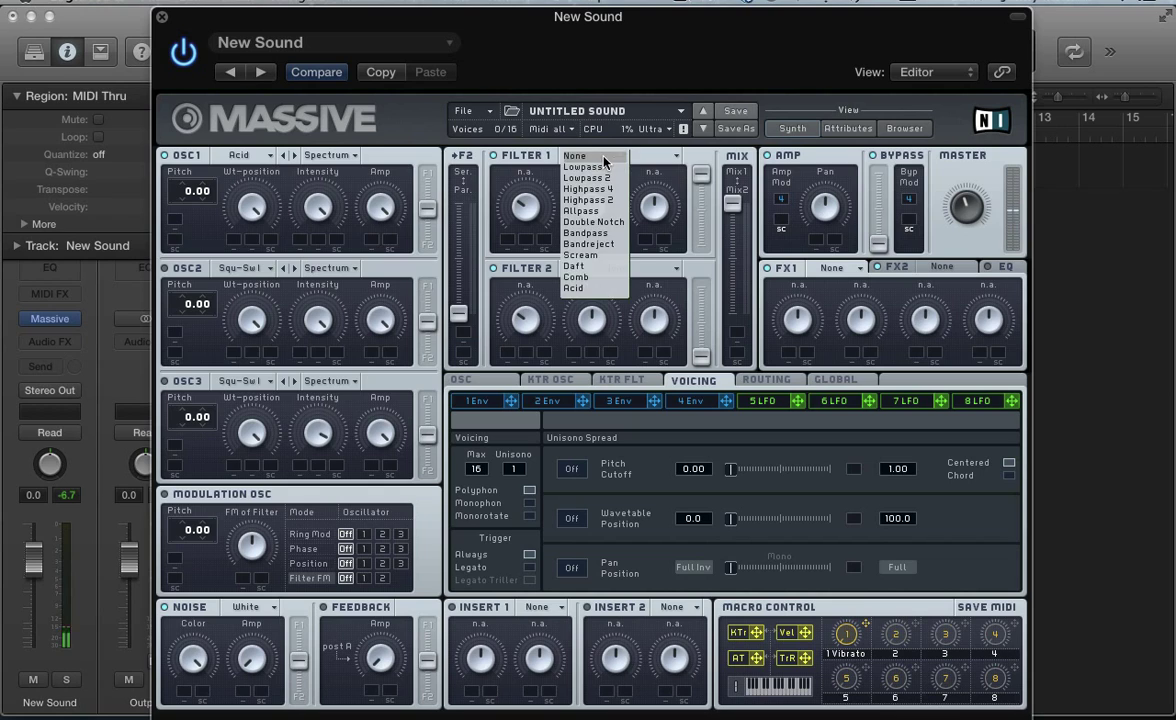
Make Filter 1 an Acid filter and give envelope 1 a longer attack and lower sustain.
click(590, 288)
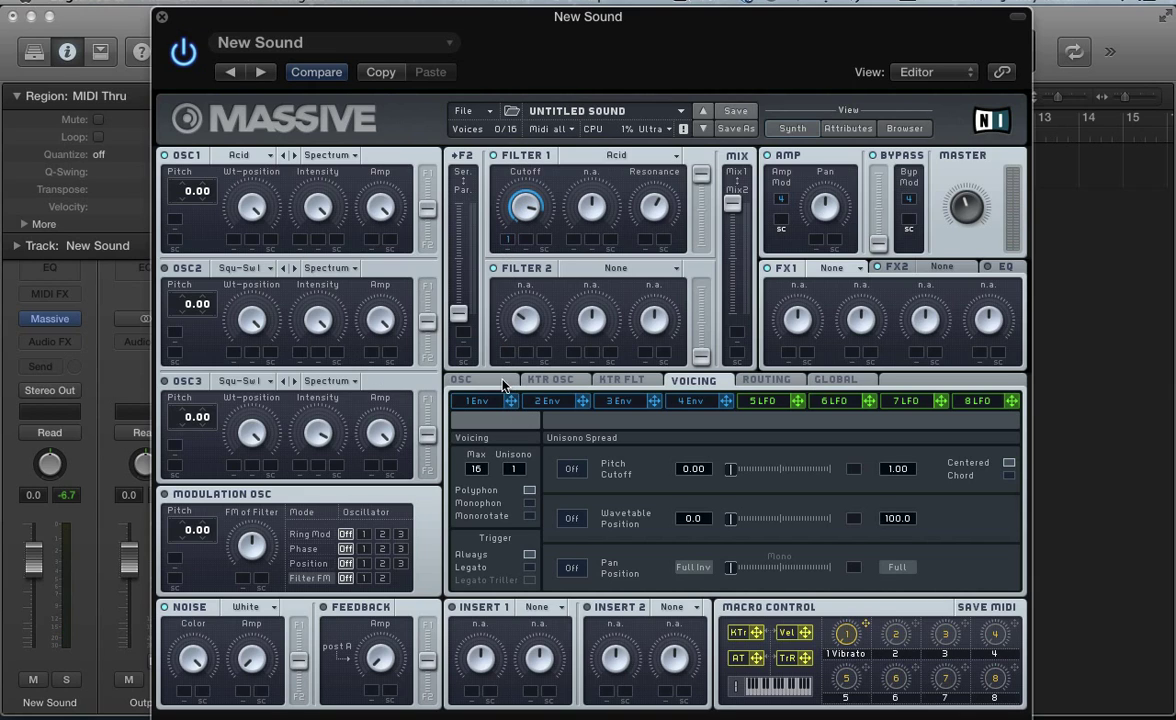
click(476, 400)
drag(537, 540, 546, 494)
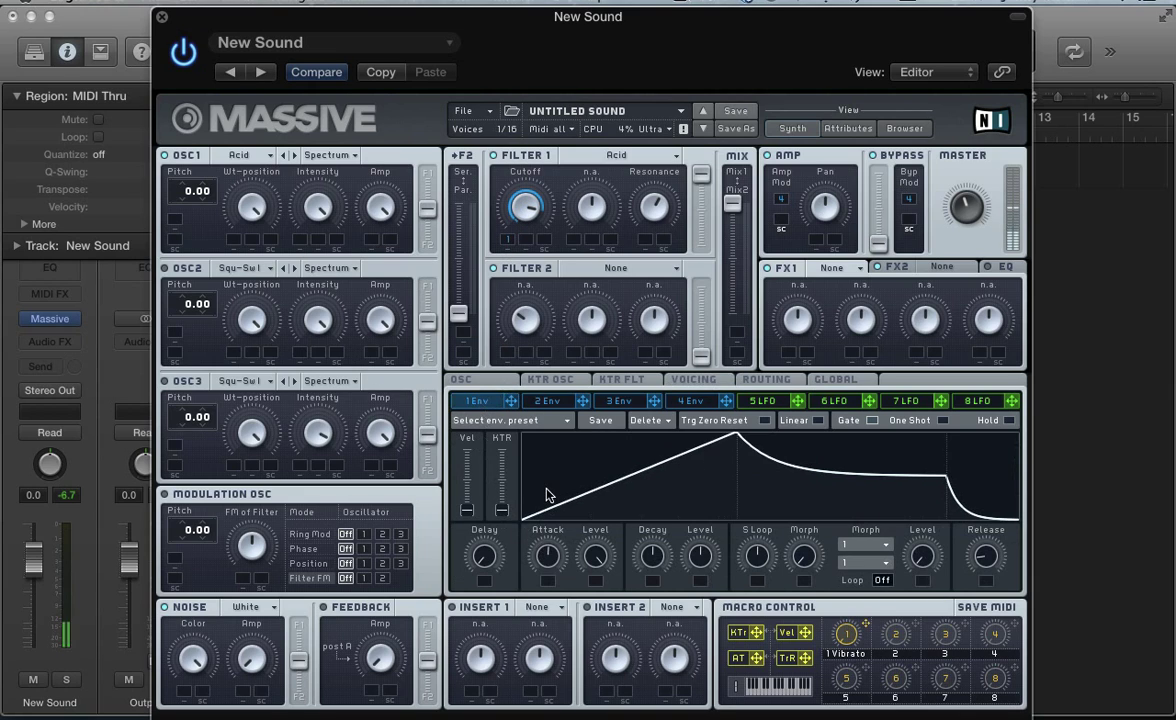
drag(645, 530, 697, 628)
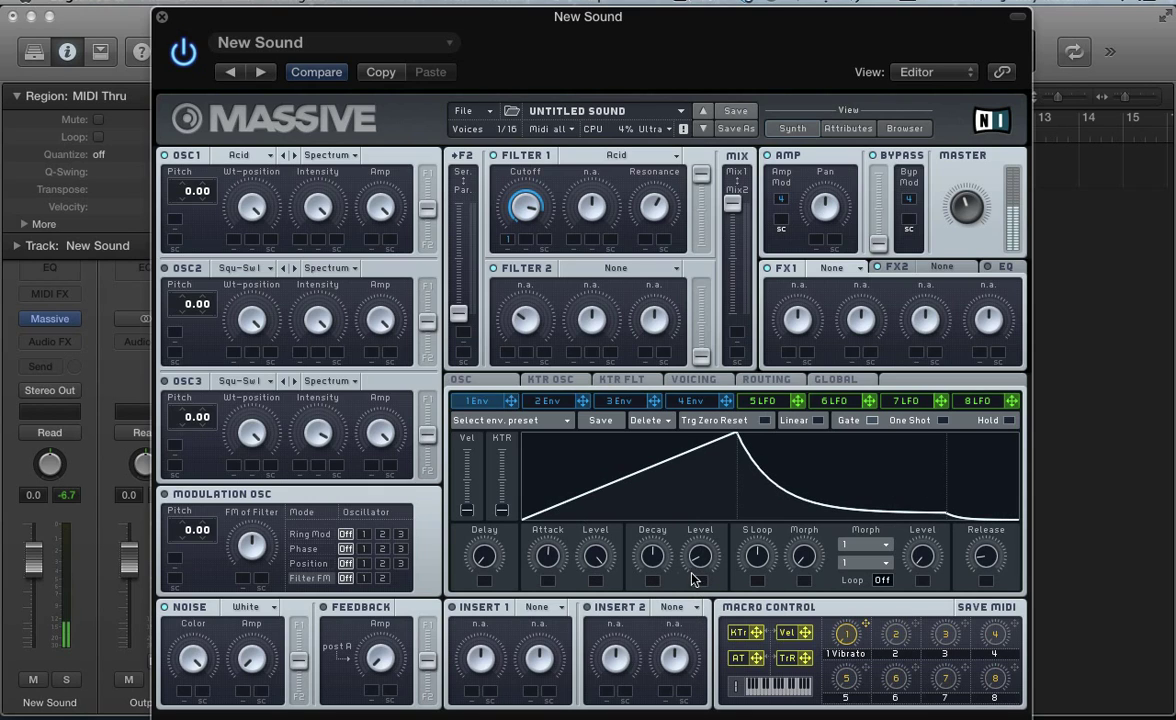
Put Classic Tube in effect slot FX1 and Reverb in FX2.
click(830, 268)
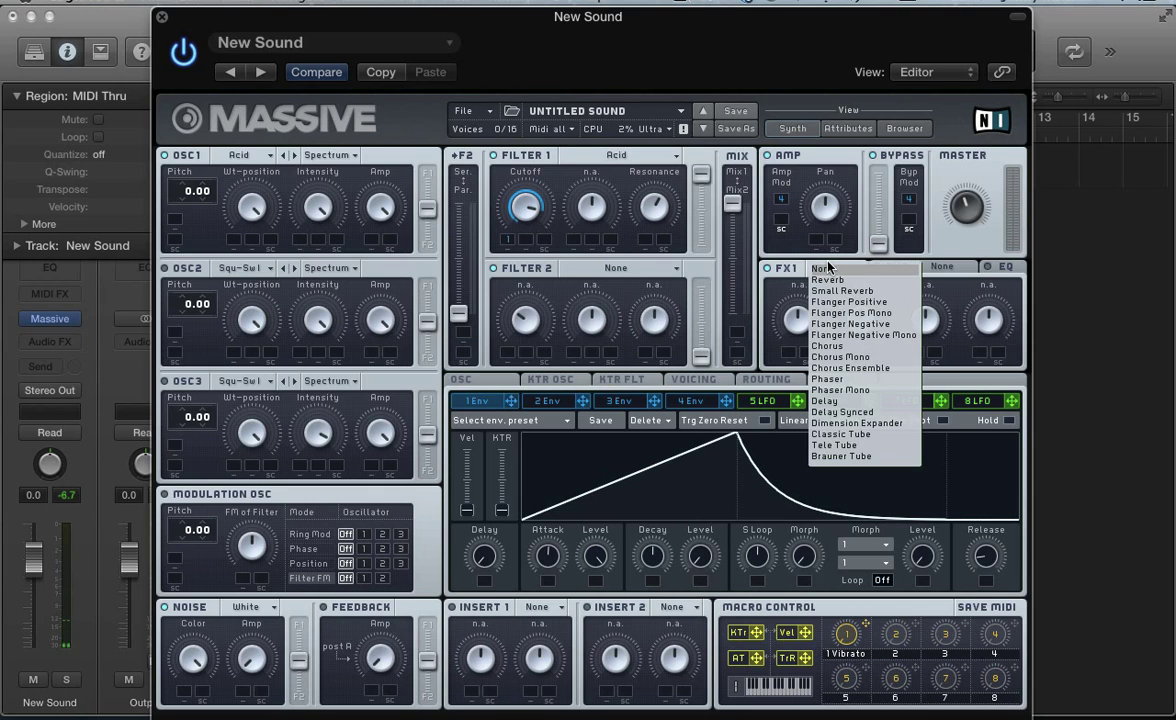
click(829, 436)
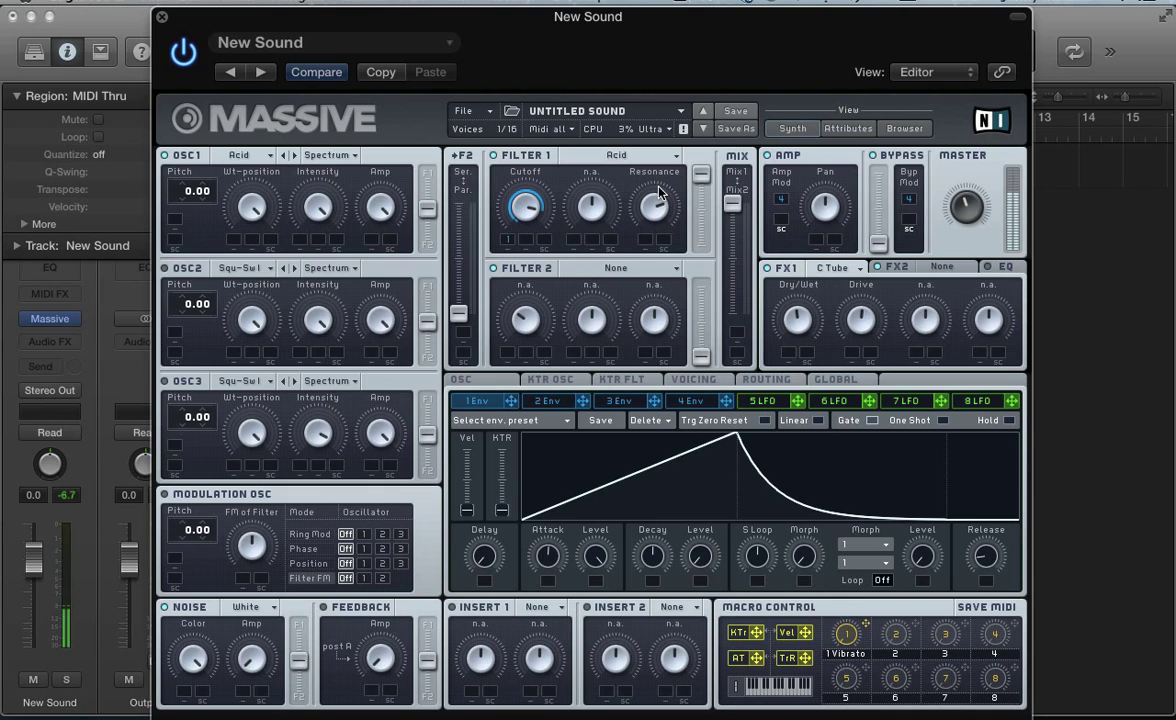
click(897, 267)
click(942, 267)
click(968, 428)
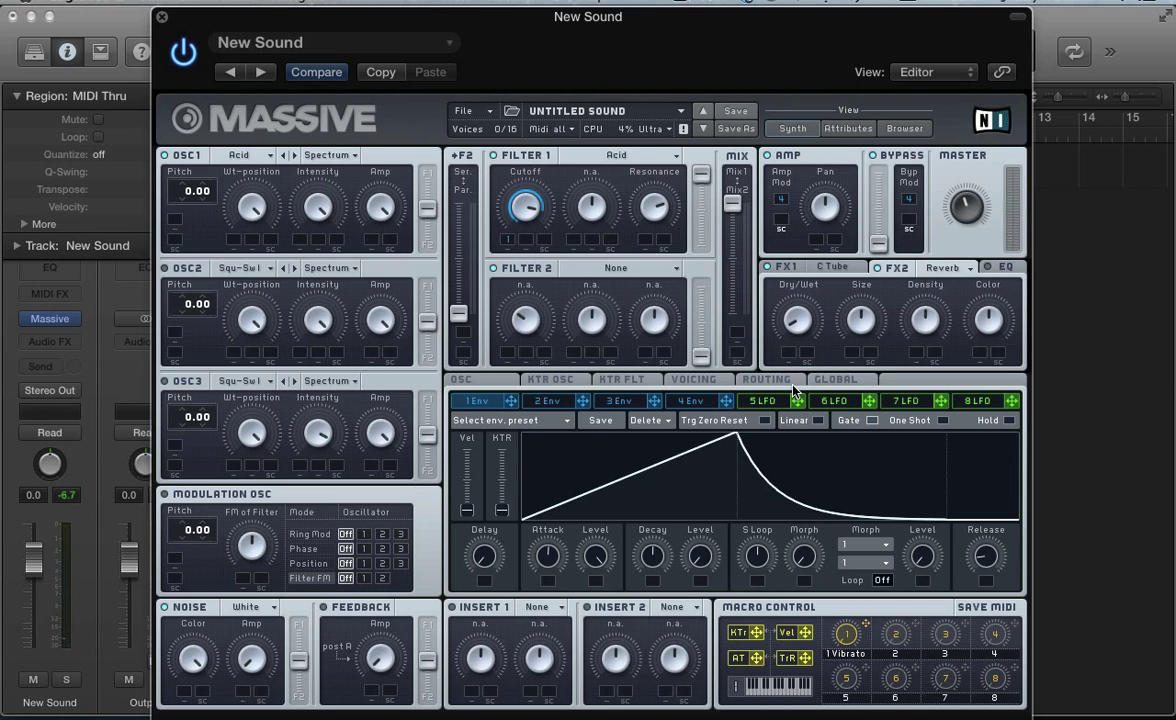
Start a fresh patch, load the Speech wavetable on OSC1, and raise its wavetable position.
click(463, 110)
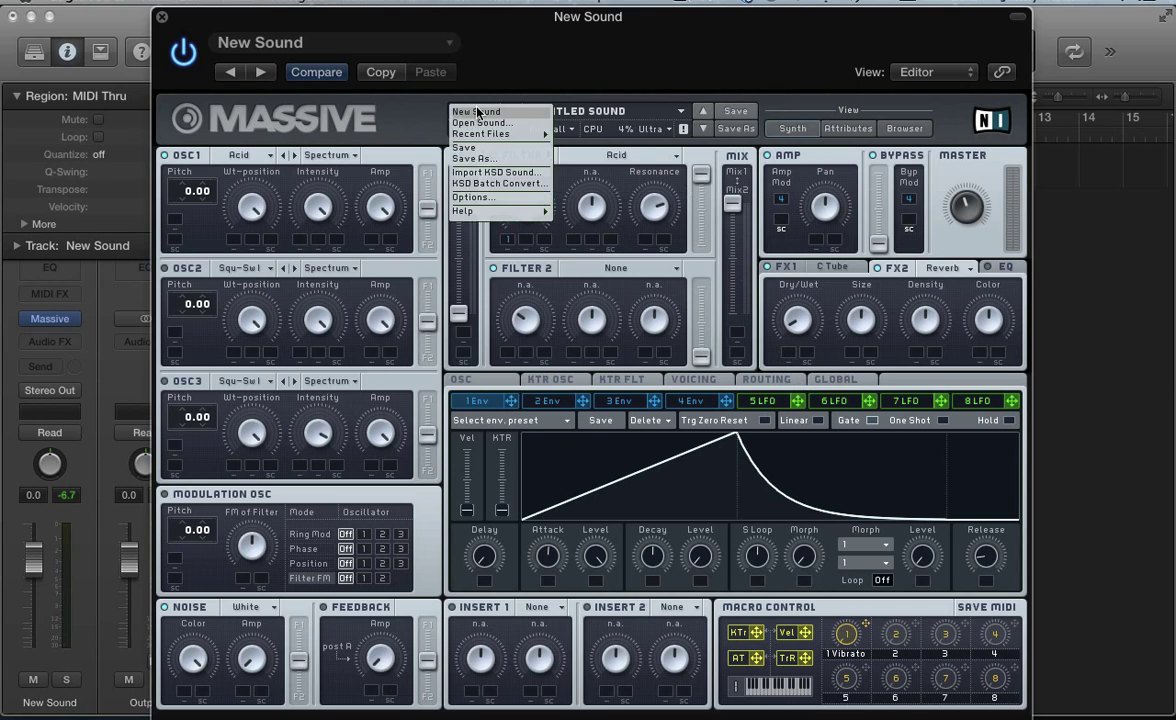
click(458, 113)
click(240, 155)
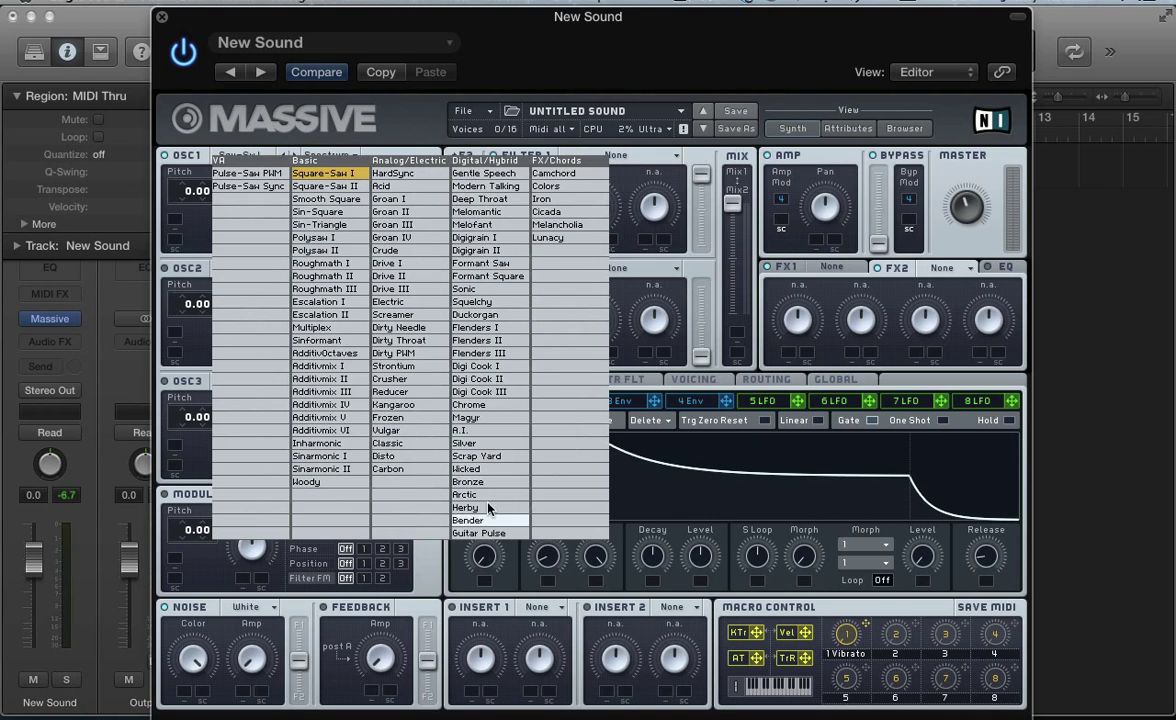
click(478, 178)
click(240, 155)
click(228, 124)
drag(252, 210, 236, 237)
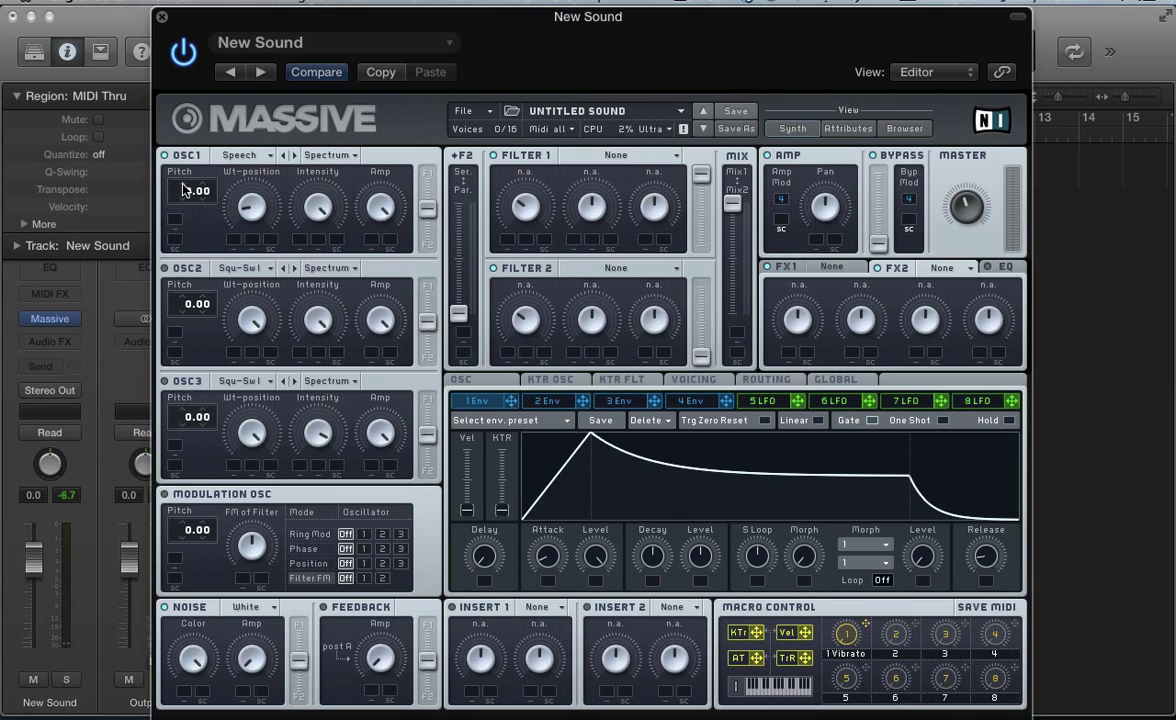
Drop OSC1's pitch to -24.00, switch its wavetable mode to Bend -/+, and sweep the position.
drag(184, 190, 184, 183)
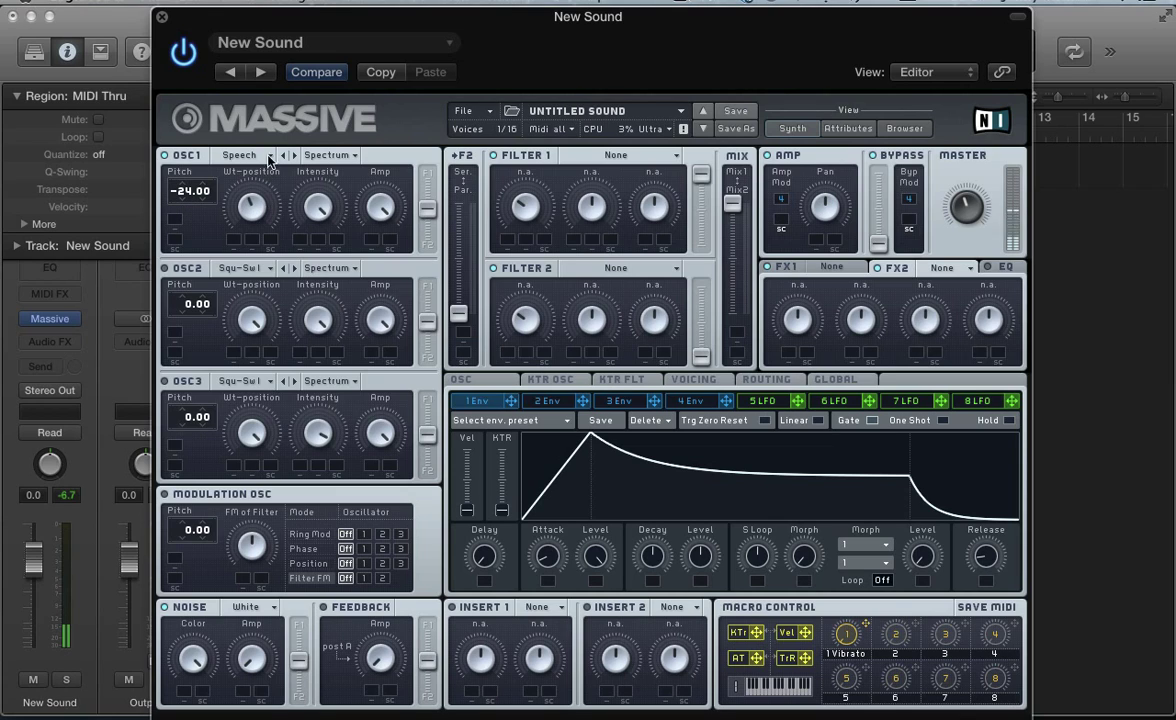
click(329, 155)
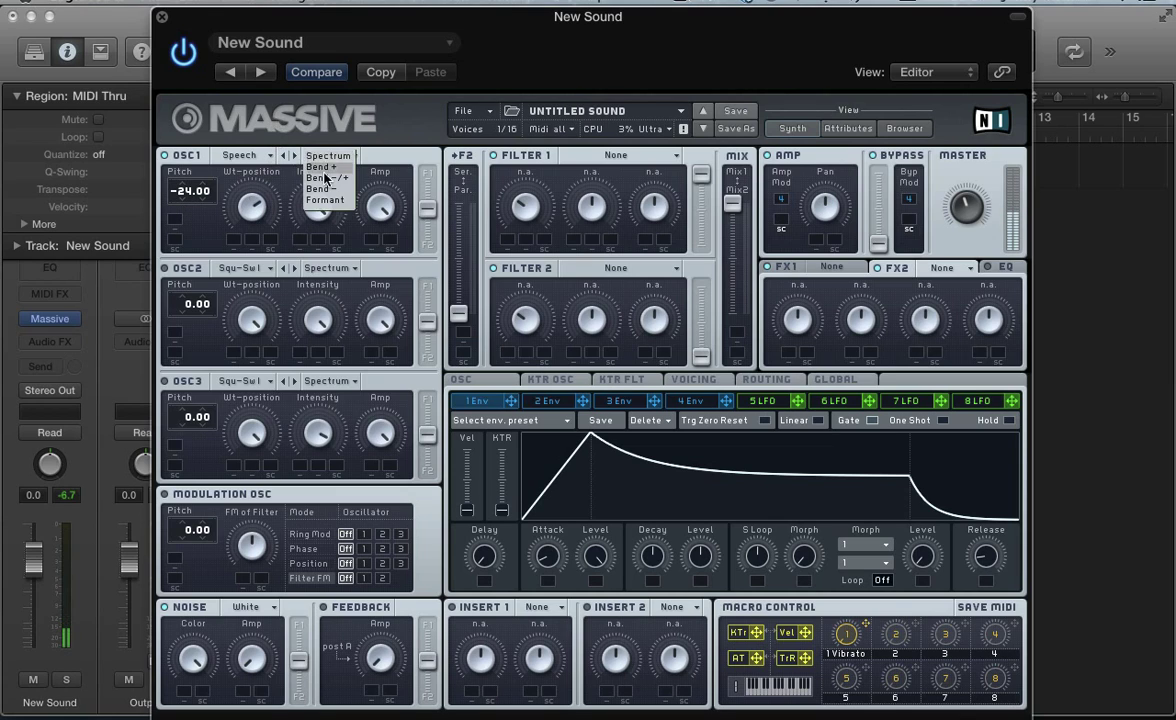
click(325, 178)
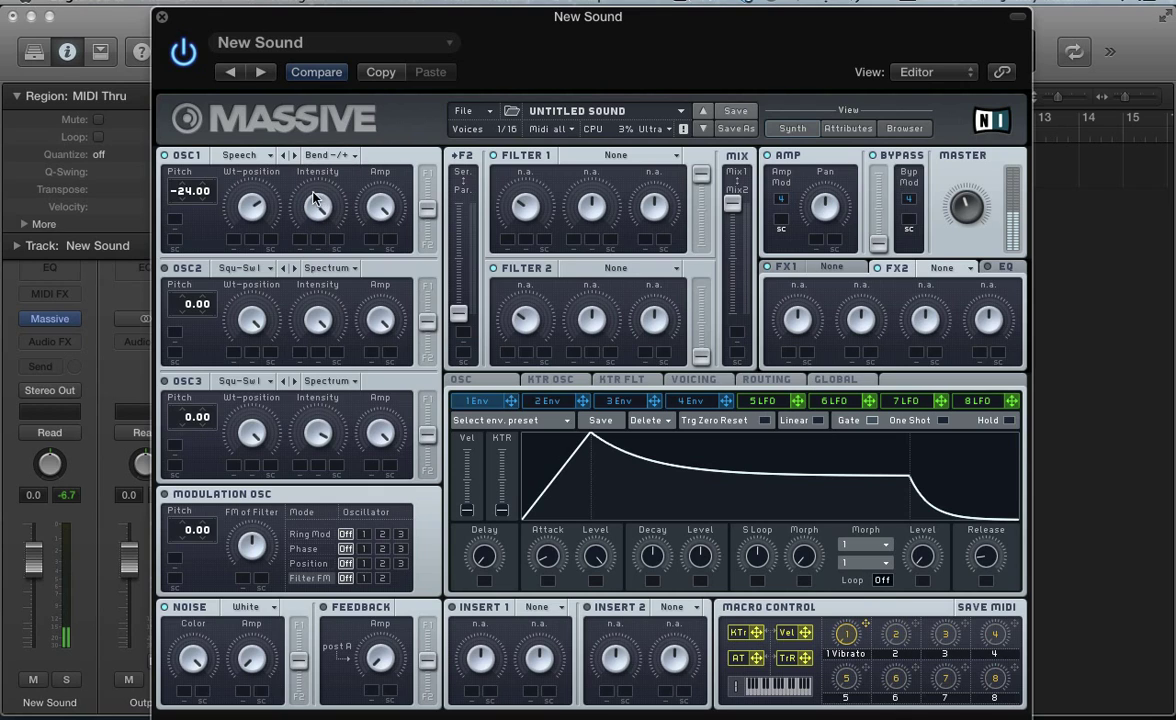
drag(254, 208, 217, 175)
Choose Classic Tube as the FX1 effect, then sweep OSC1's wavetable position again.
click(680, 379)
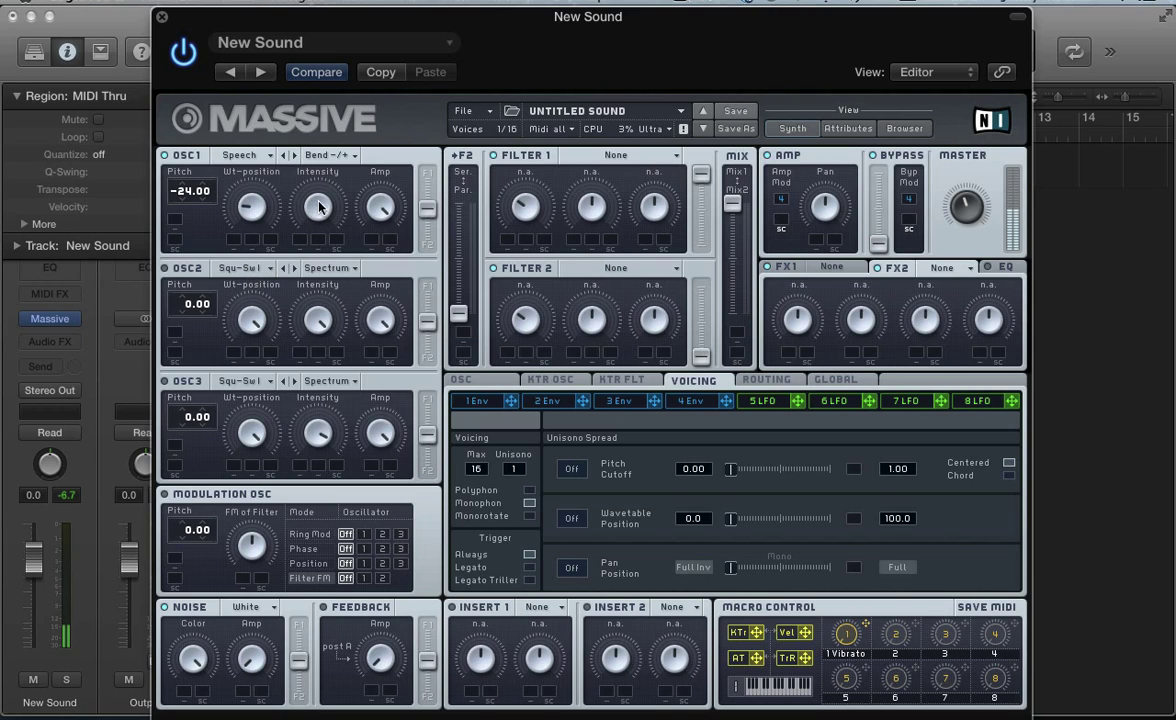
click(834, 270)
click(830, 270)
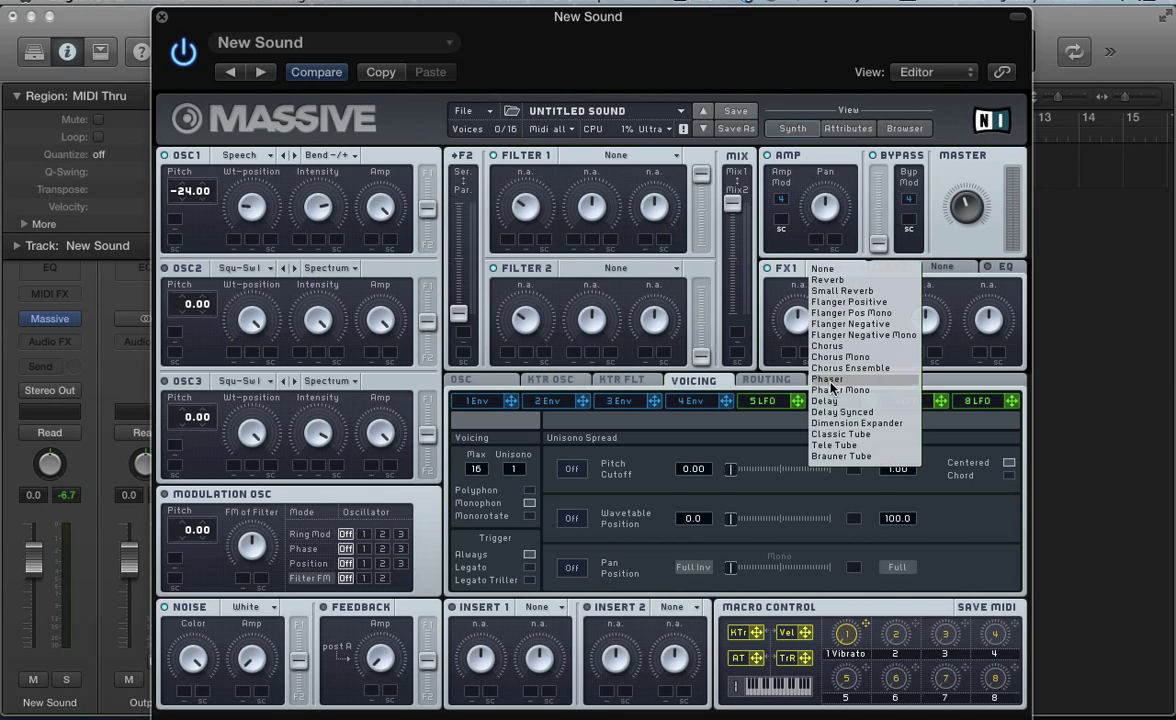
click(835, 437)
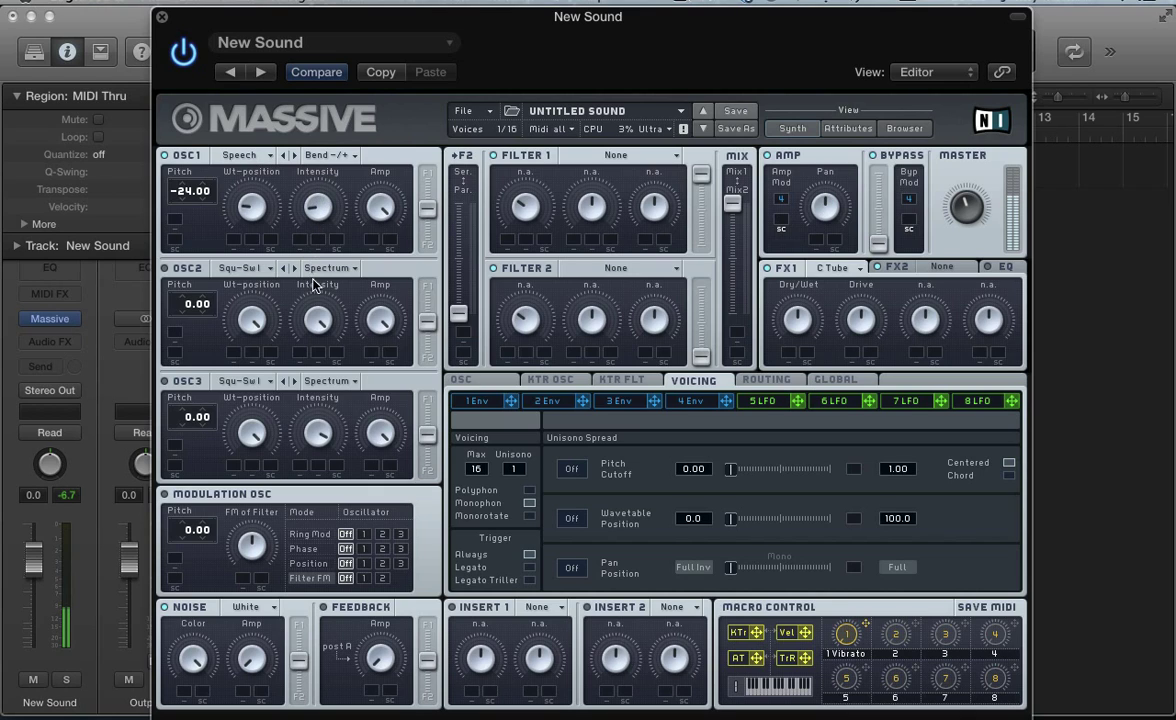
drag(248, 213, 262, 207)
Load the Modern Talking wavetable on OSC1 and adjust its wavetable position.
click(240, 155)
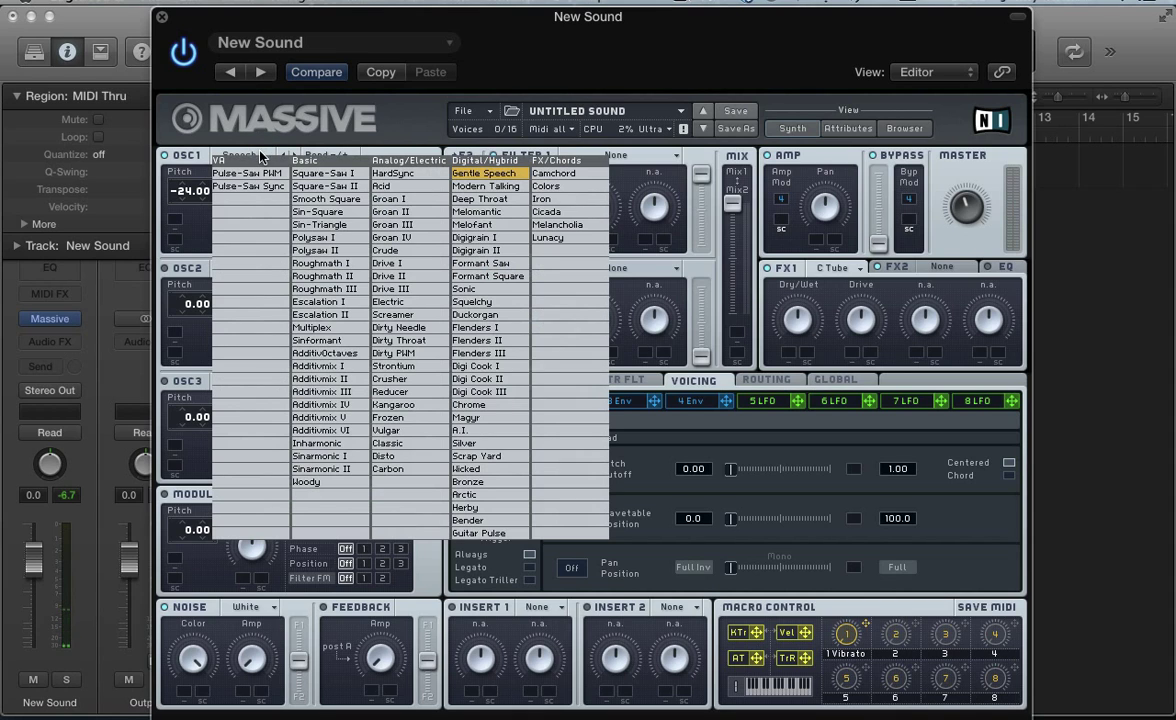
click(478, 187)
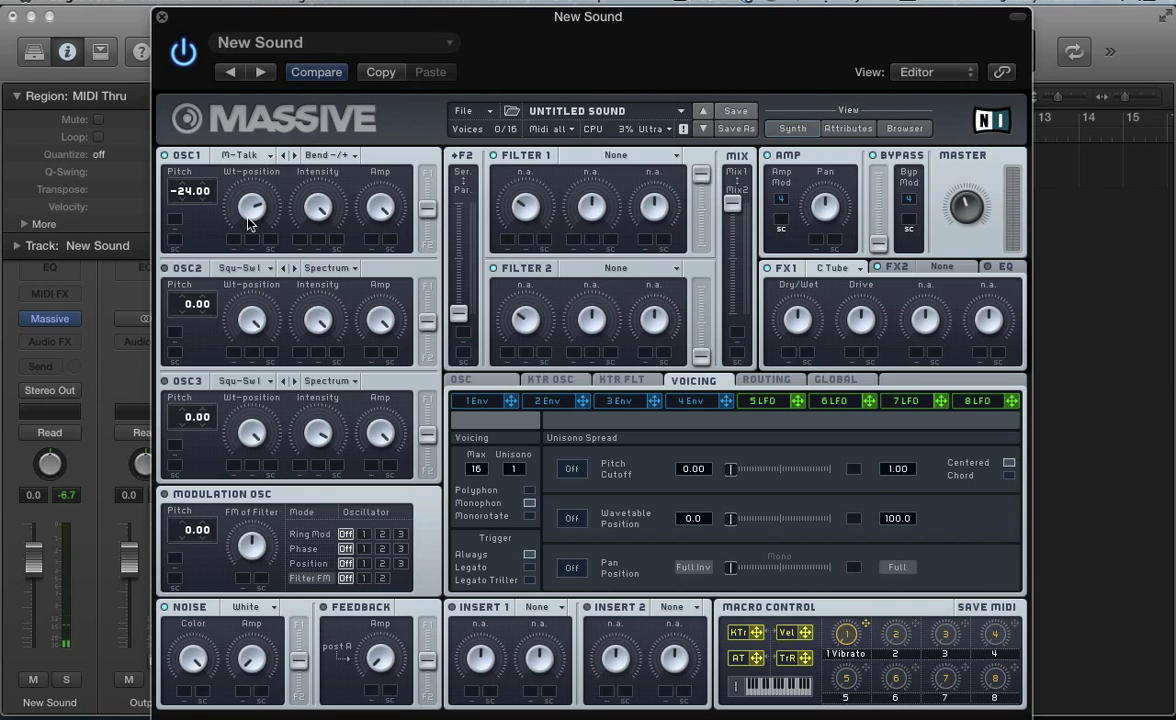
drag(248, 224, 252, 212)
Set OSC1's wavetable mode back to Spectrum, sweep the position, and reopen the wavetable list.
click(310, 157)
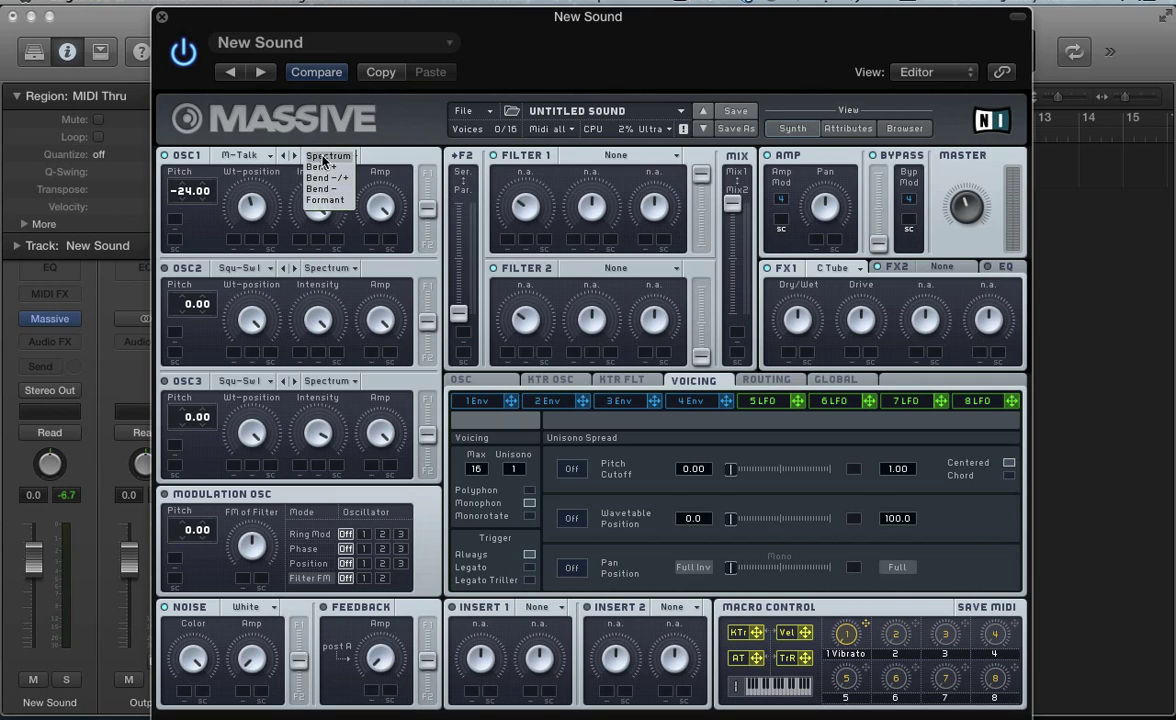
click(306, 146)
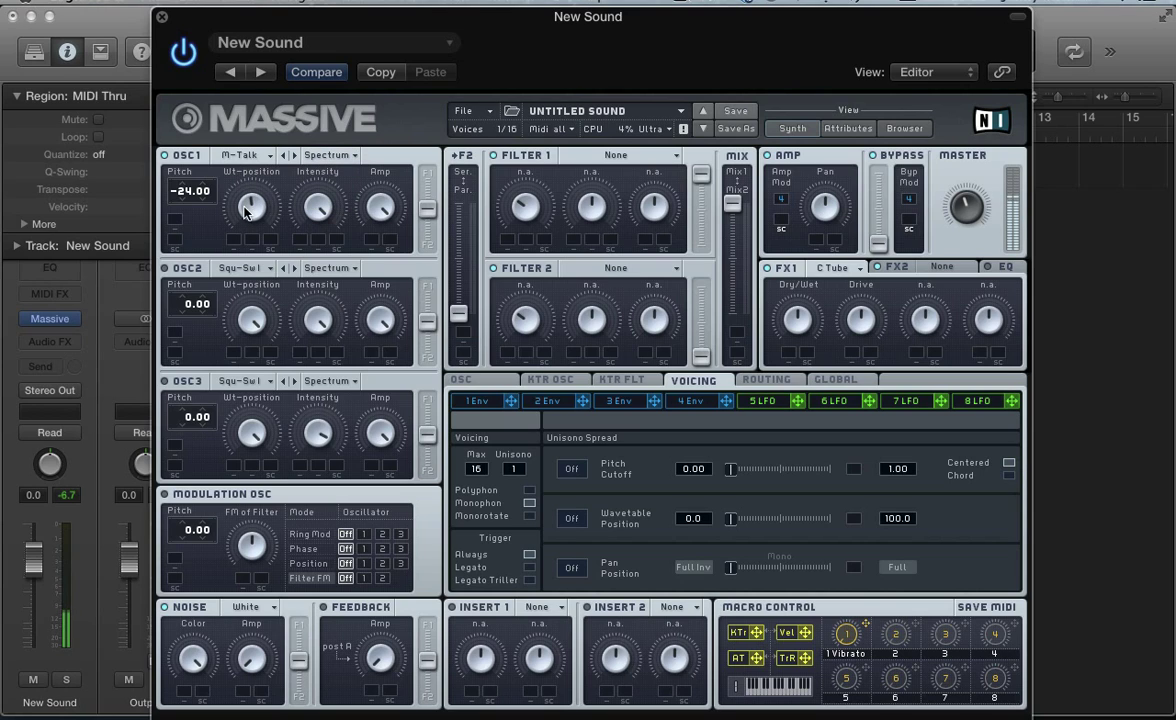
drag(246, 208, 250, 255)
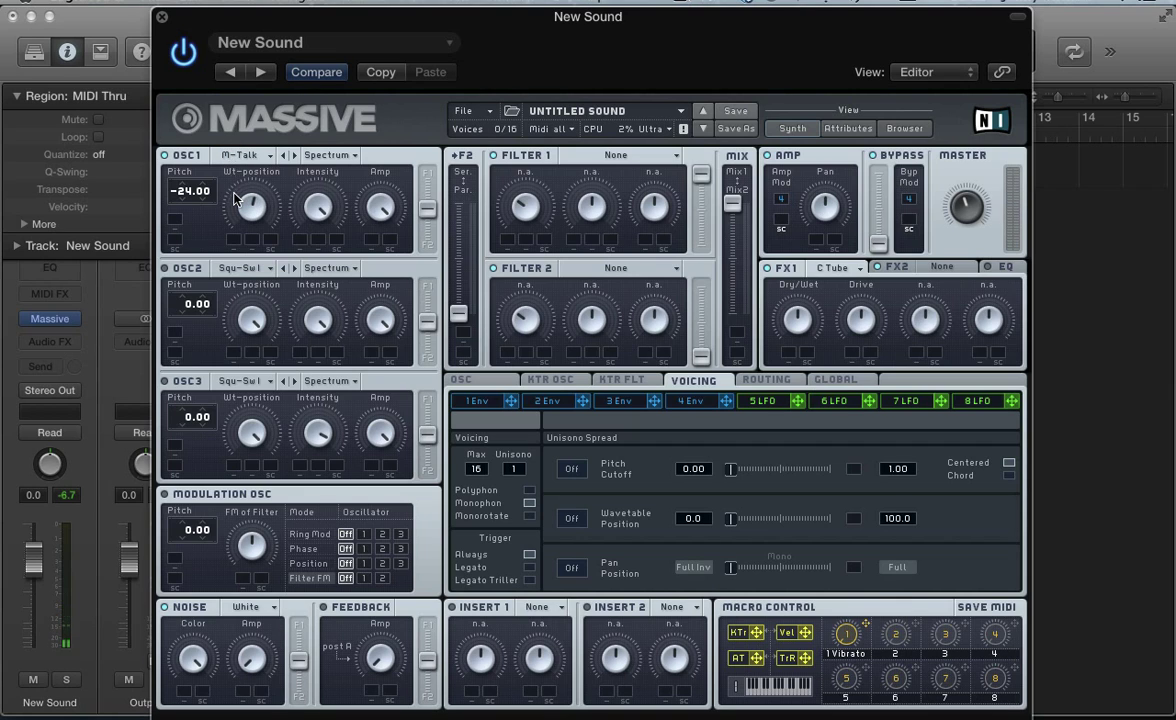
click(239, 160)
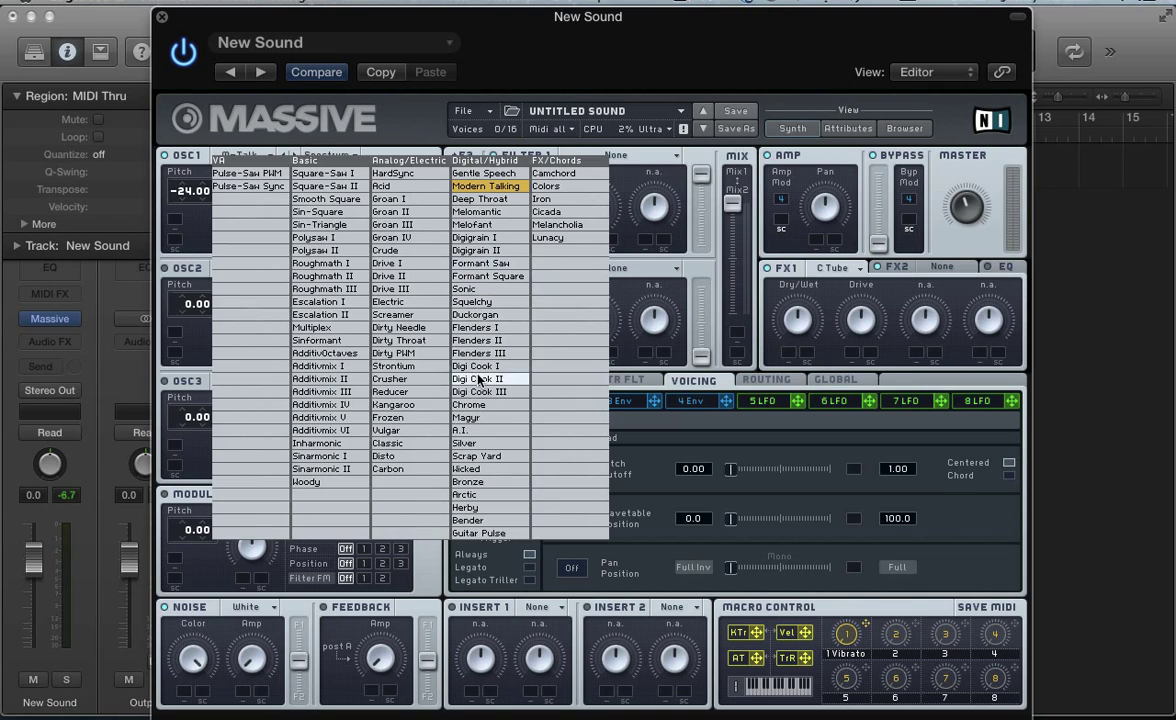
Load Flenders on OSC1 at 0.00 pitch, set FX1 to None, and step the wavetable to Flend II.
click(476, 329)
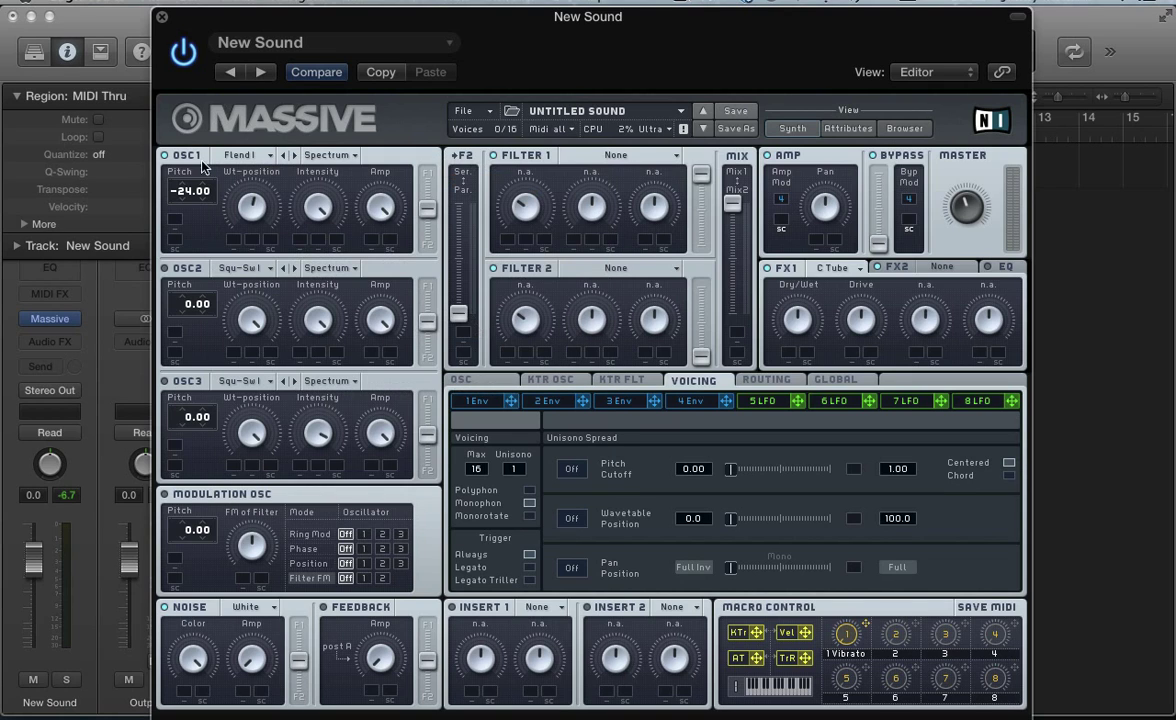
drag(187, 188, 187, 178)
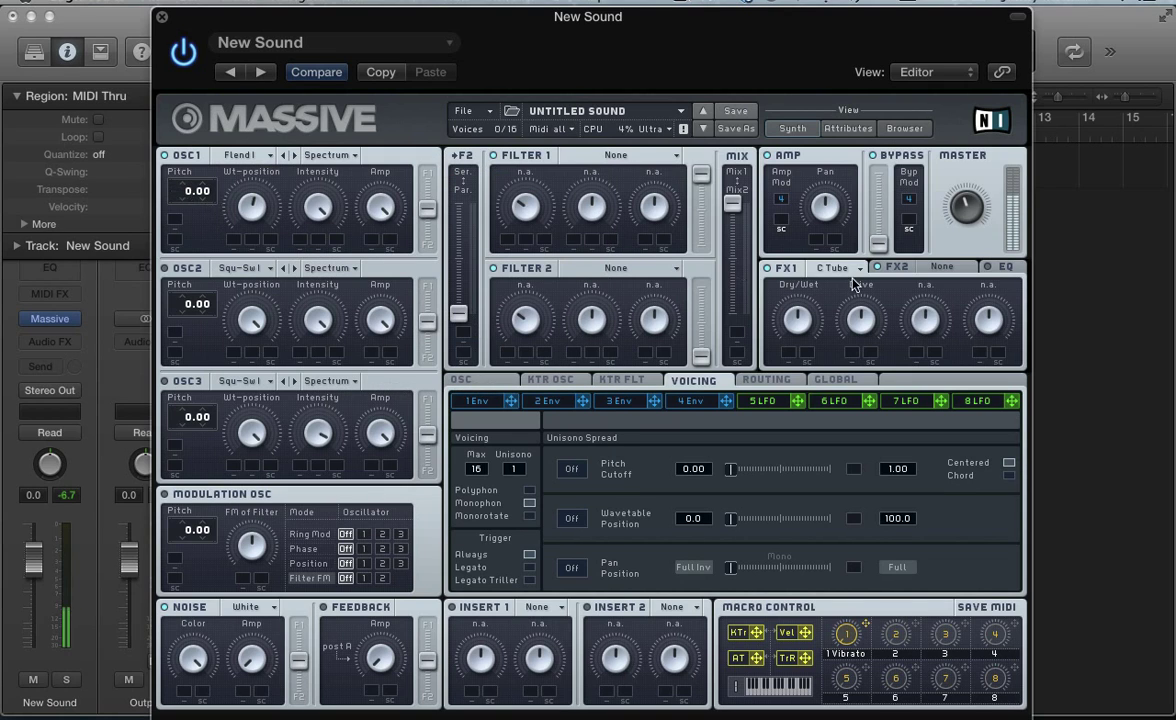
click(824, 274)
click(783, 272)
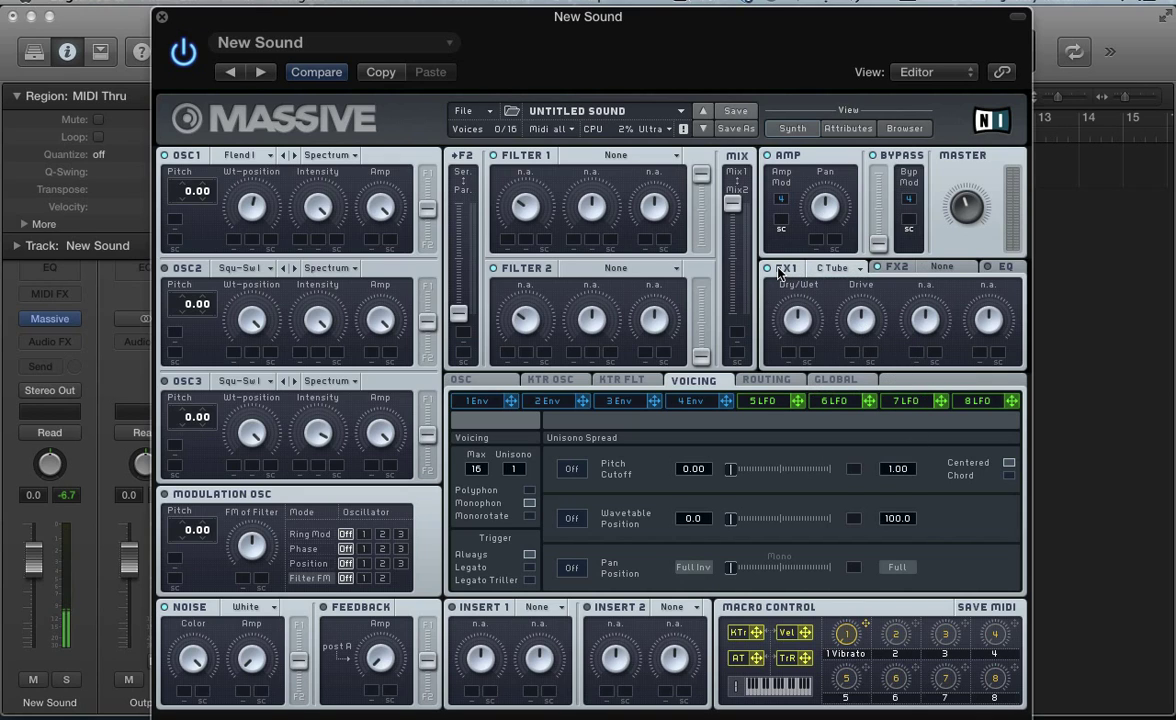
click(830, 268)
click(822, 266)
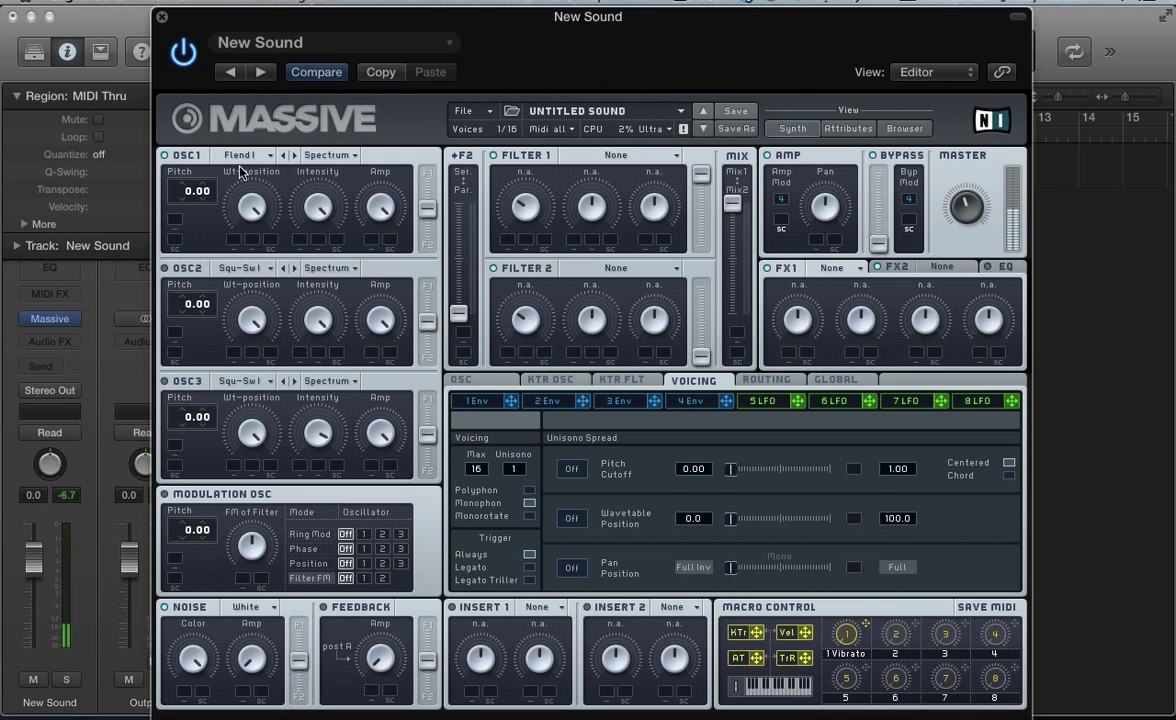
click(285, 157)
click(284, 155)
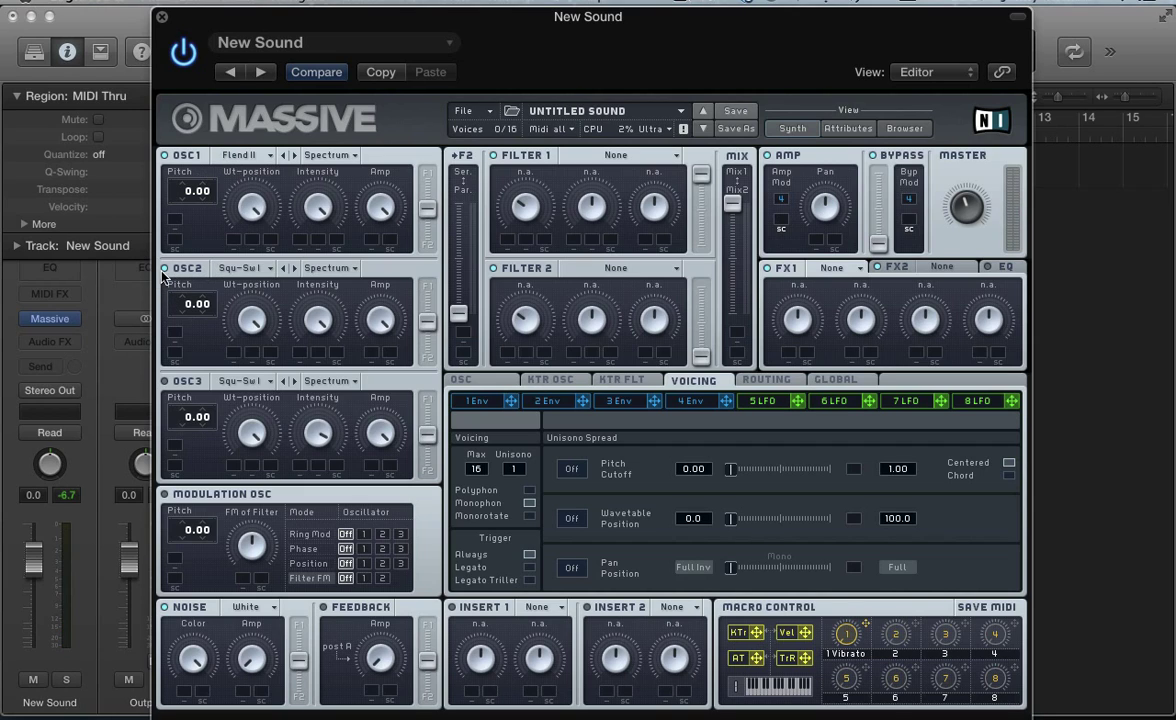
Give OSC2 the Smooth Square wavetable and raise its amp level.
click(258, 272)
click(295, 291)
drag(380, 318, 381, 379)
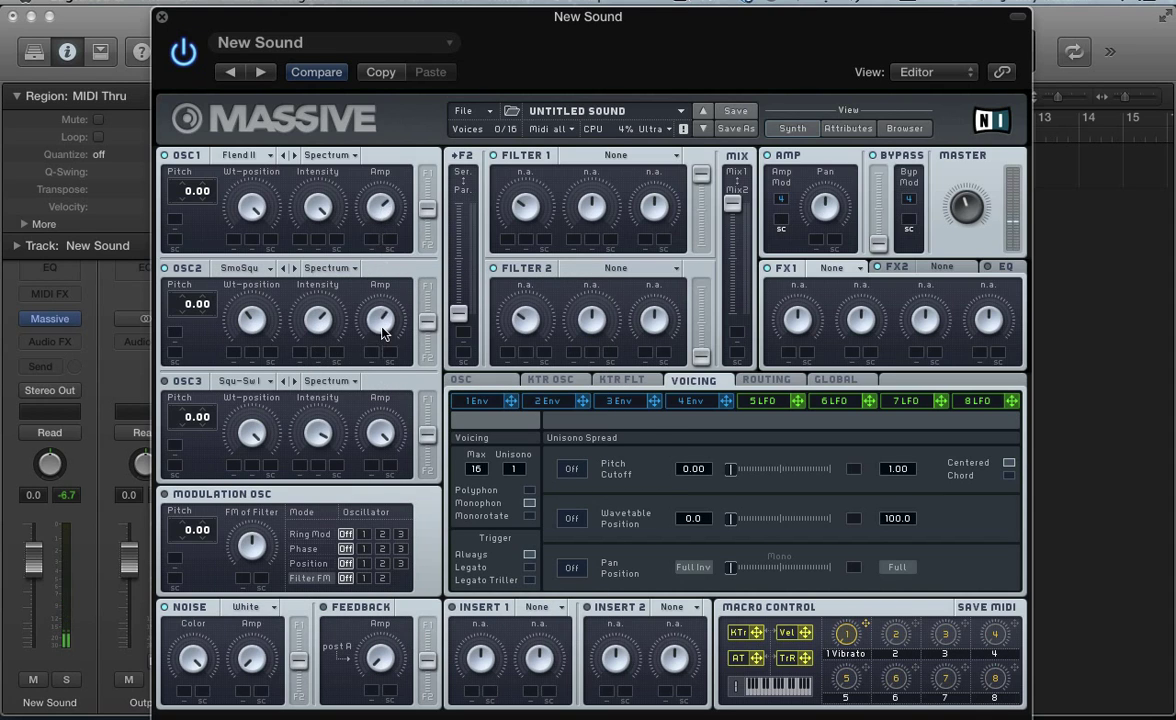
Give OSC3 the SmoSqu wavetable and tune its pitch up to 19.00.
click(255, 388)
click(290, 378)
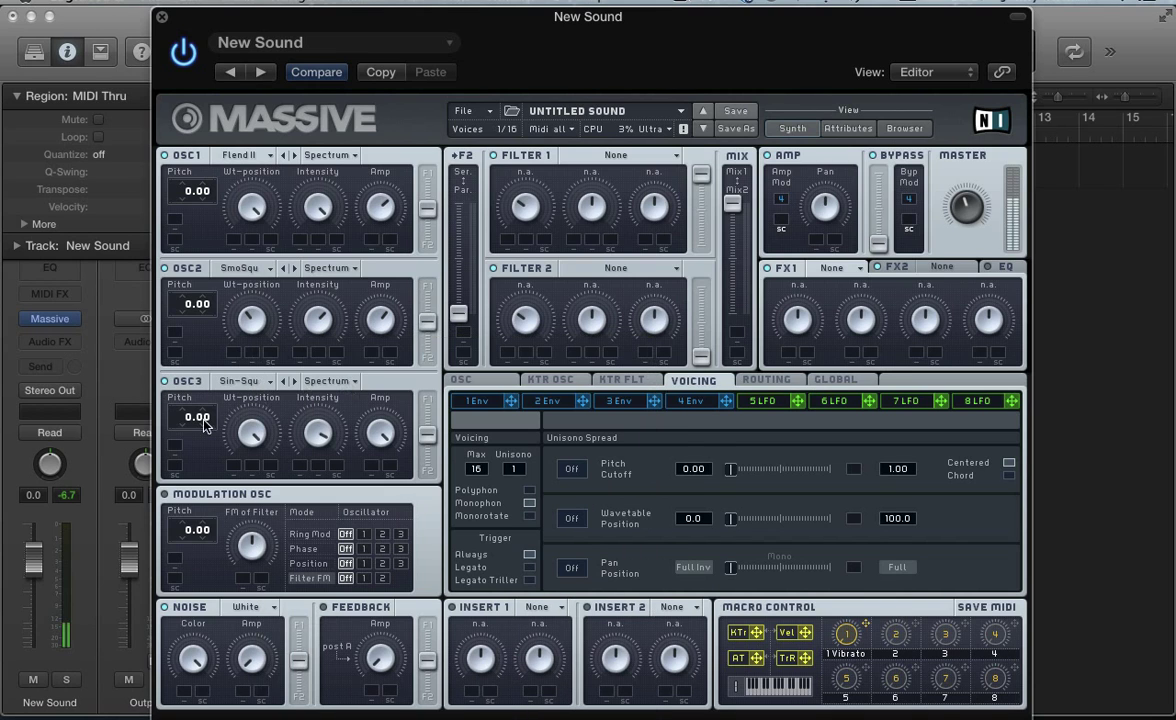
scroll(240, 381, down, 1)
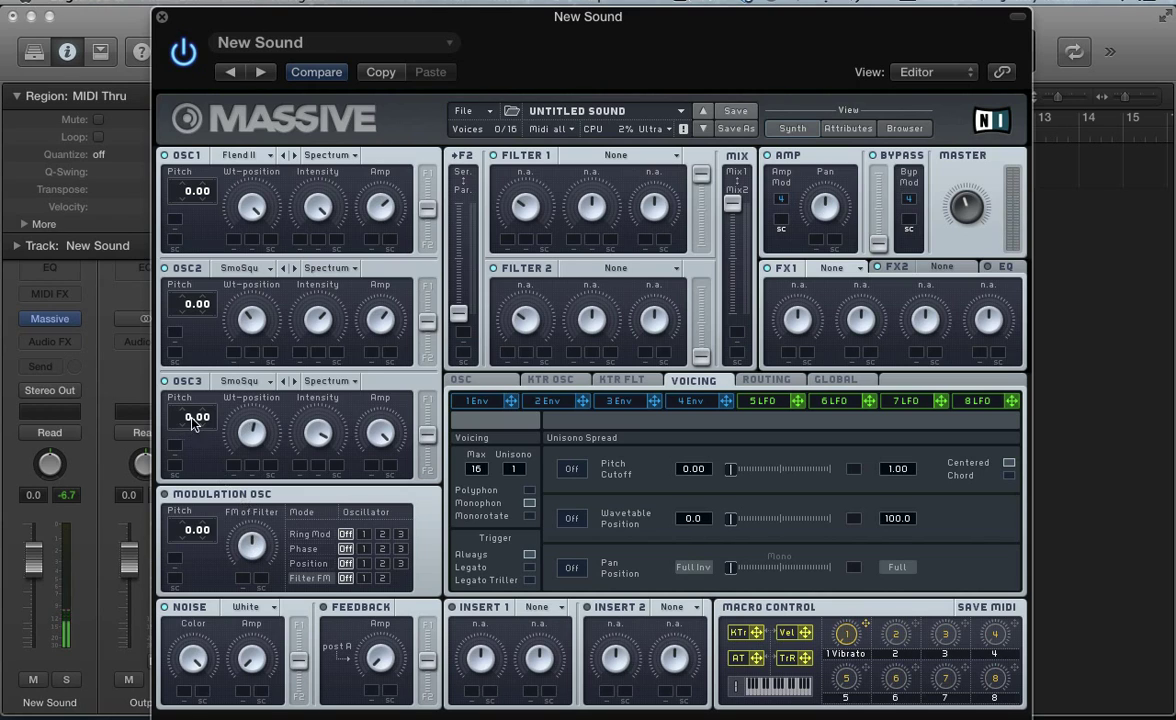
drag(192, 424, 204, 412)
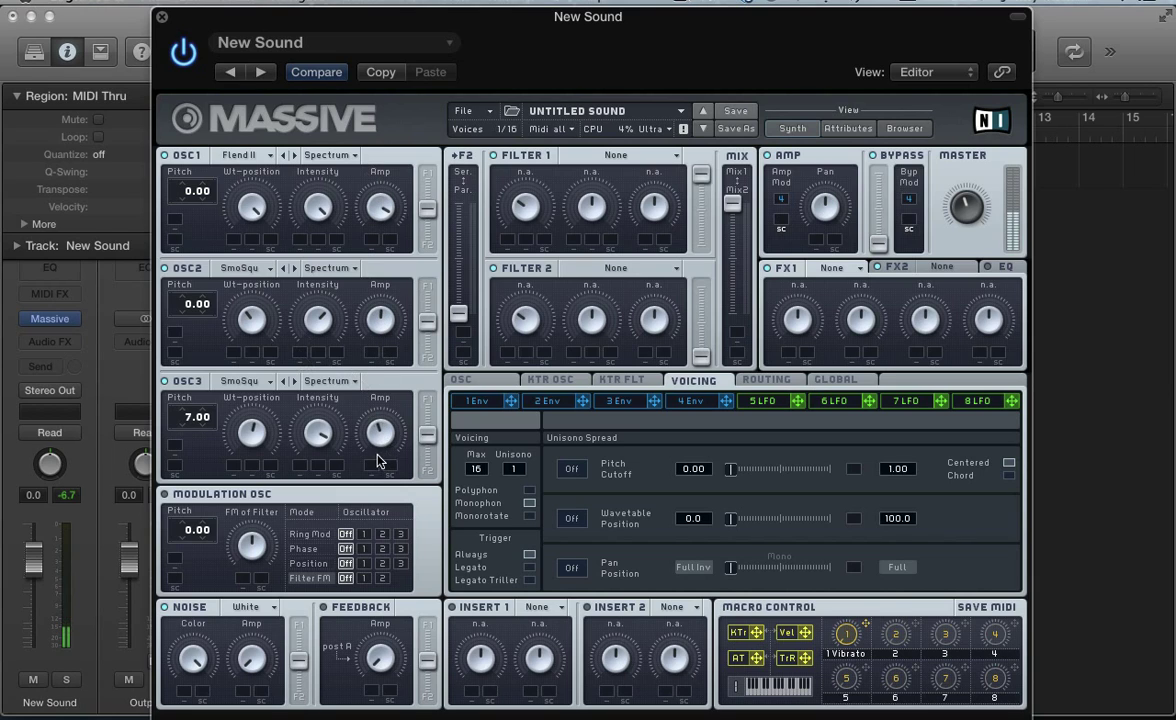
mouse_move(180, 429)
mouse_down()
mouse_move(173, 386)
mouse_move(195, 418)
mouse_up()
Switch voicing to polyphonic and set Filter 1 to Lowpass 4.
click(529, 490)
click(484, 401)
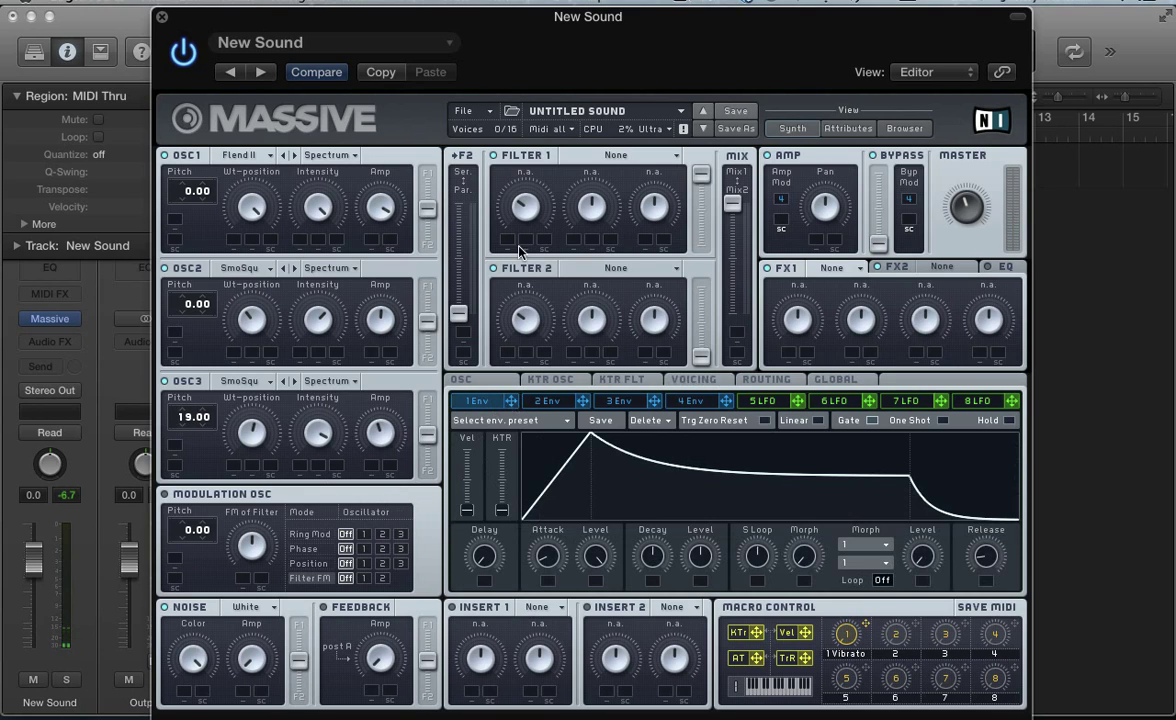
click(597, 157)
click(588, 166)
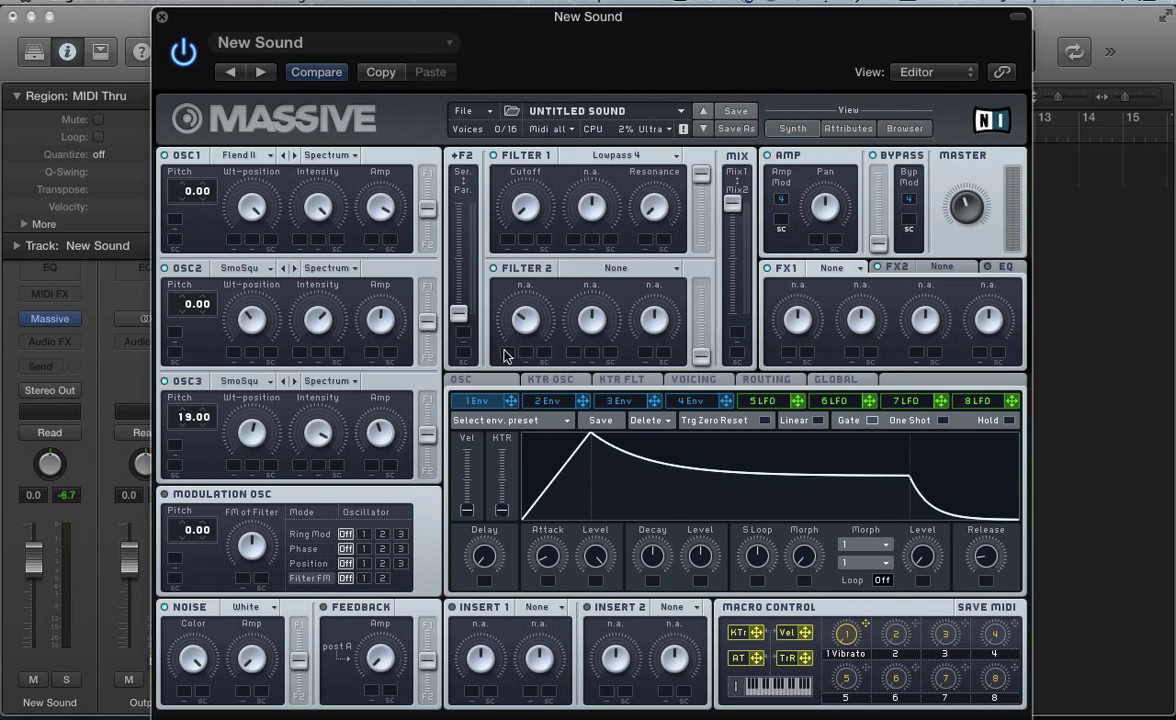
Route envelope 1 to the filter cutoff, drop its sustain level to zero, and lengthen its attack.
drag(511, 401, 507, 239)
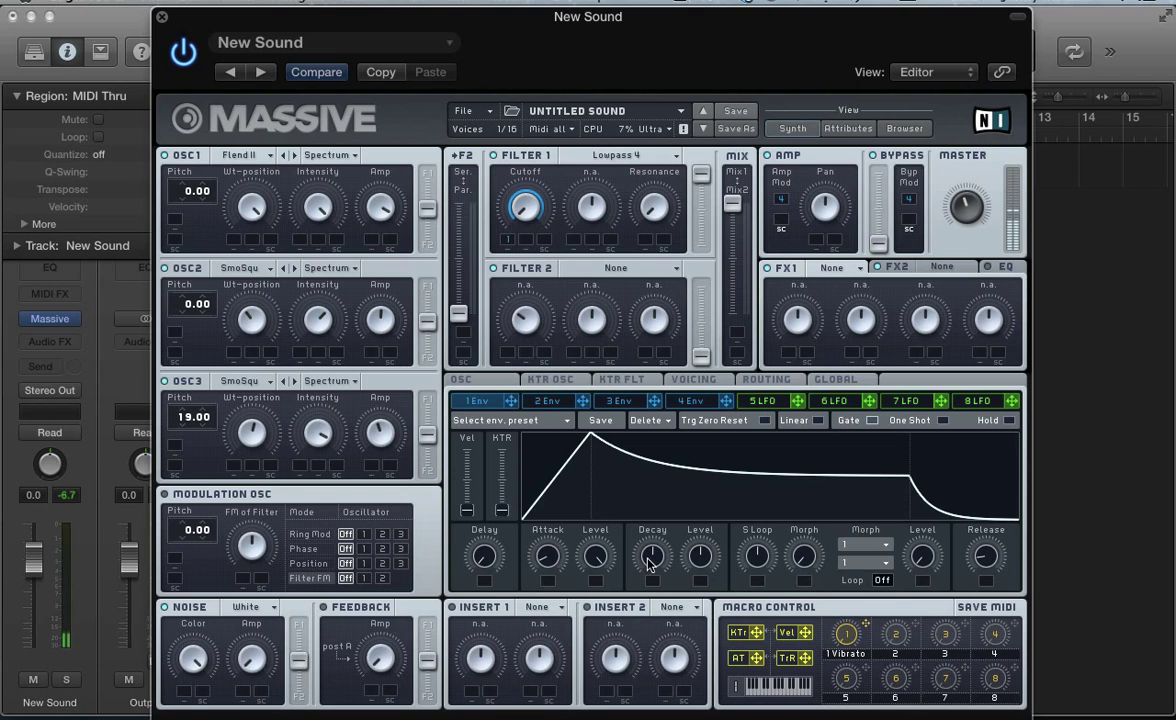
drag(700, 556, 697, 682)
drag(545, 558, 542, 564)
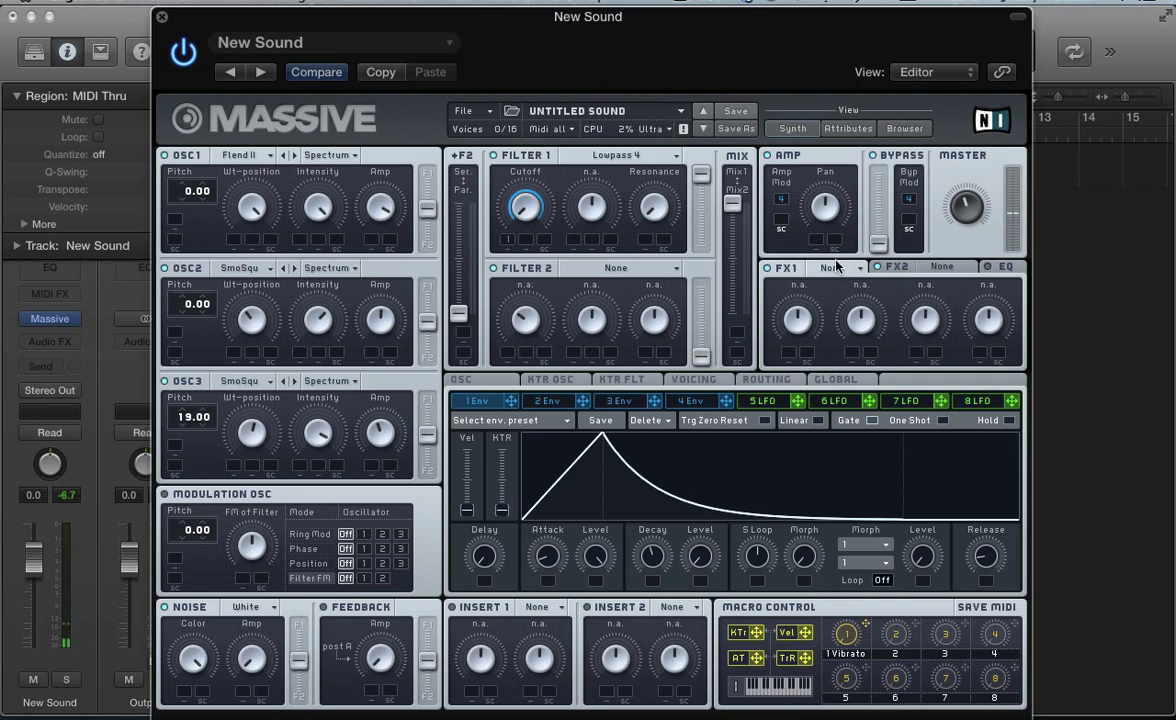
Set FX1 to Delay Synced (Delay S) and FX2 to Reverb, then show the delay knobs.
click(832, 268)
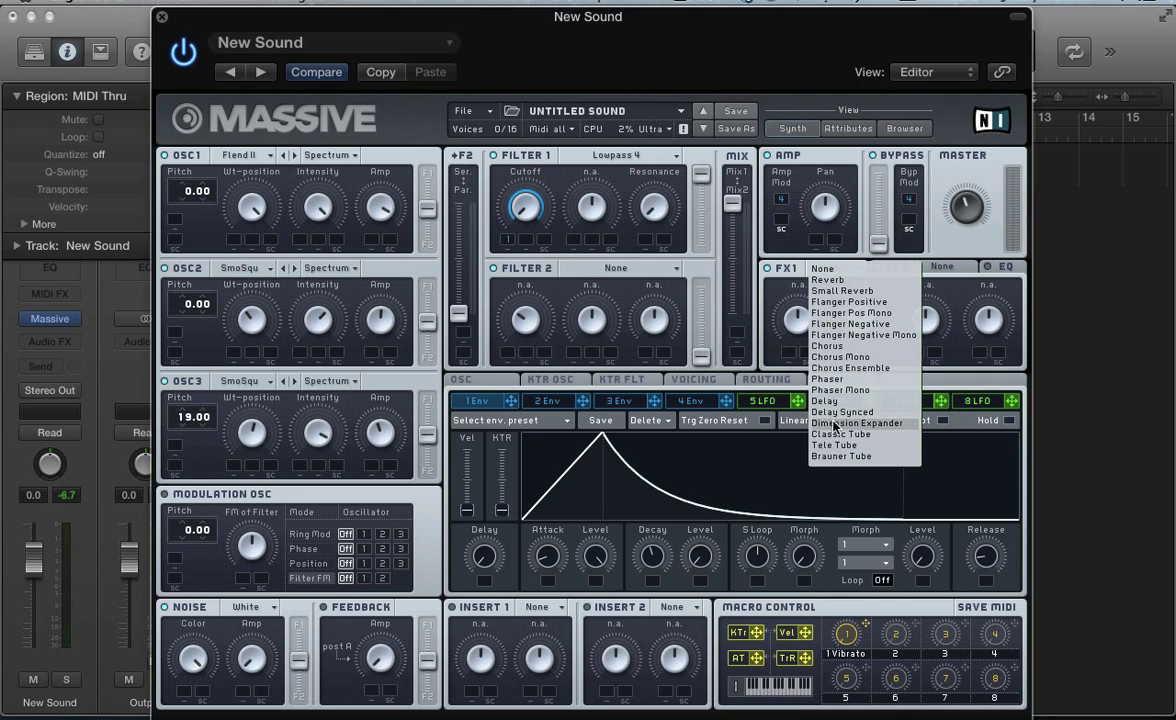
click(830, 412)
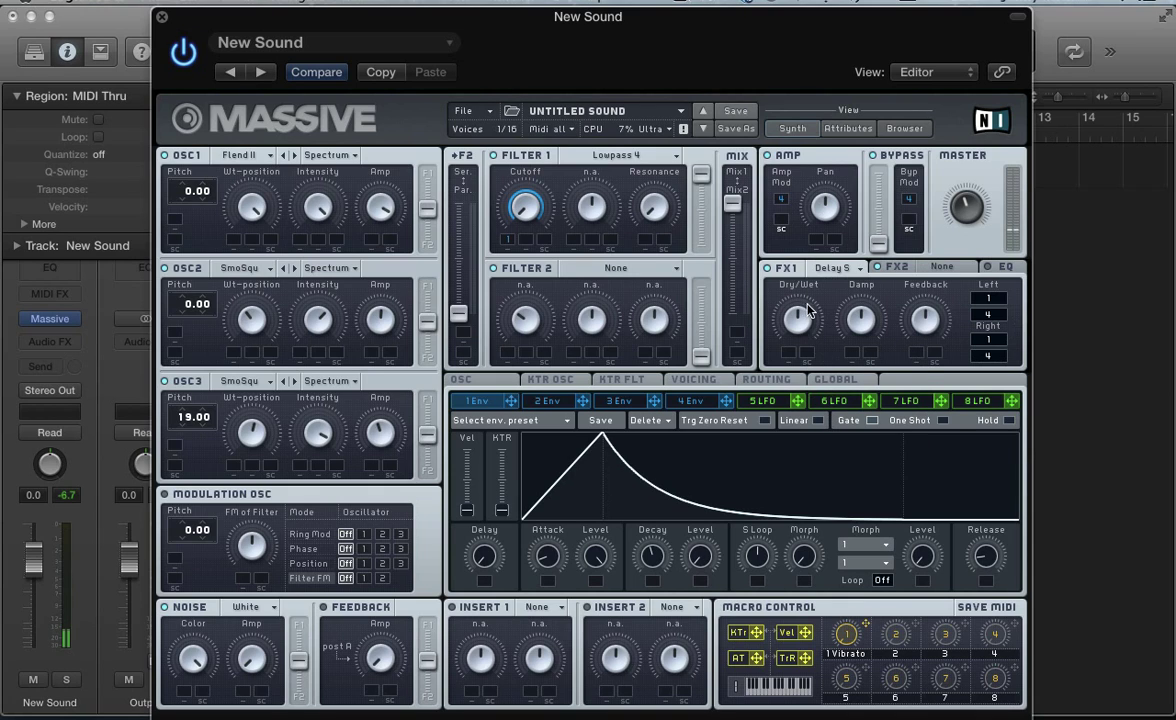
click(896, 267)
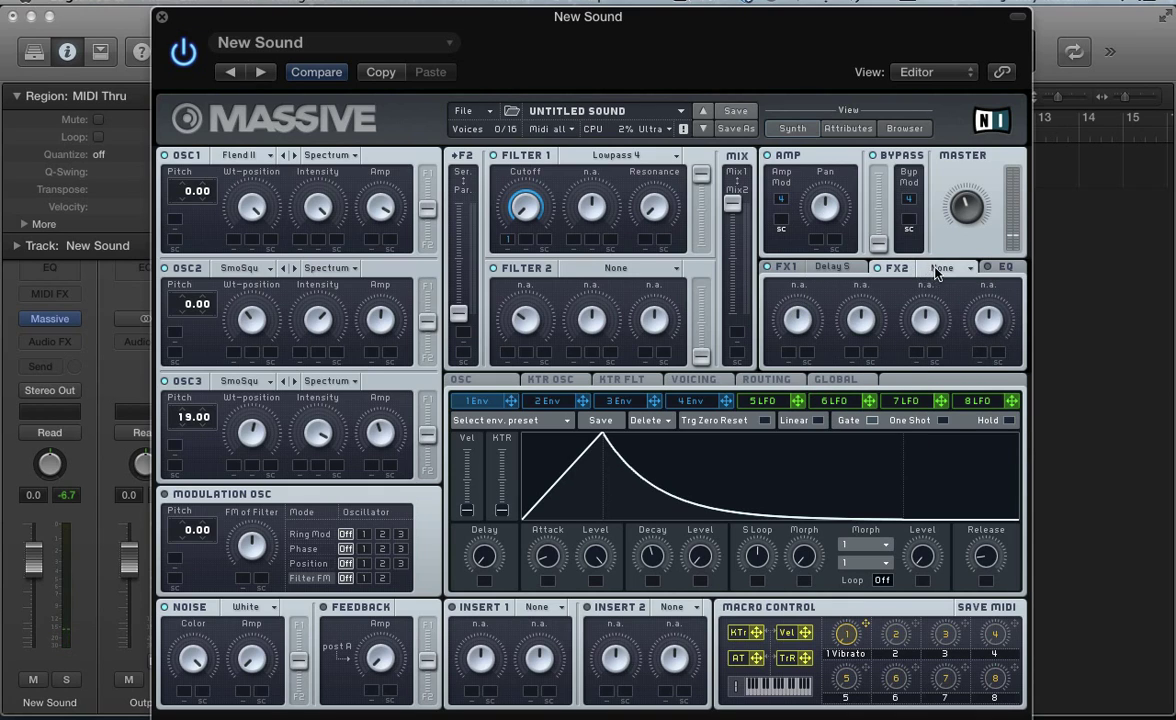
click(941, 267)
click(926, 281)
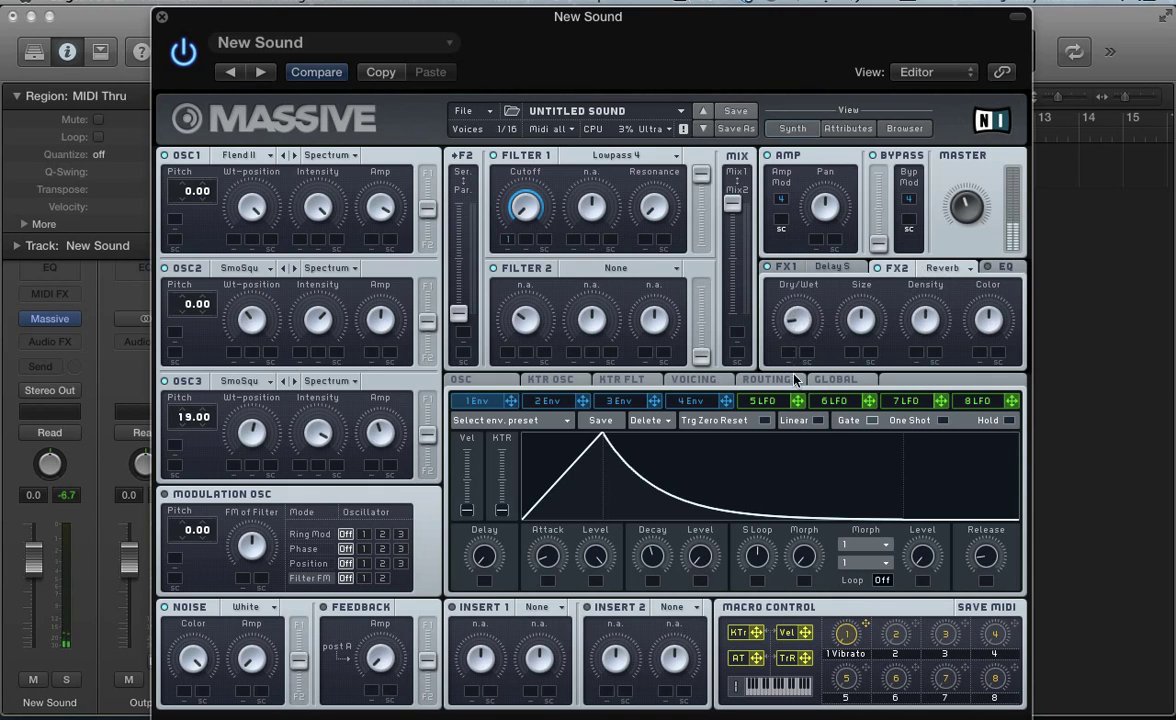
click(786, 267)
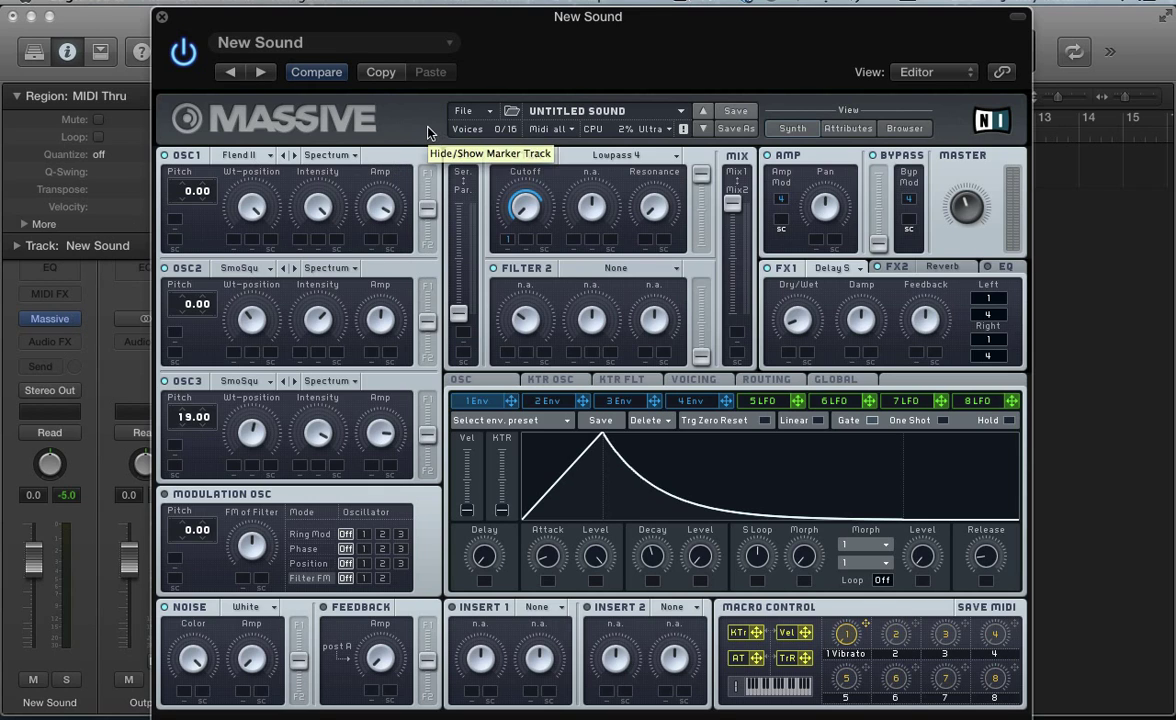
Create a new sound, load the Scrap Yard wavetable on OSC1, and drop its pitch to -24.00.
click(465, 113)
click(470, 113)
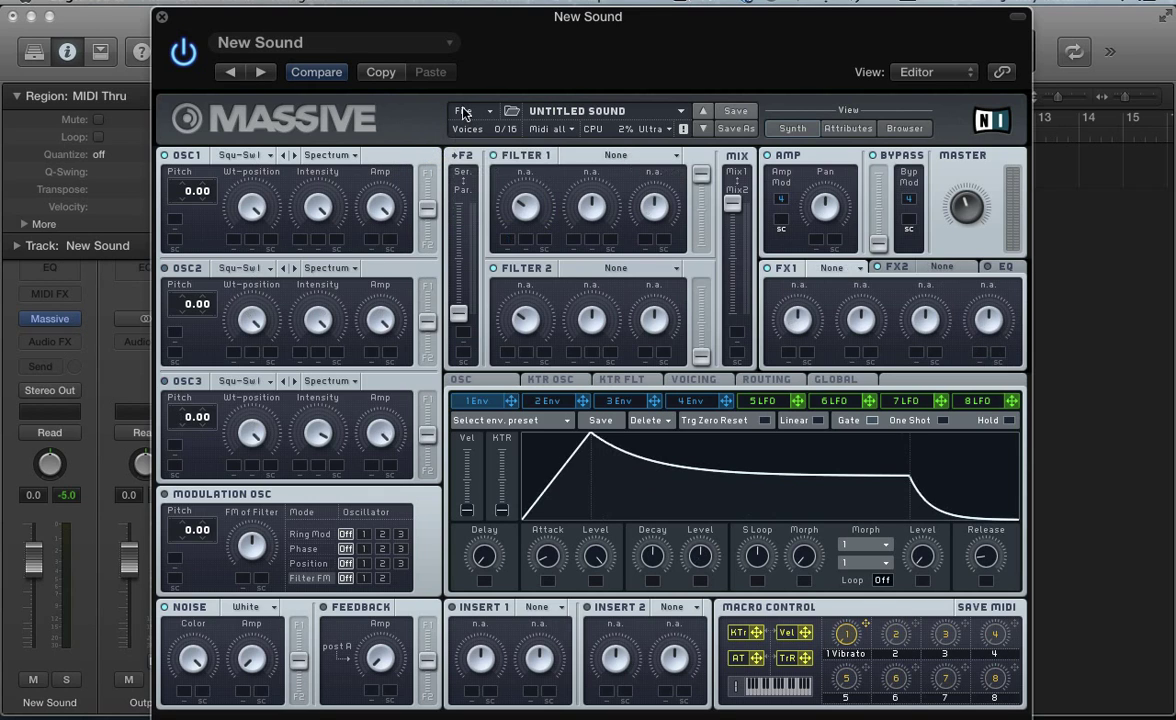
click(238, 155)
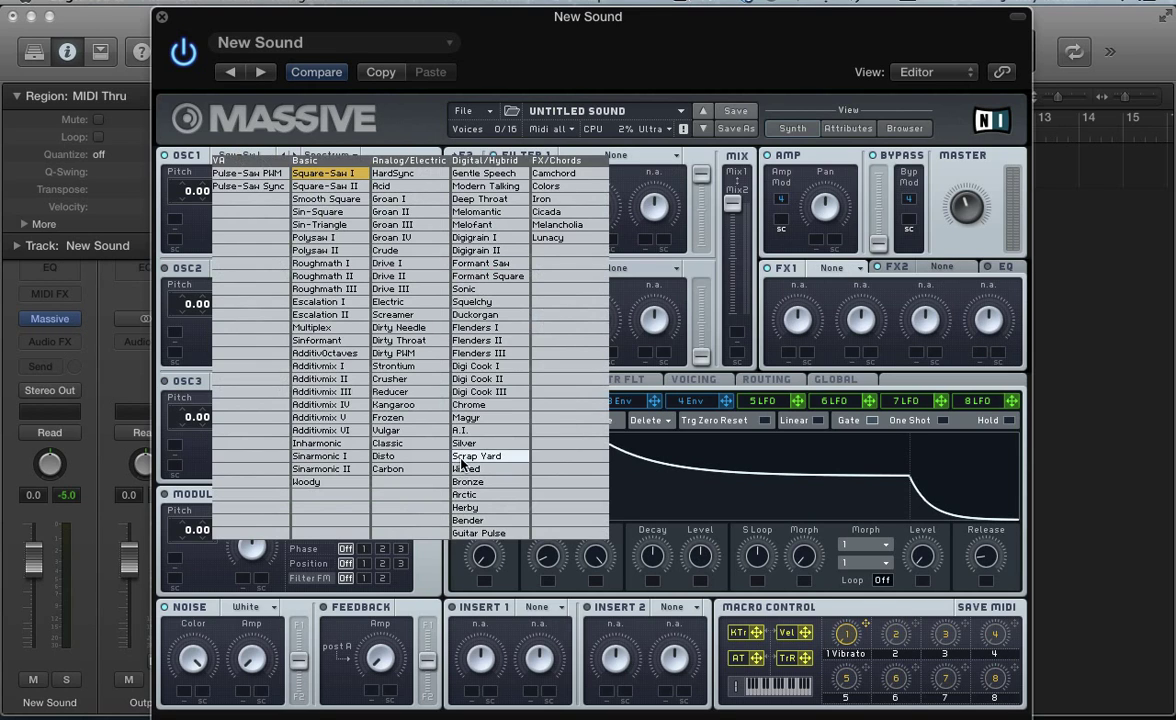
click(462, 457)
drag(246, 208, 214, 250)
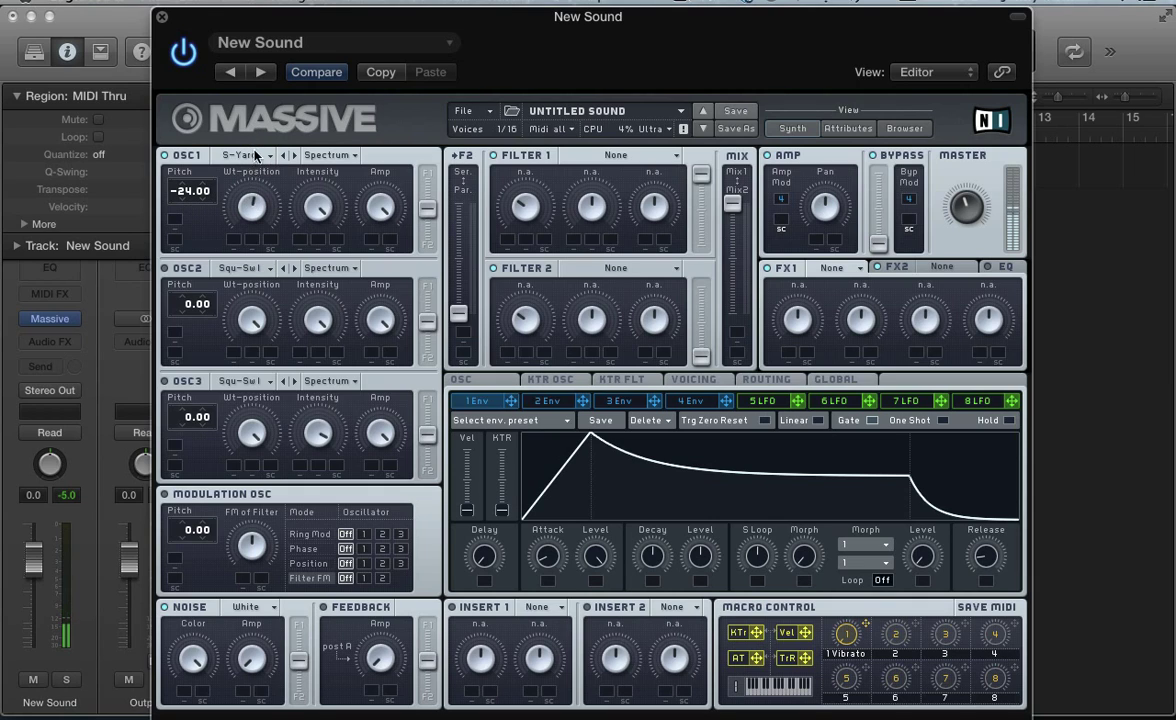
Put OSC1 on Duckorgan in Bend -/+ mode with a higher wavetable position, and set voicing to Monophon.
click(240, 155)
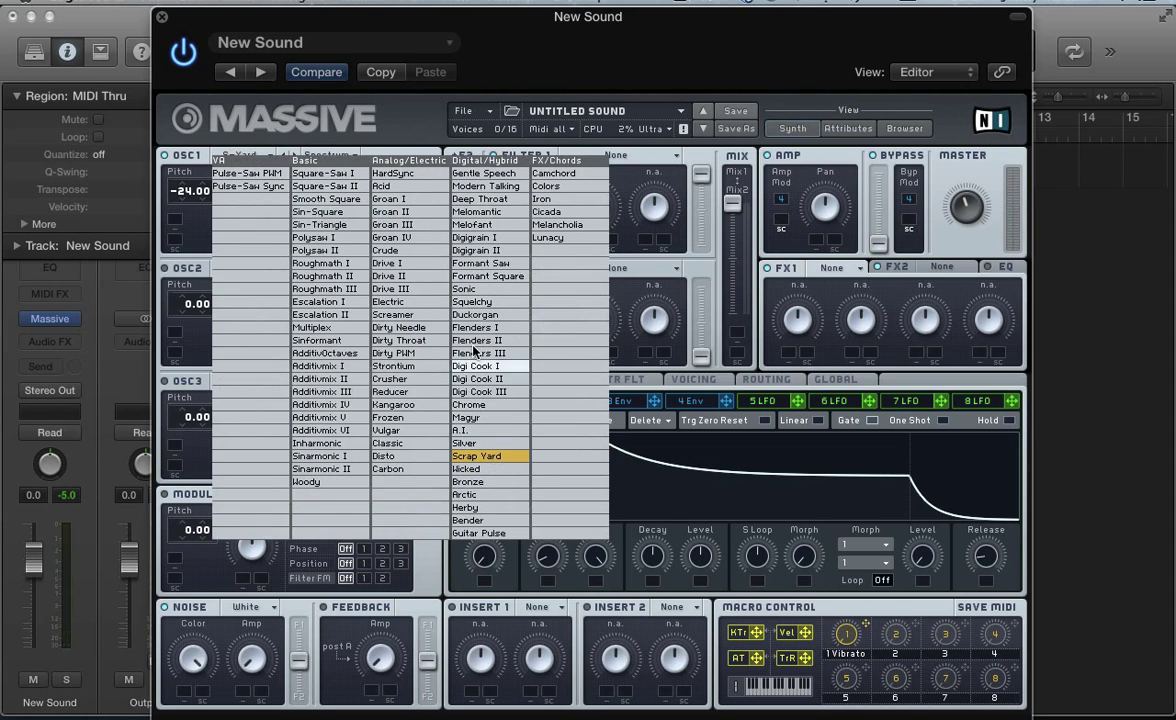
click(475, 315)
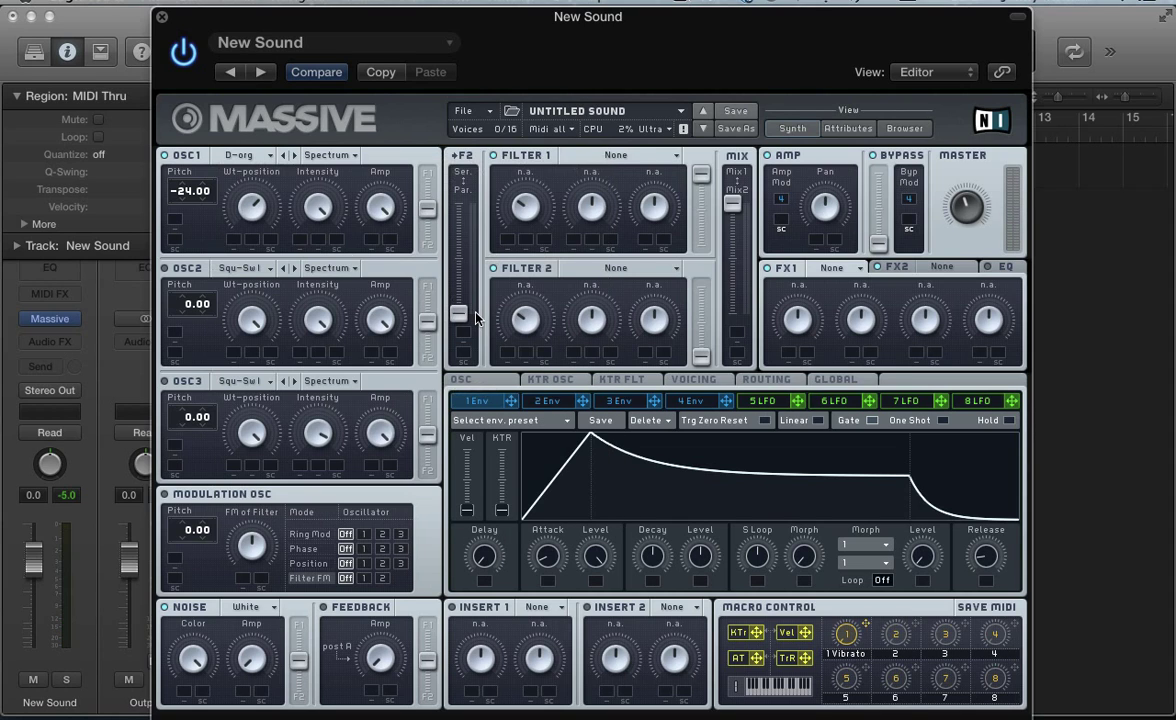
click(305, 157)
drag(250, 207, 247, 210)
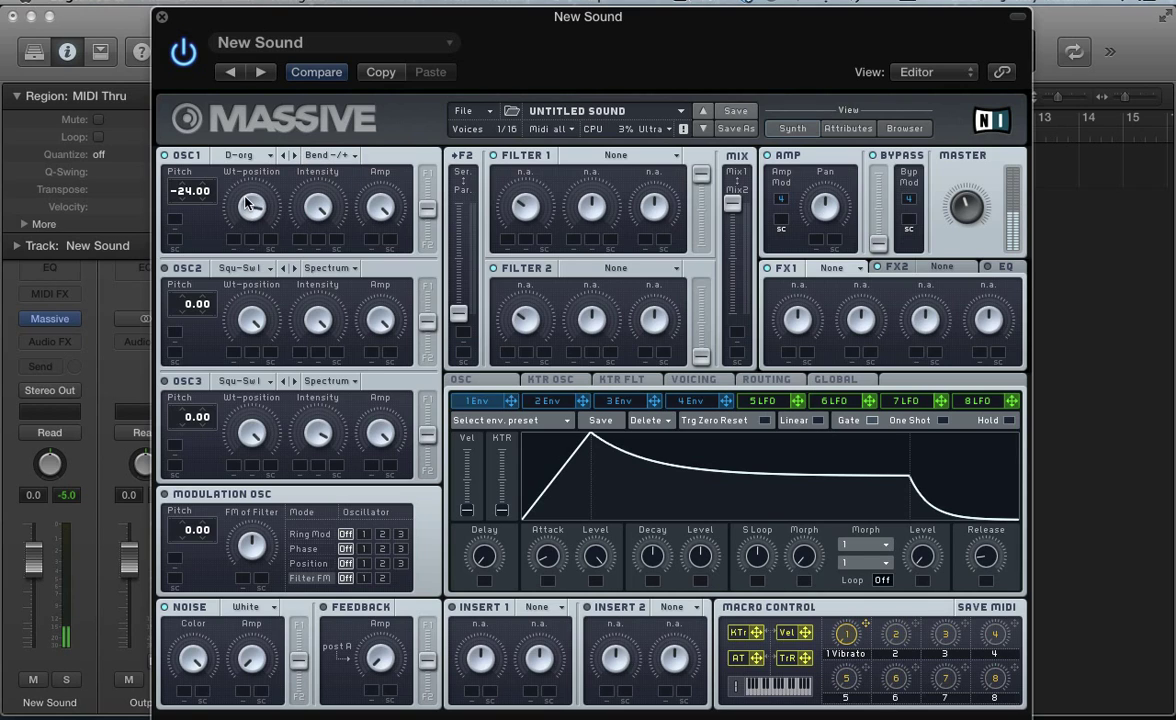
click(693, 380)
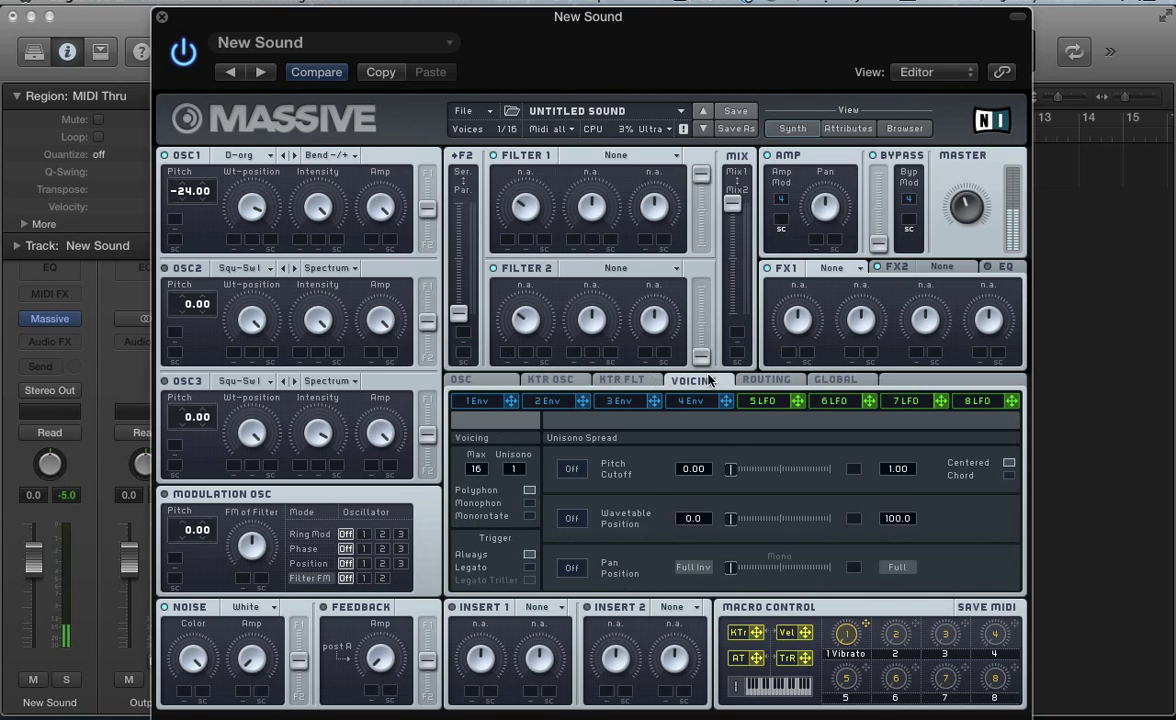
click(529, 502)
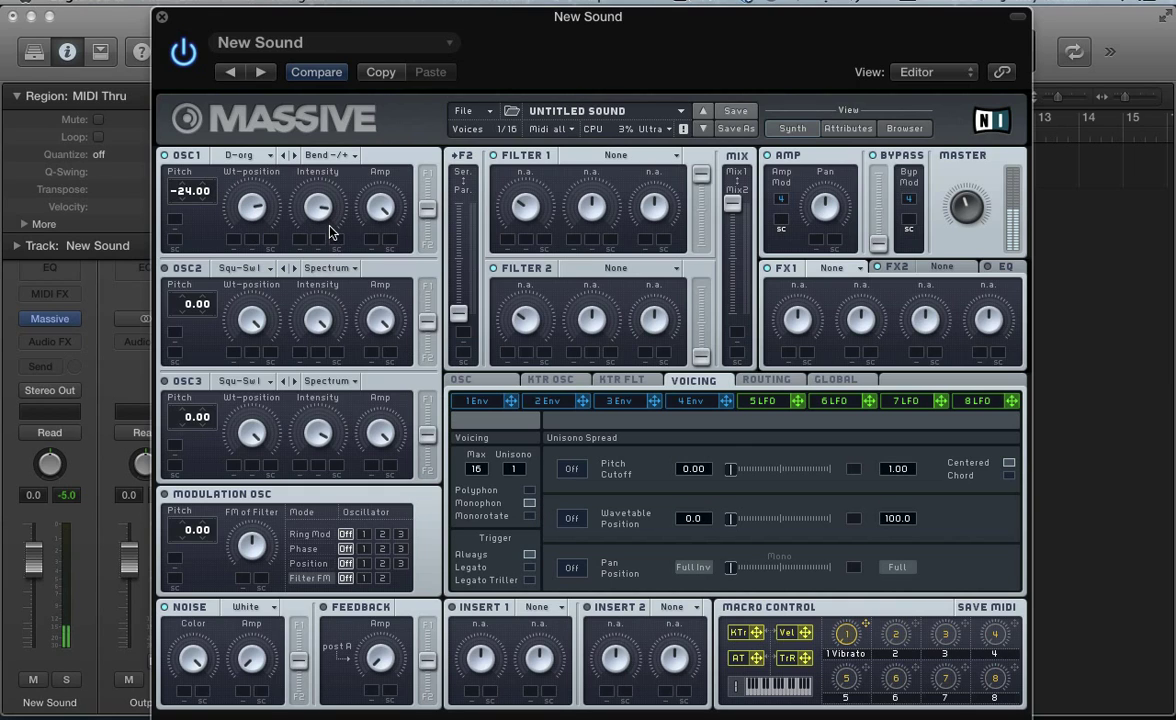
Load Classic Tube into FX1 and Chorus into FX2, with the chorus dry/wet turned down low.
click(824, 268)
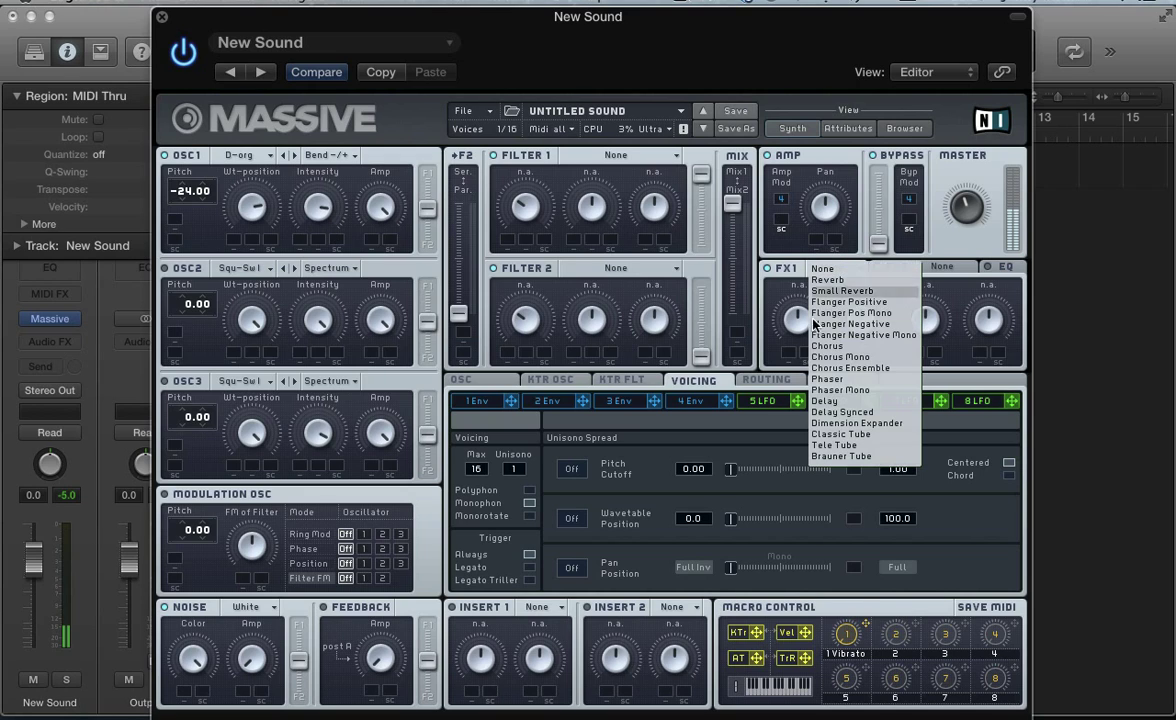
click(820, 434)
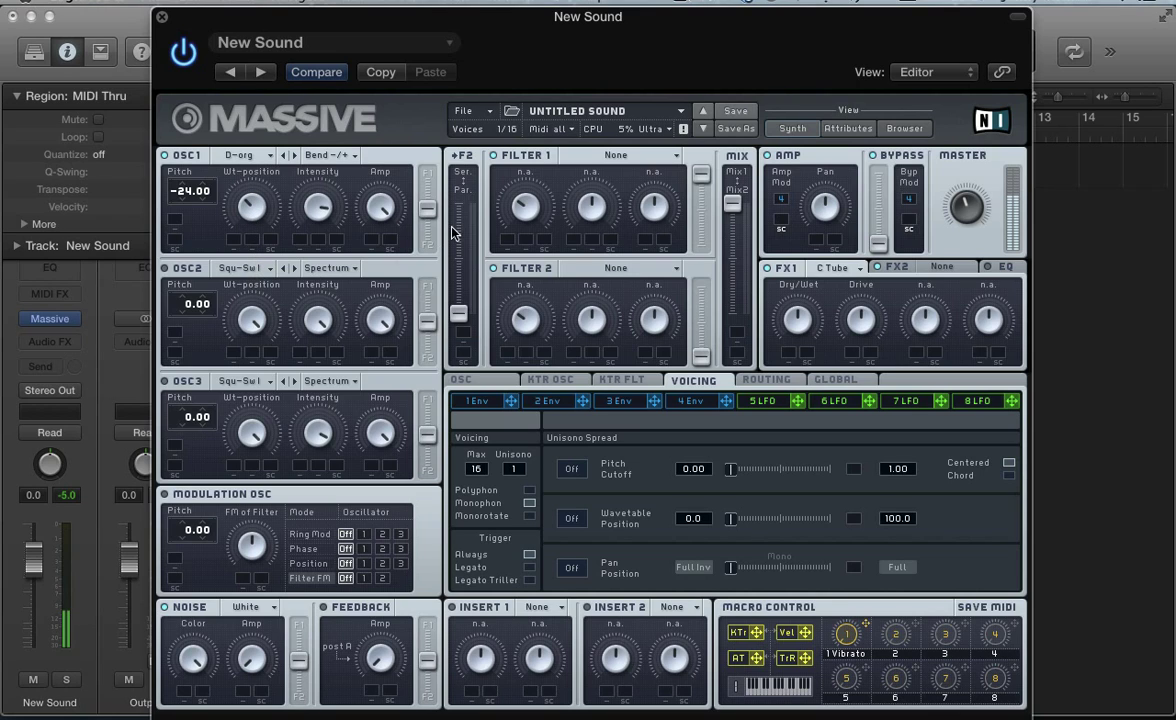
click(940, 266)
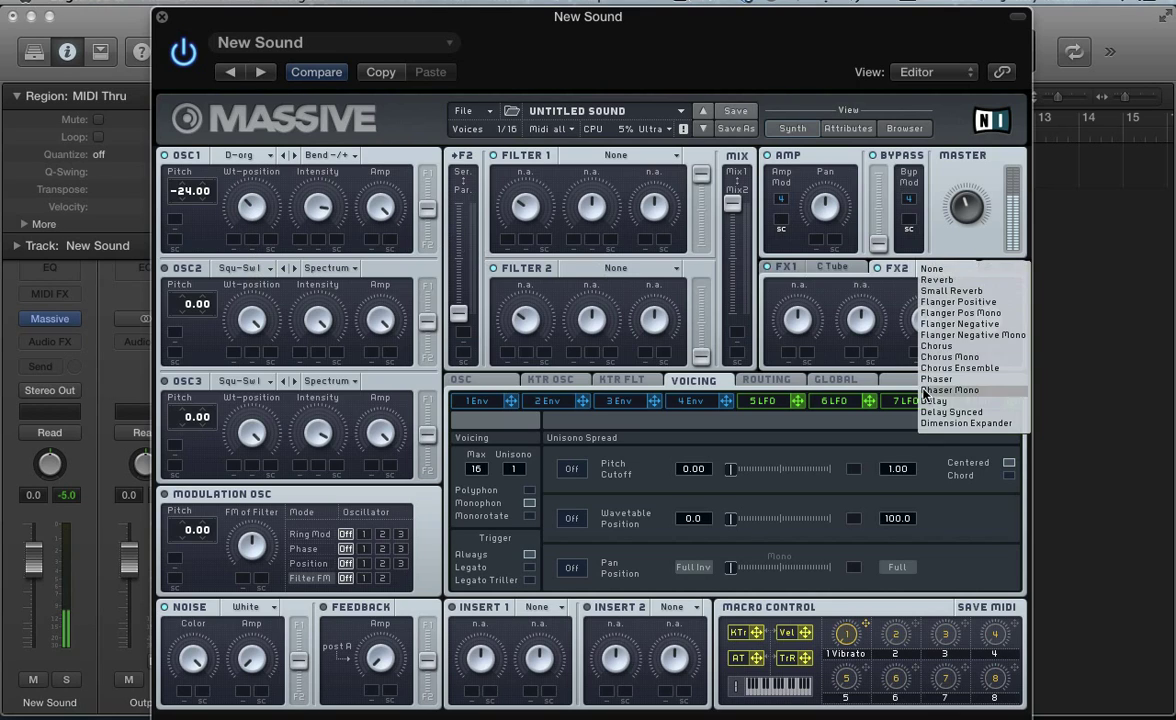
click(936, 345)
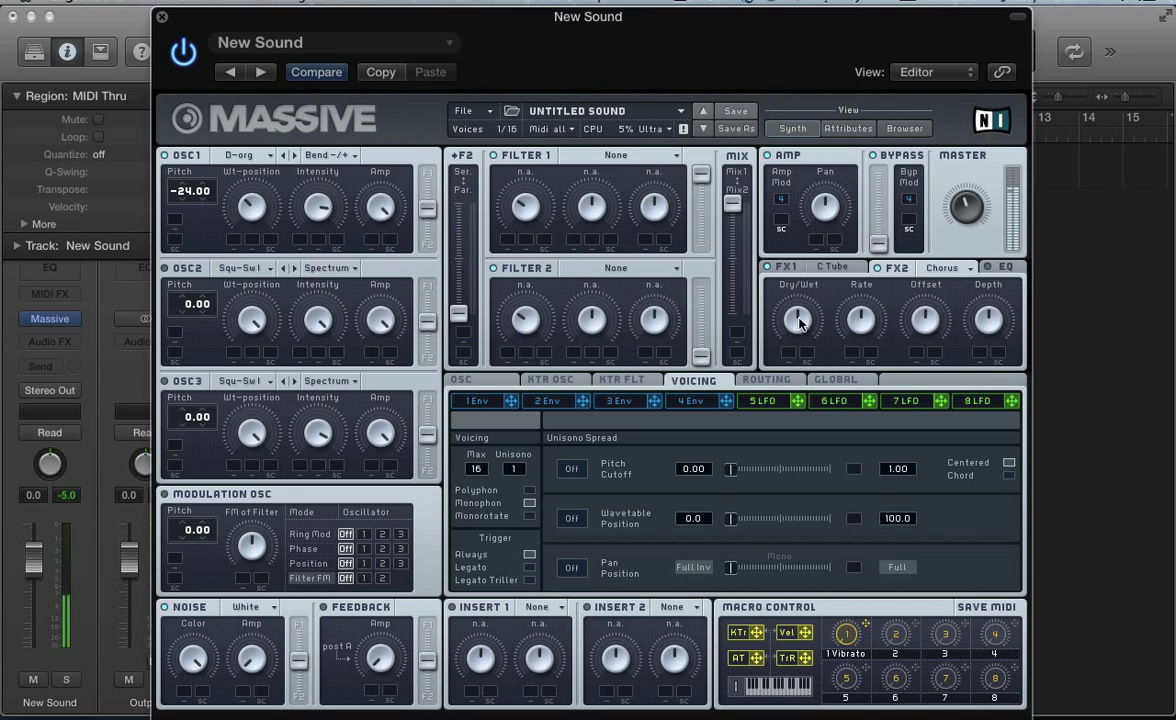
drag(800, 325, 800, 381)
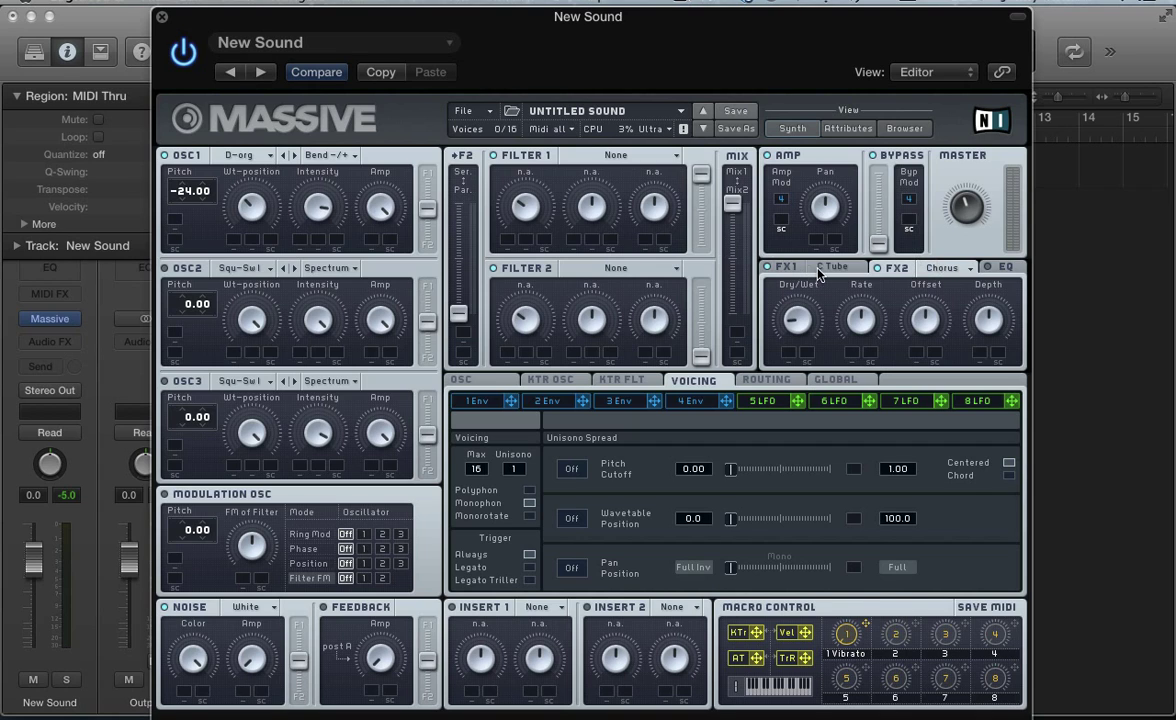
Start a new blank patch and switch oscillator 1 to the Colors wavetable.
click(786, 267)
click(466, 111)
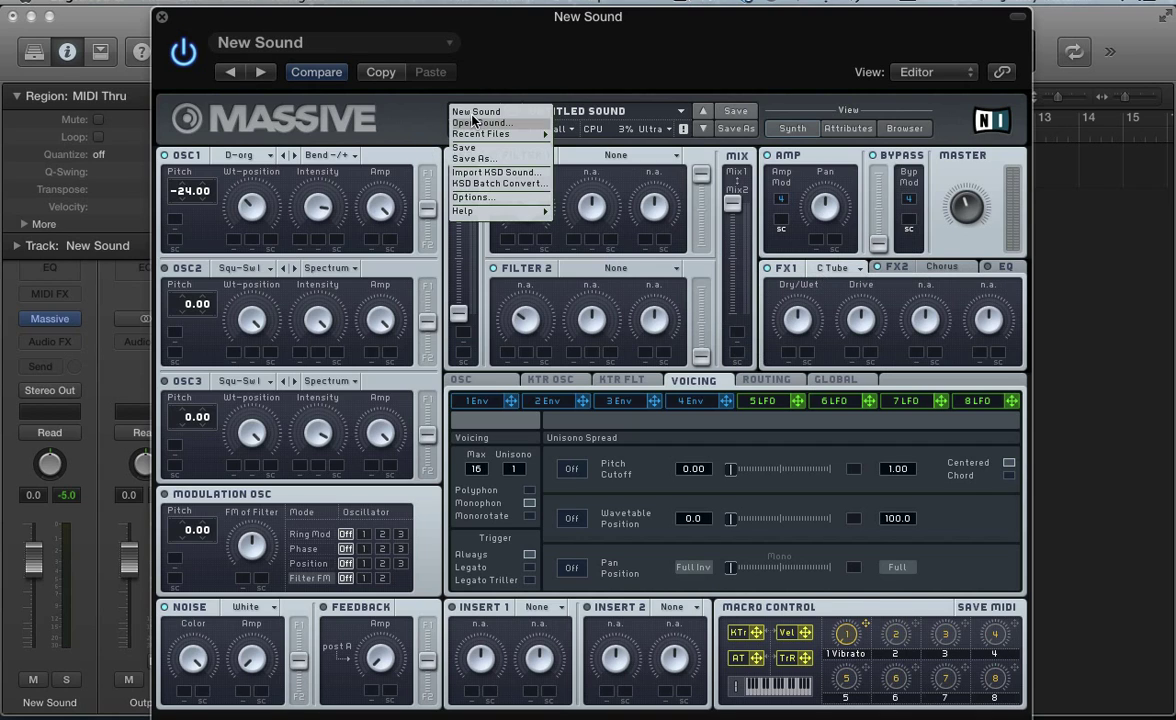
click(474, 112)
click(240, 160)
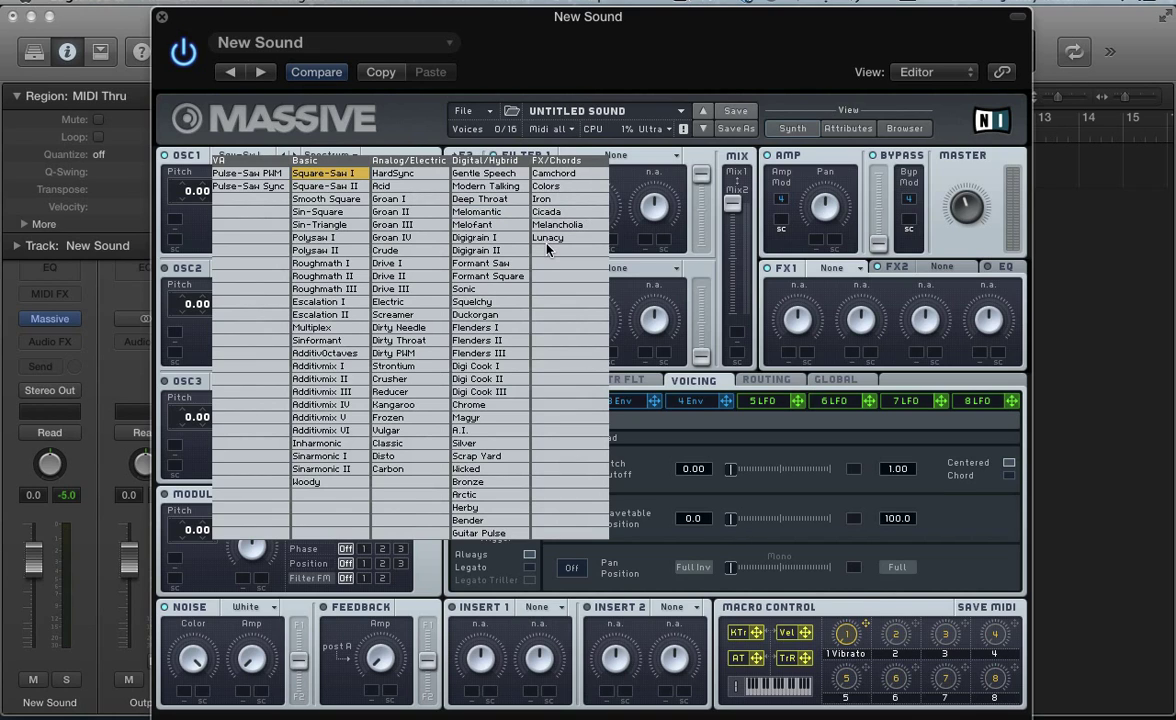
click(545, 187)
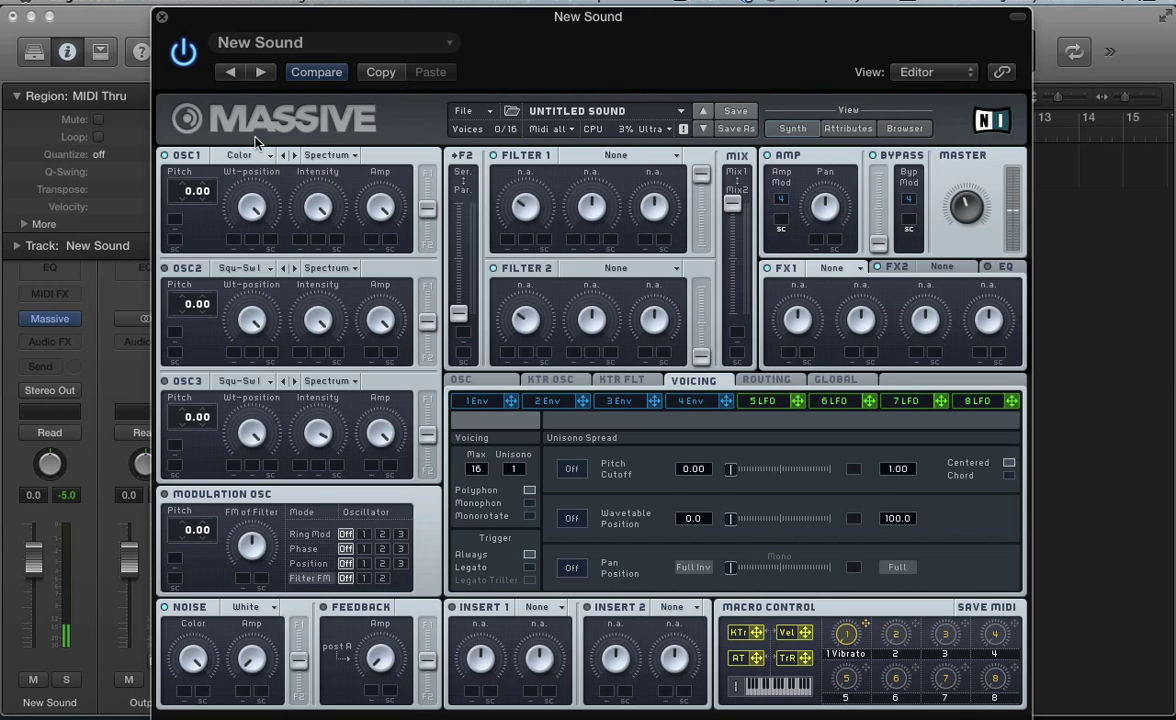
Load Reverb into the first effect slot.
click(838, 277)
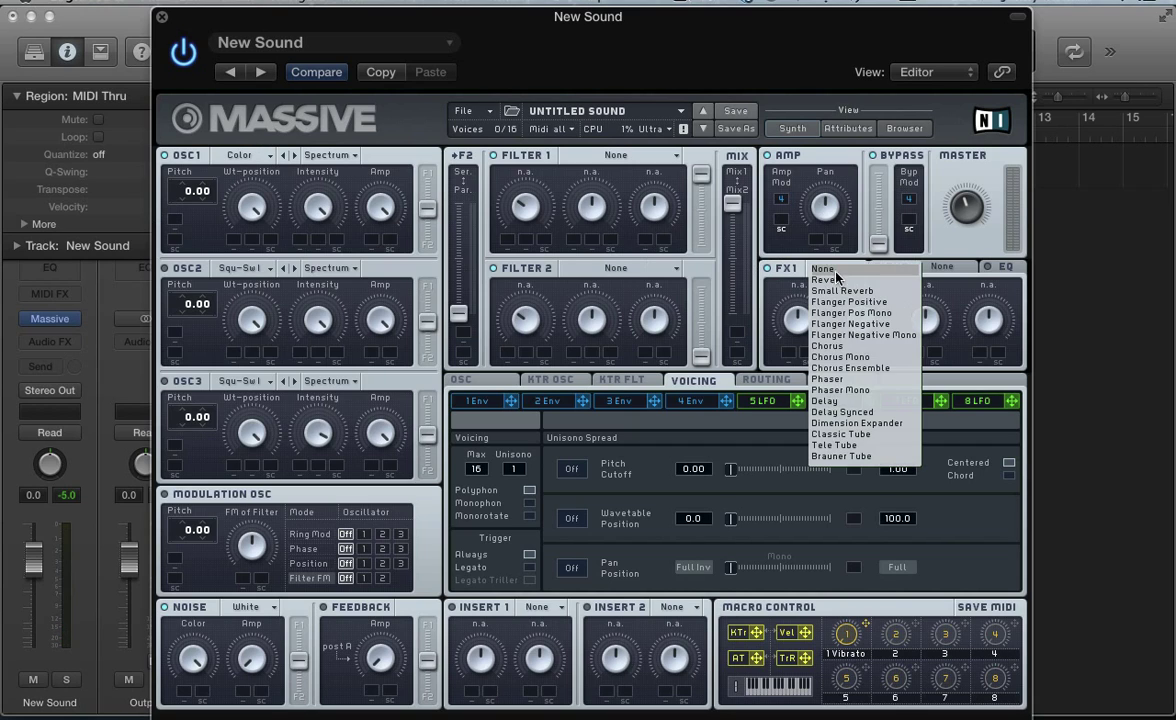
click(820, 285)
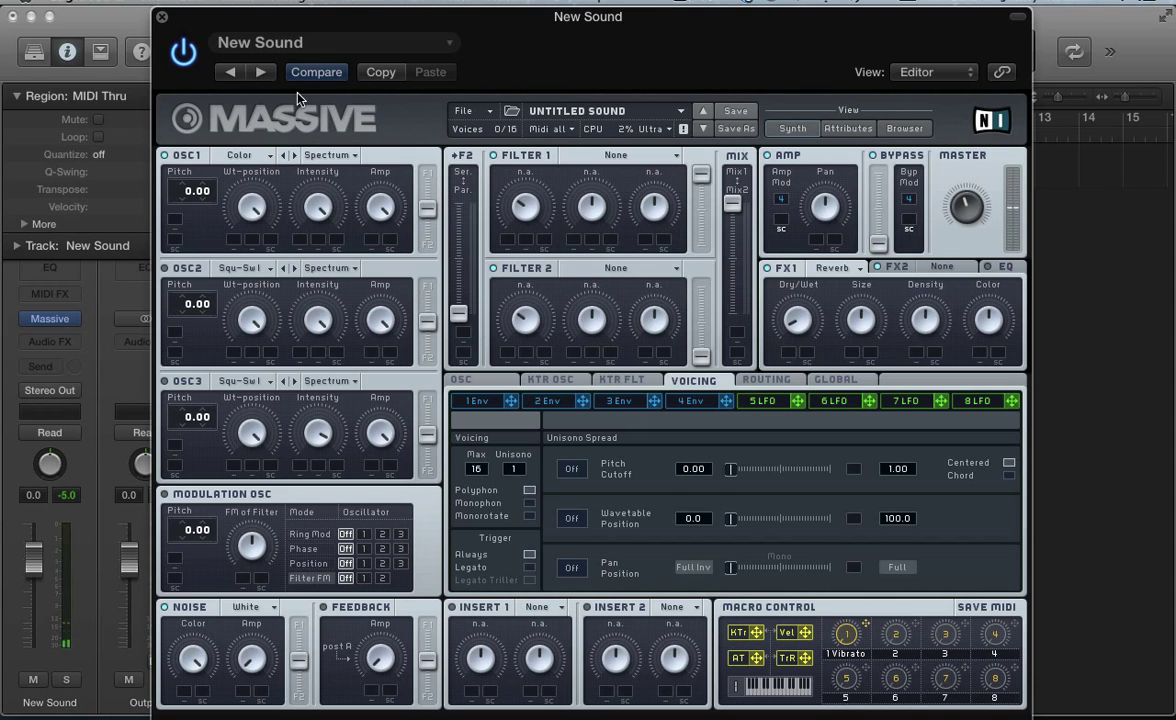
click(468, 111)
In a fresh blank patch, set oscillator 1 to Cicada, then to the Chord wavetable.
click(469, 112)
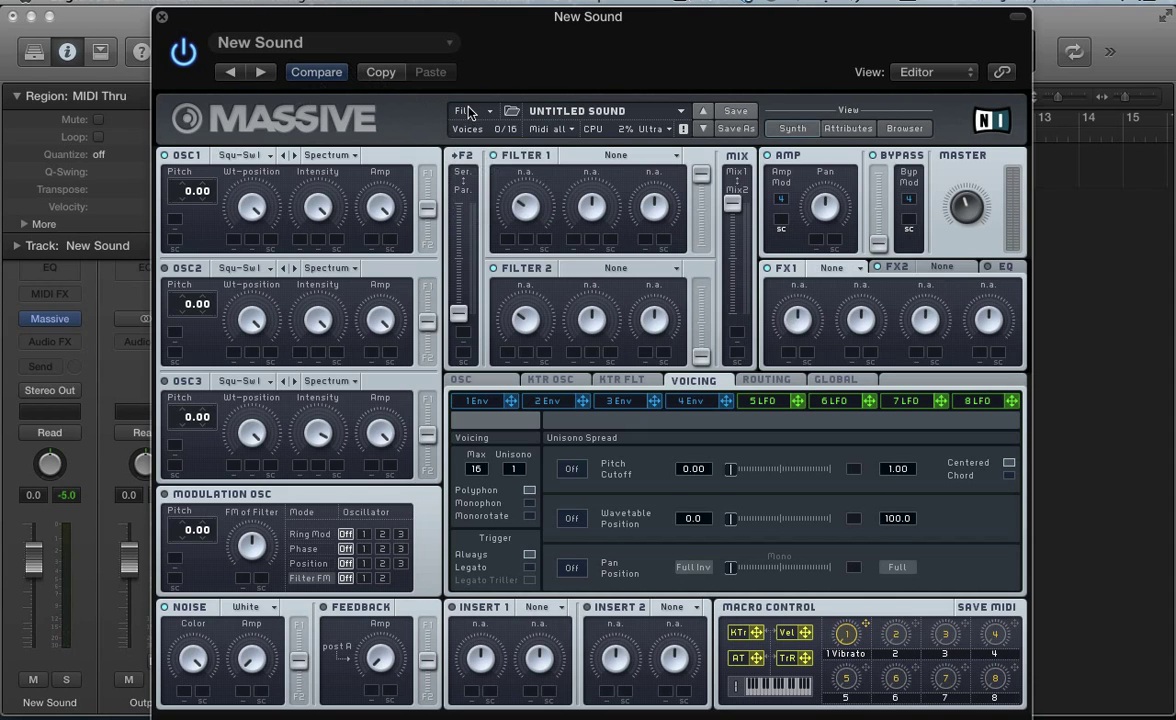
click(240, 155)
click(546, 211)
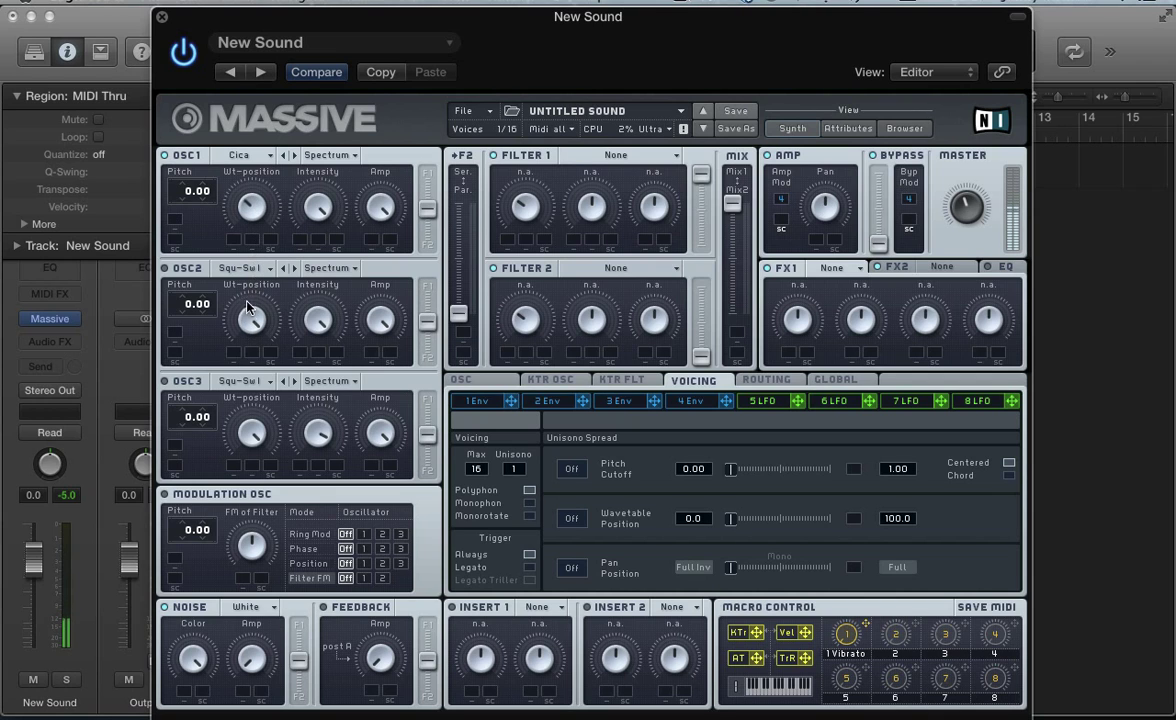
click(240, 155)
click(552, 173)
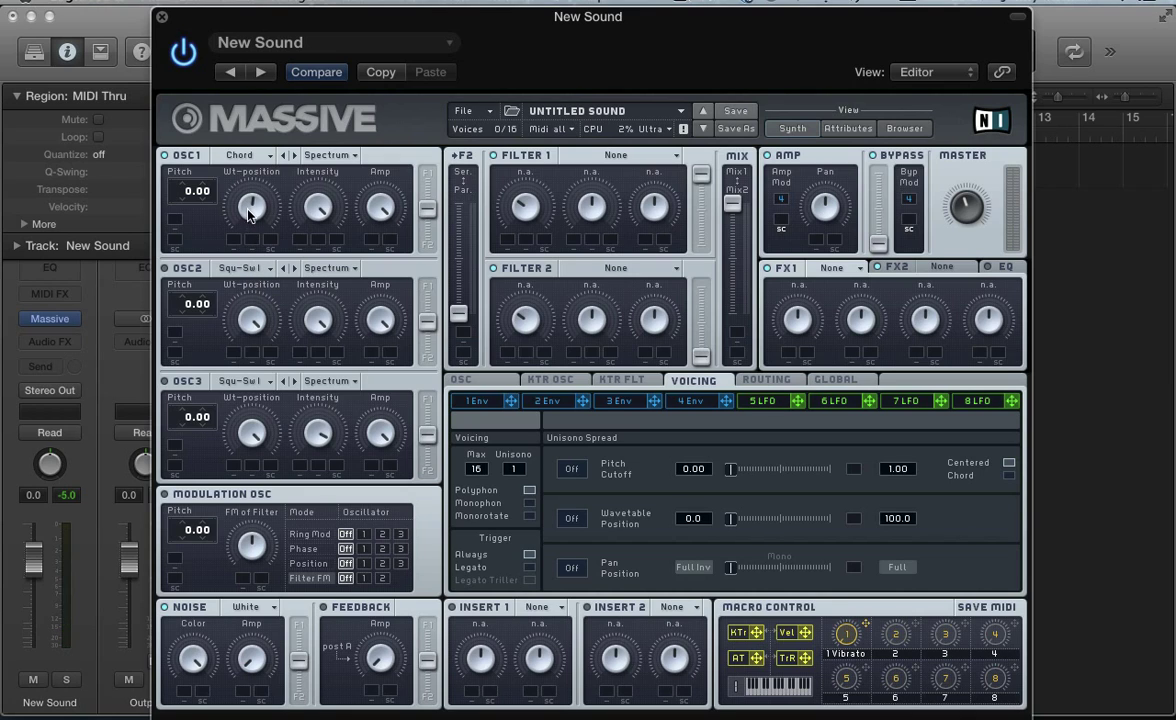
click(231, 157)
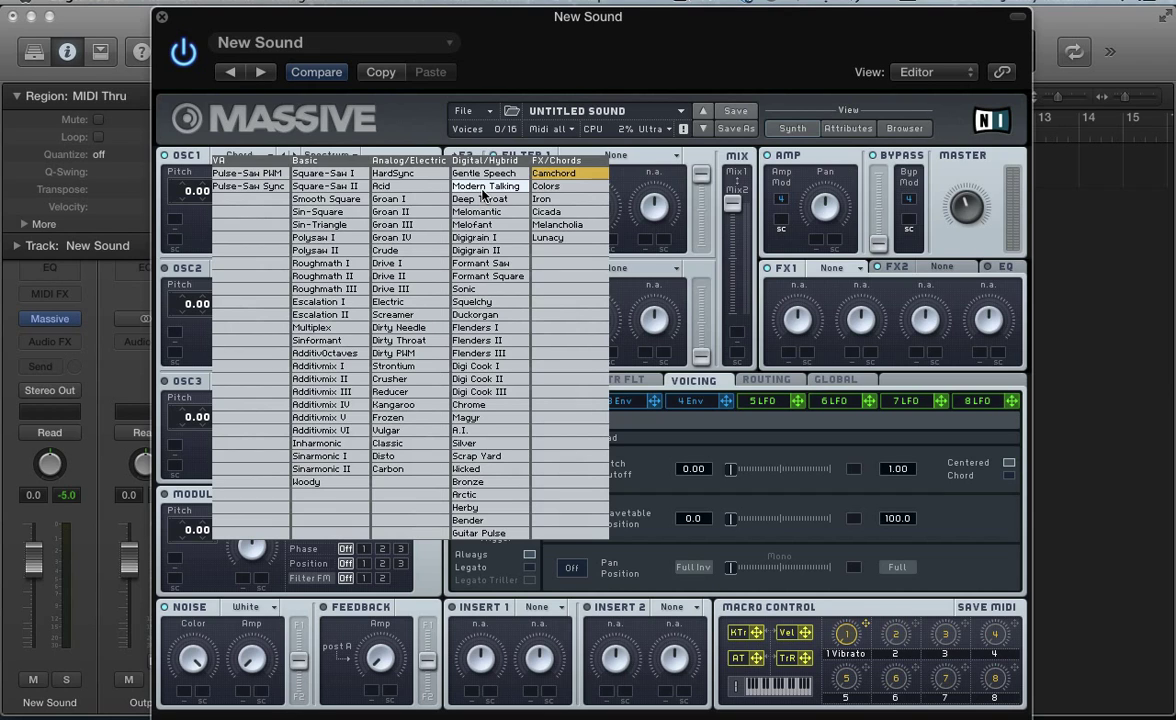
click(407, 121)
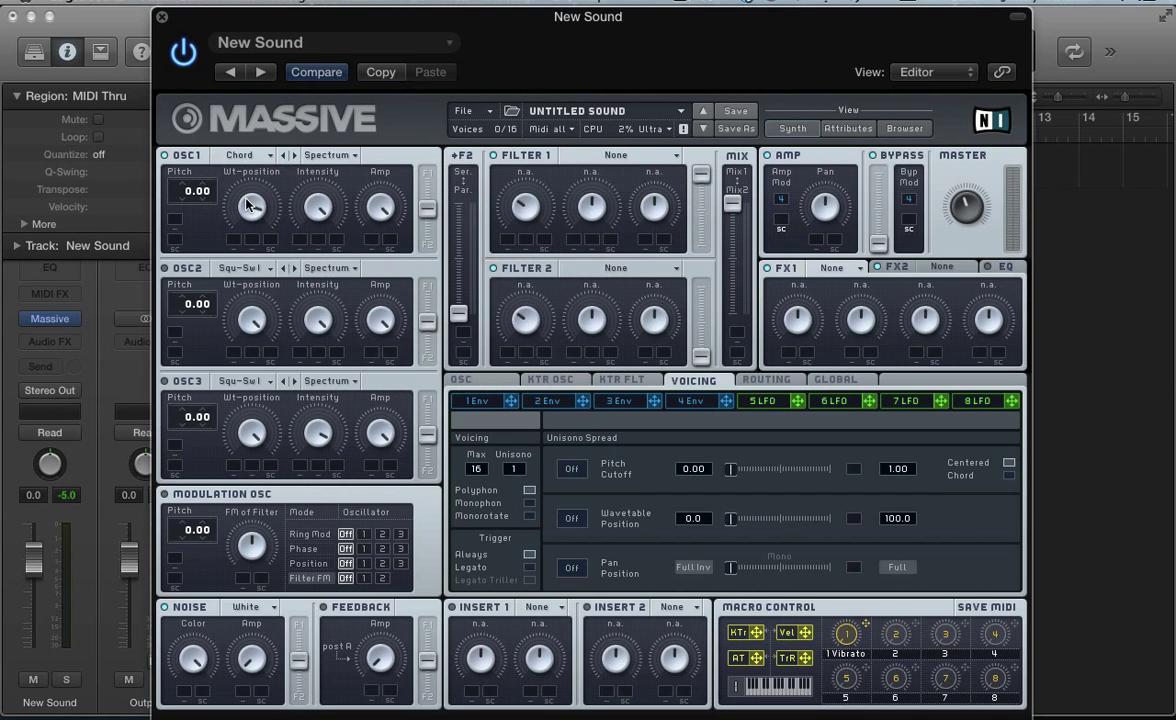
click(240, 155)
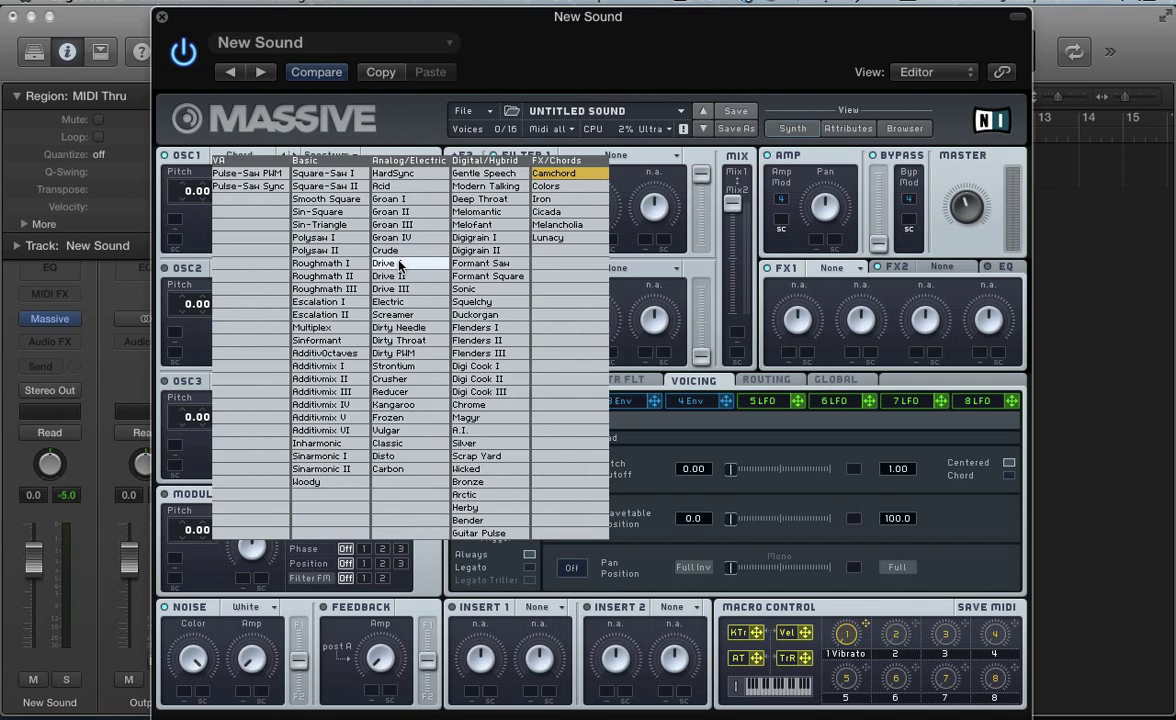
click(280, 135)
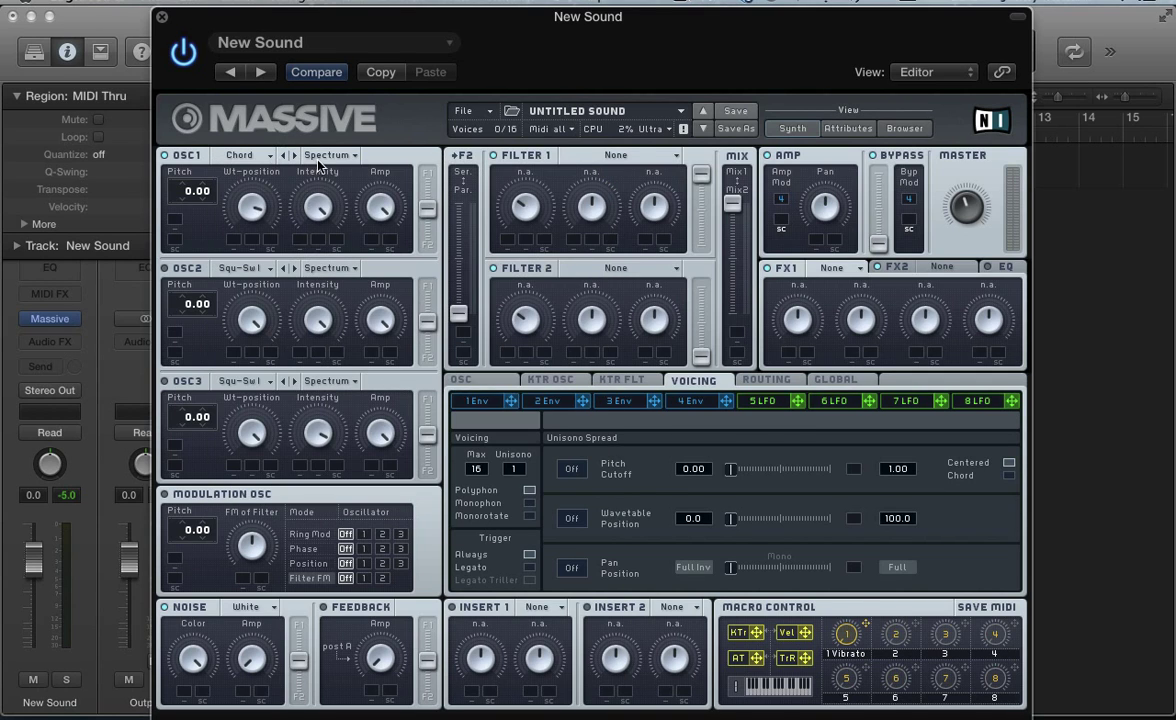
click(315, 156)
click(318, 156)
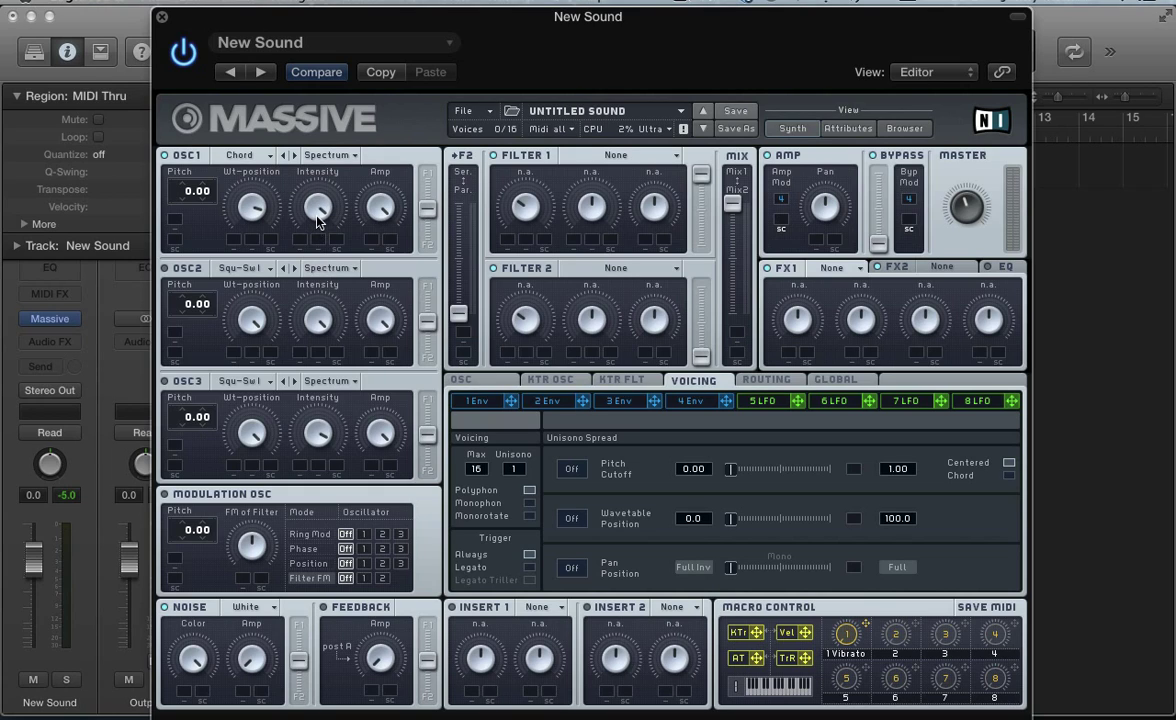